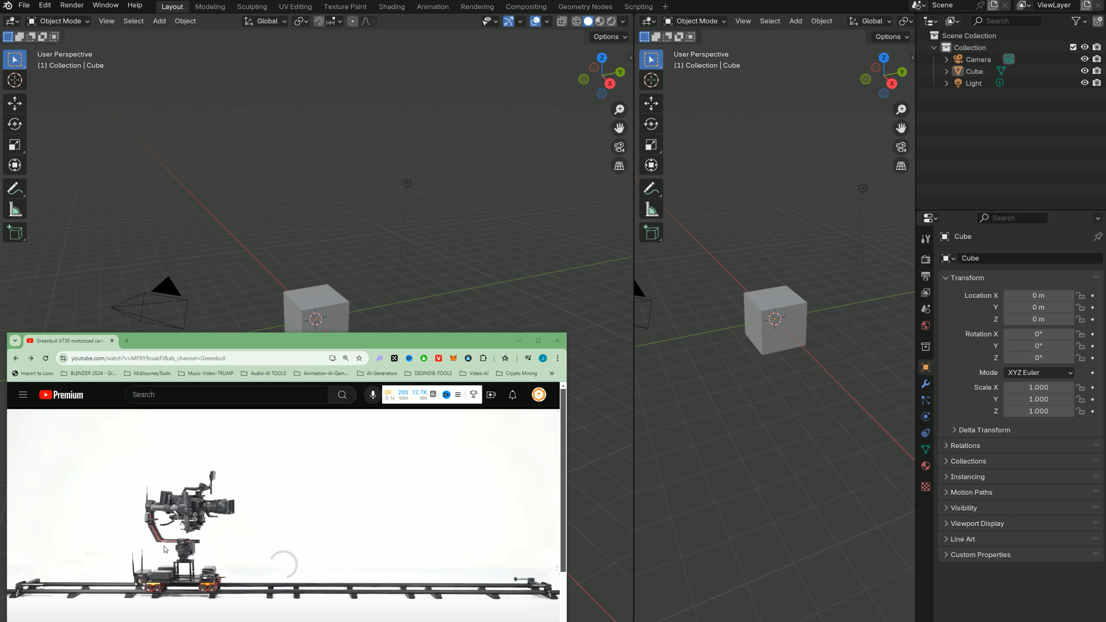
- Examine the motorized camera rail shots in the reference video, skipping back and forth to the cart and track
left_click(113, 529)
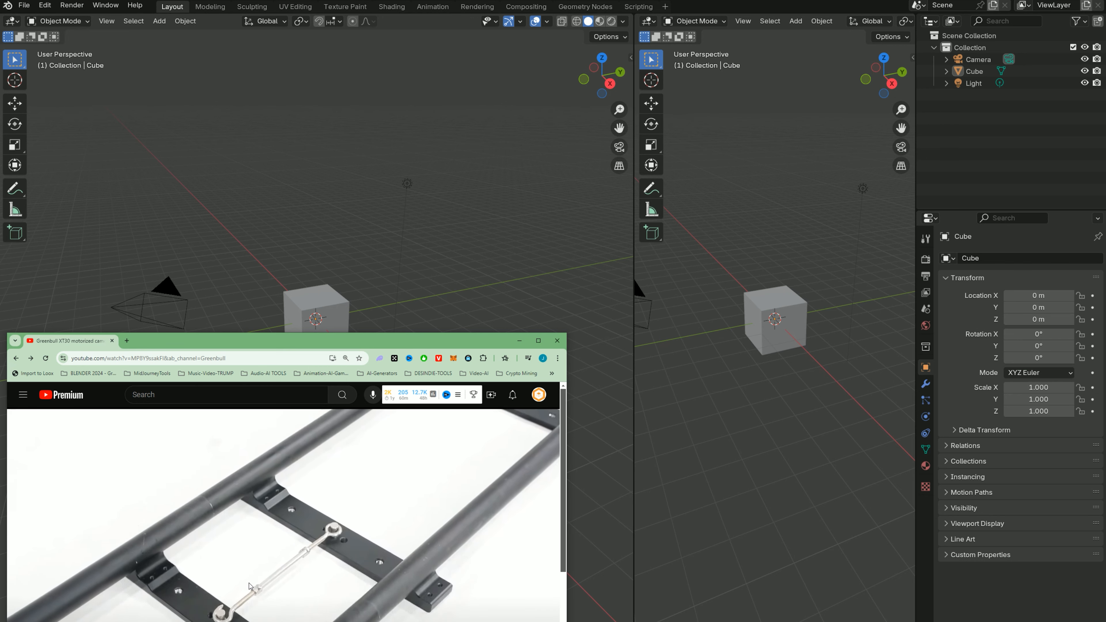
key("Left")
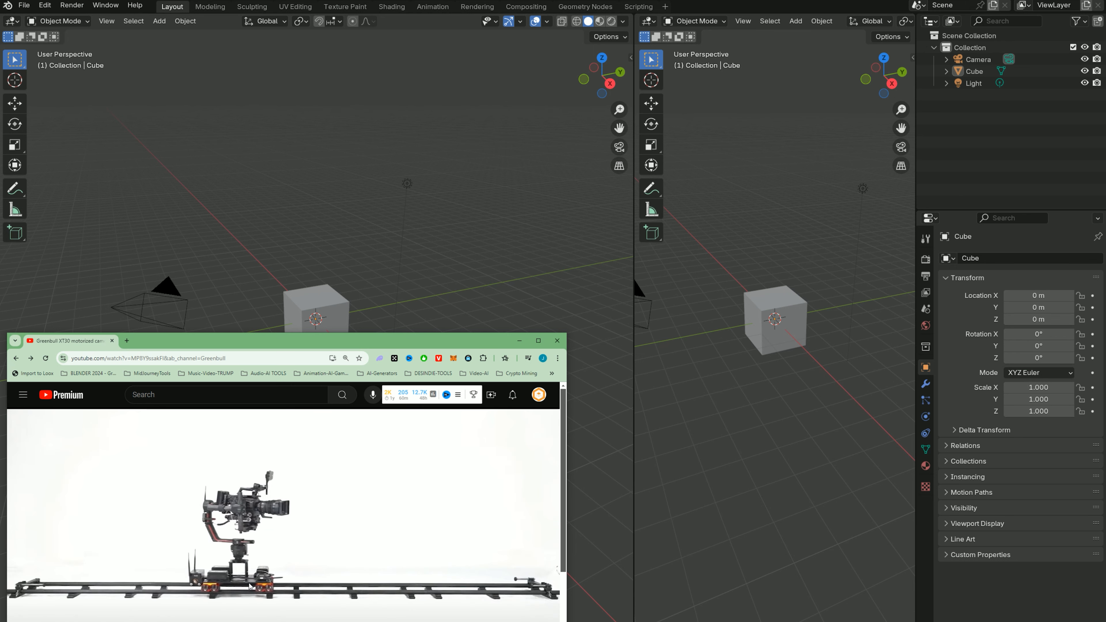
key("Left")
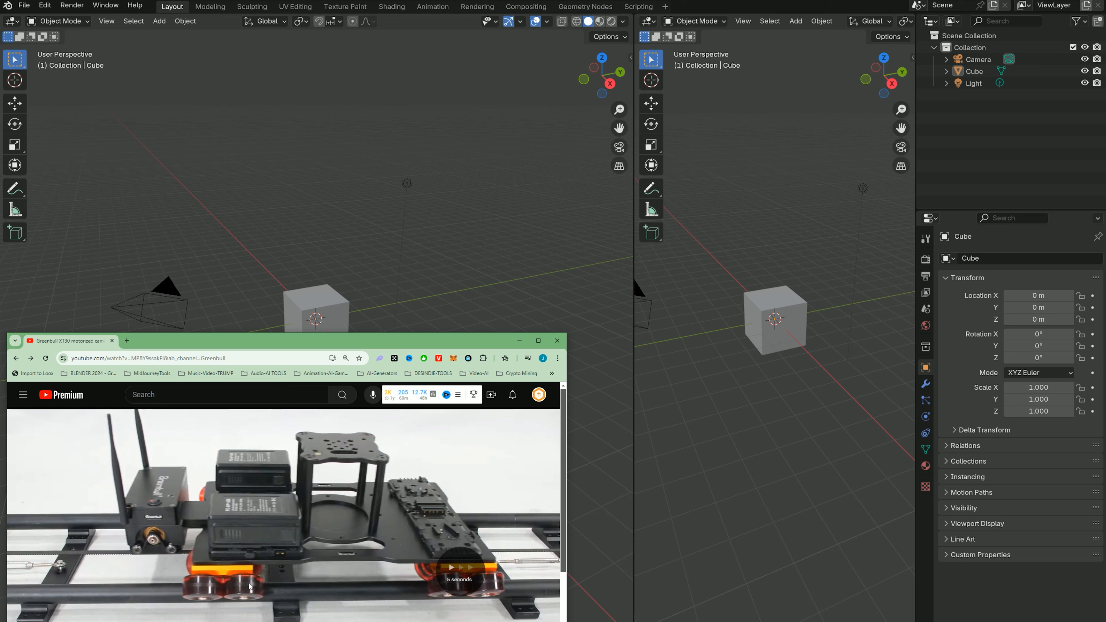
key("Right")
key("Left")
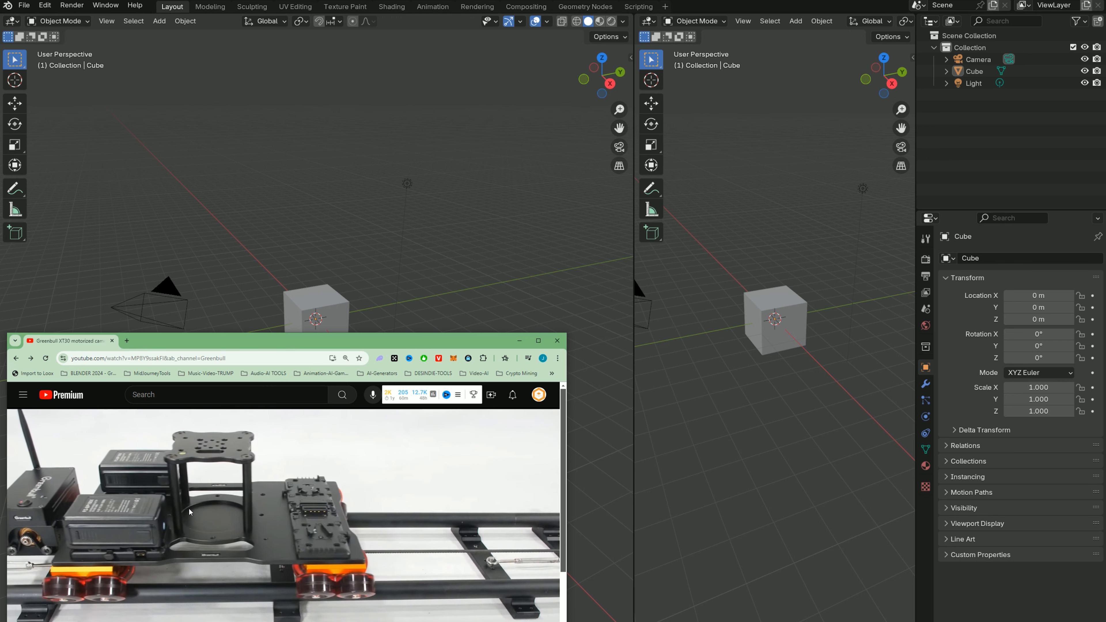
- Switch to Blender and start a new default scene without saving the current file
left_click(283, 297)
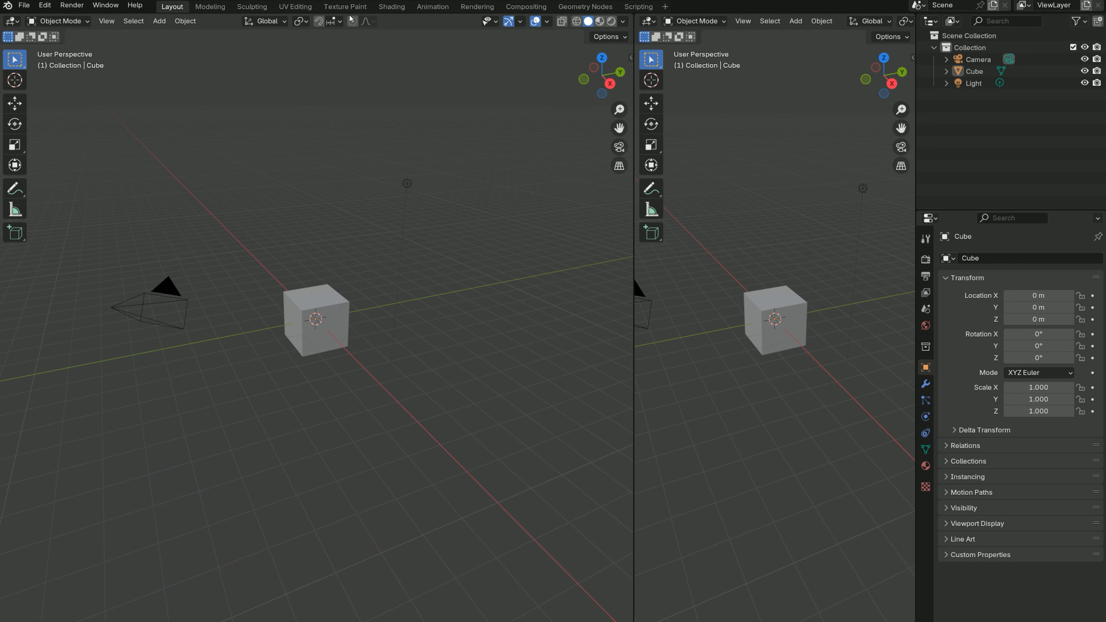
left_click(24, 5)
mouse_move(43, 20)
left_click(175, 20)
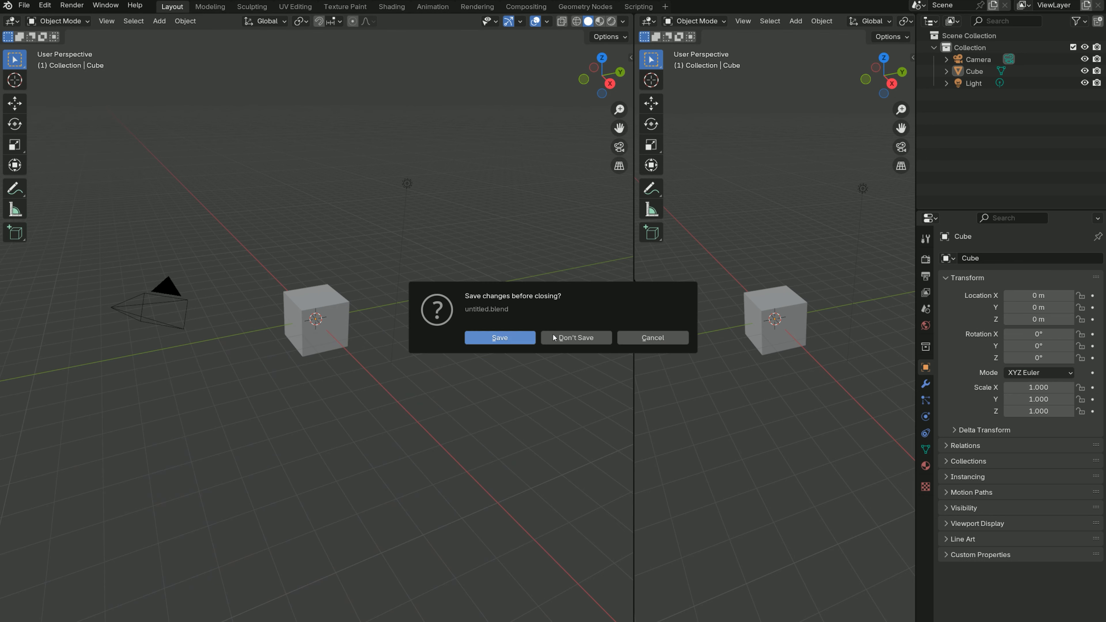
left_click(594, 339)
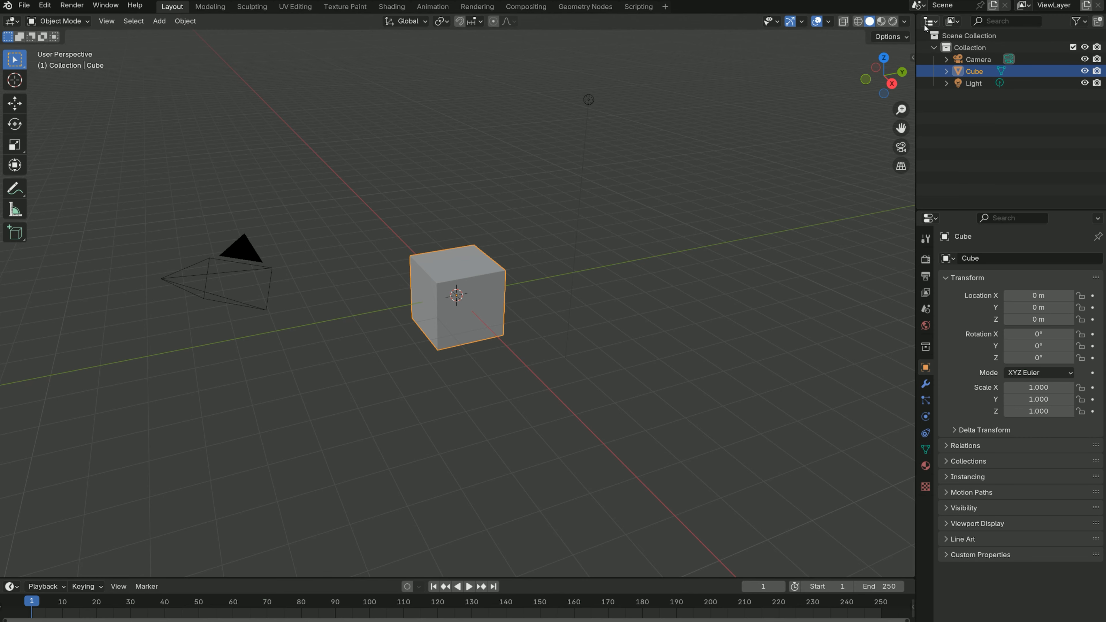
- Split the 3D viewport into two side by side, setting one to the camera view and the other to the top view
left_click_drag(916, 15, 504, 107)
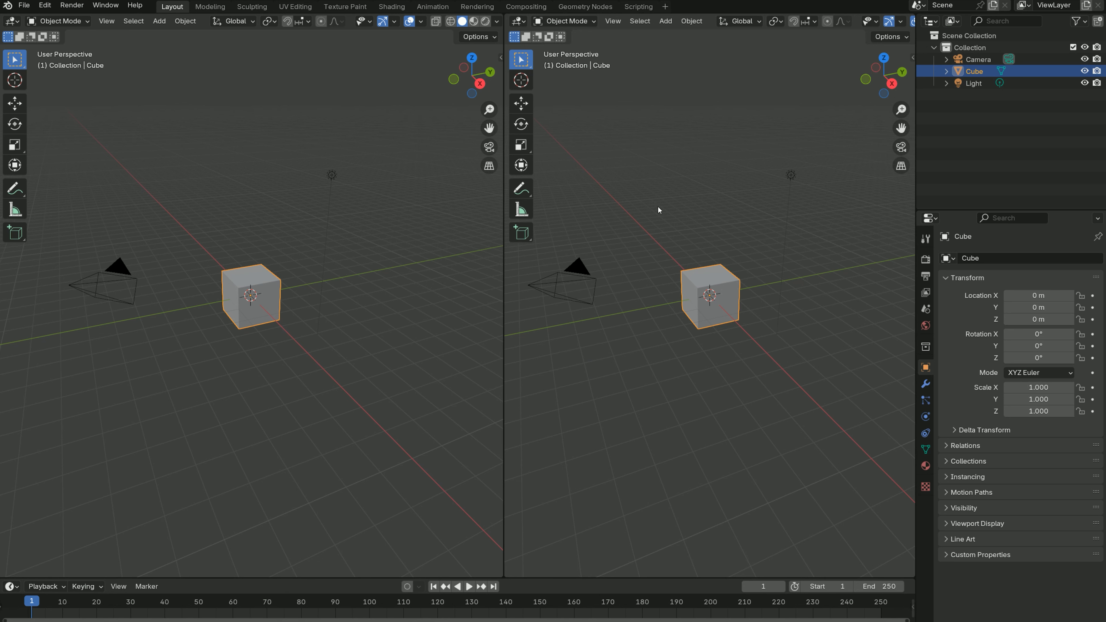
key("KP_0")
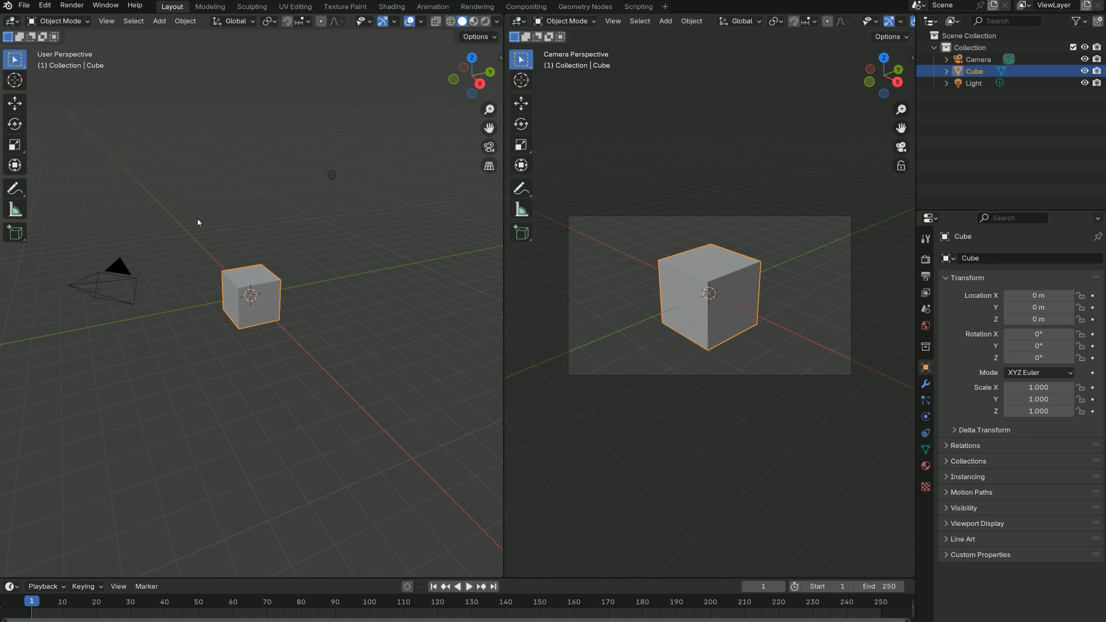
key("KP_7")
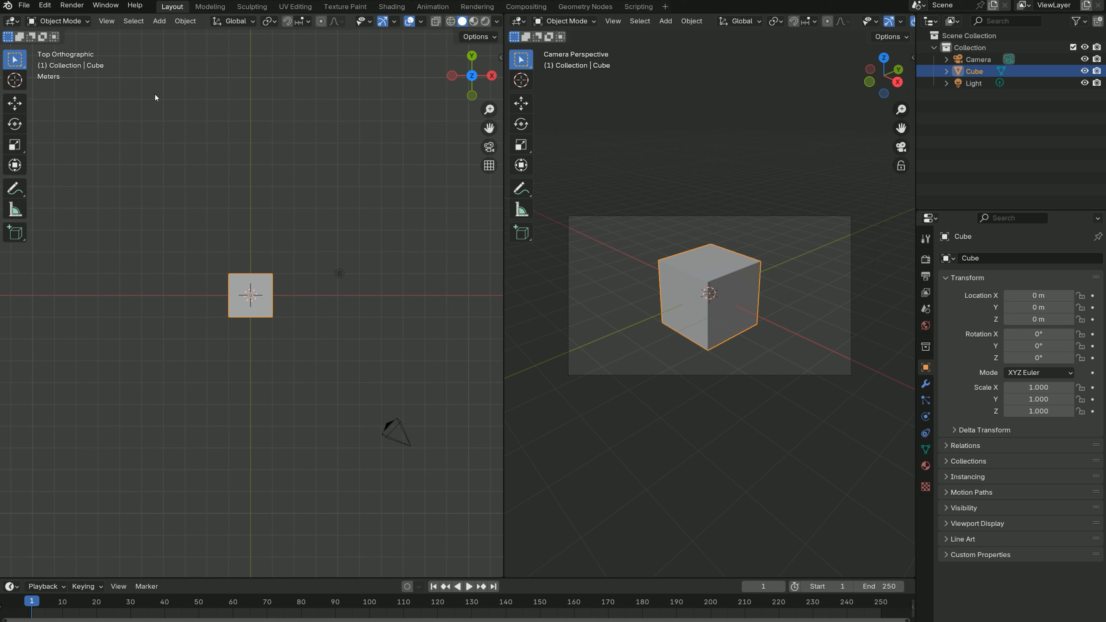
- Add a Path curve at the world origin
left_click(159, 22)
key("shift+a")
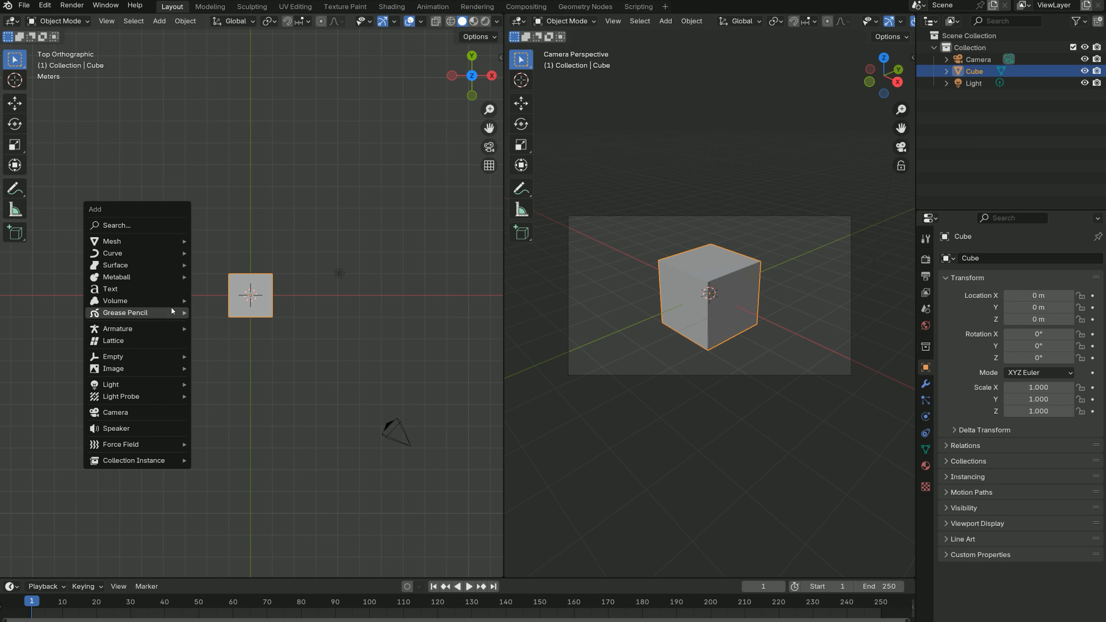
mouse_move(150, 255)
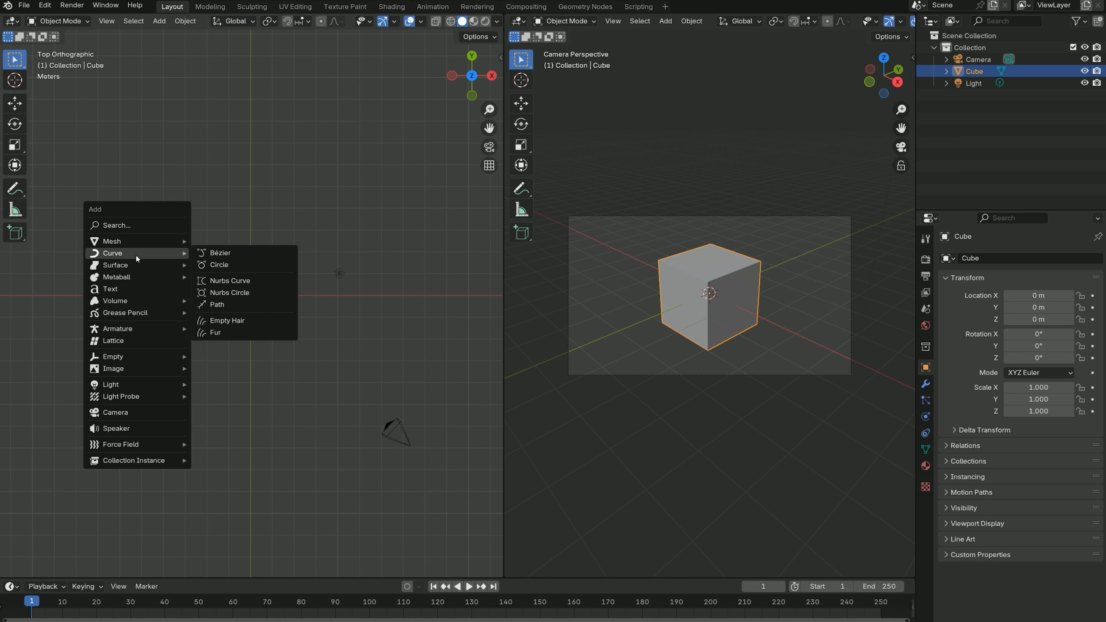
left_click(224, 305)
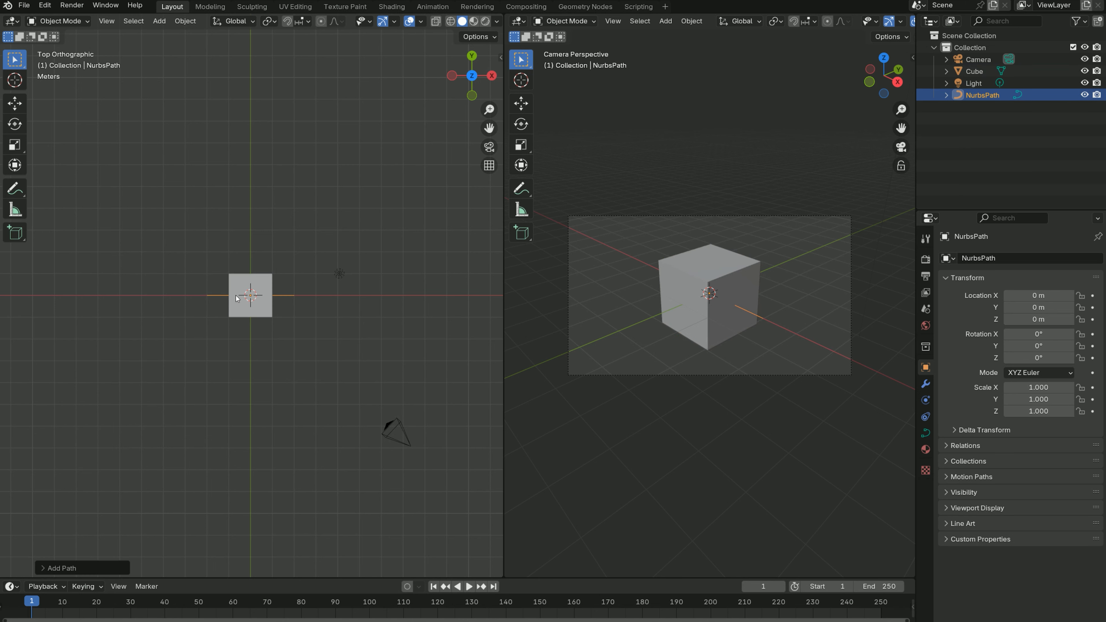
- Rename the new path object to CameraTrack
scroll(266, 307, "up", 7)
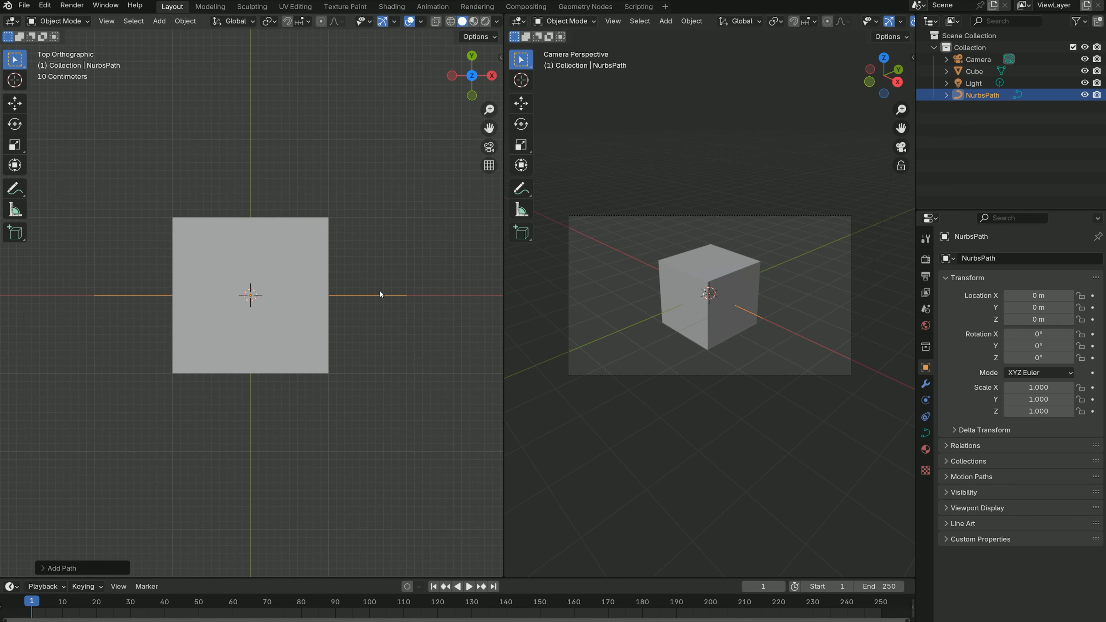
double_click(974, 96)
type("C")
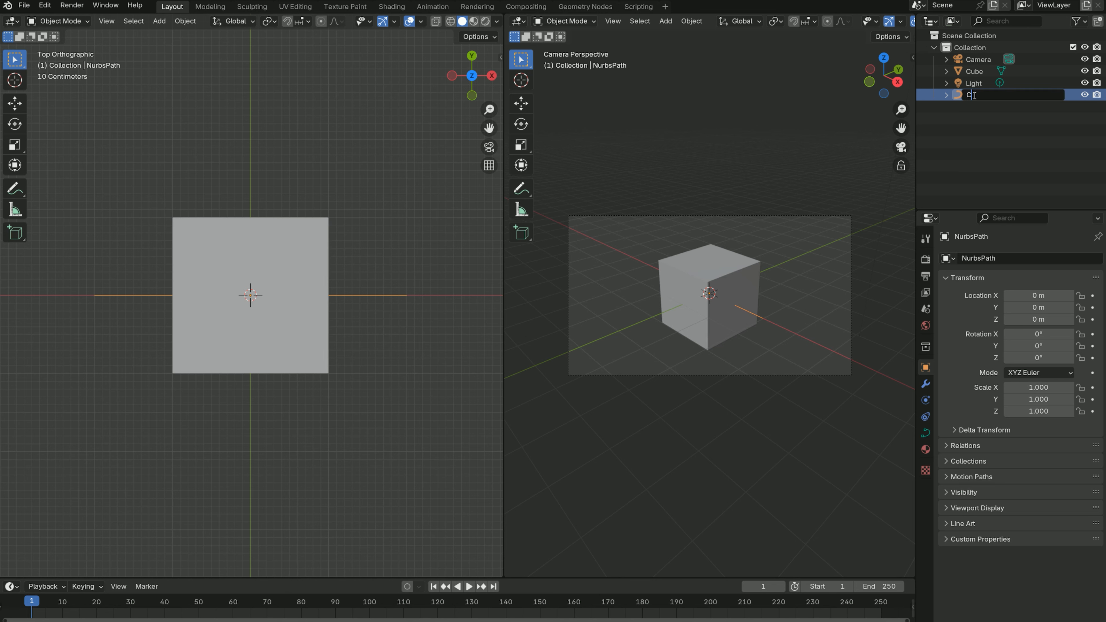
type("ameraTrack")
key("Return")
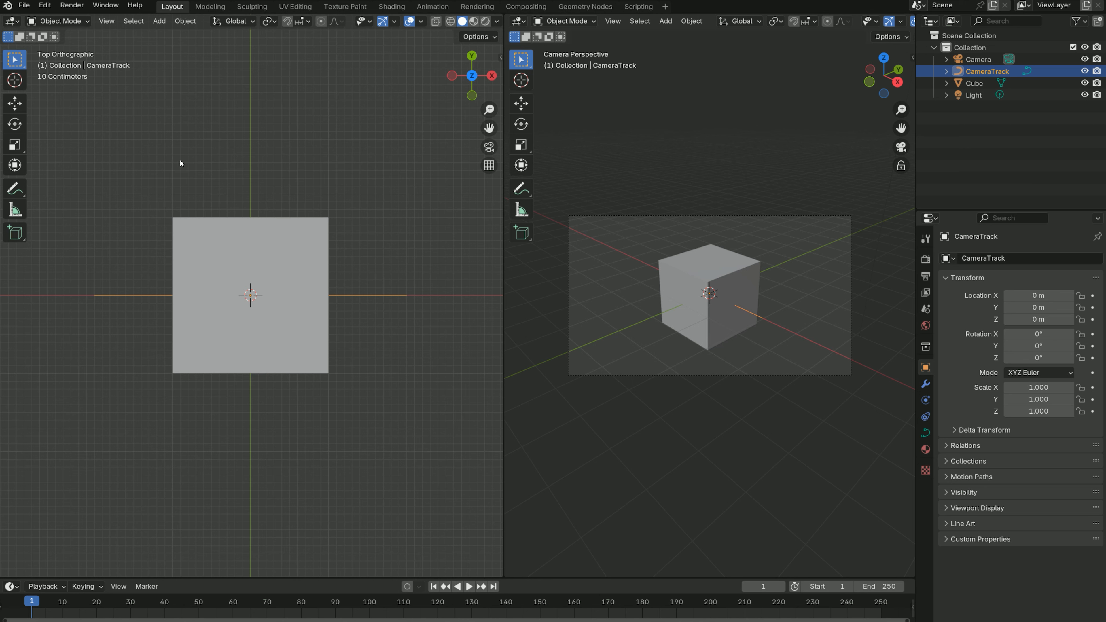
key("ctrl+Tab")
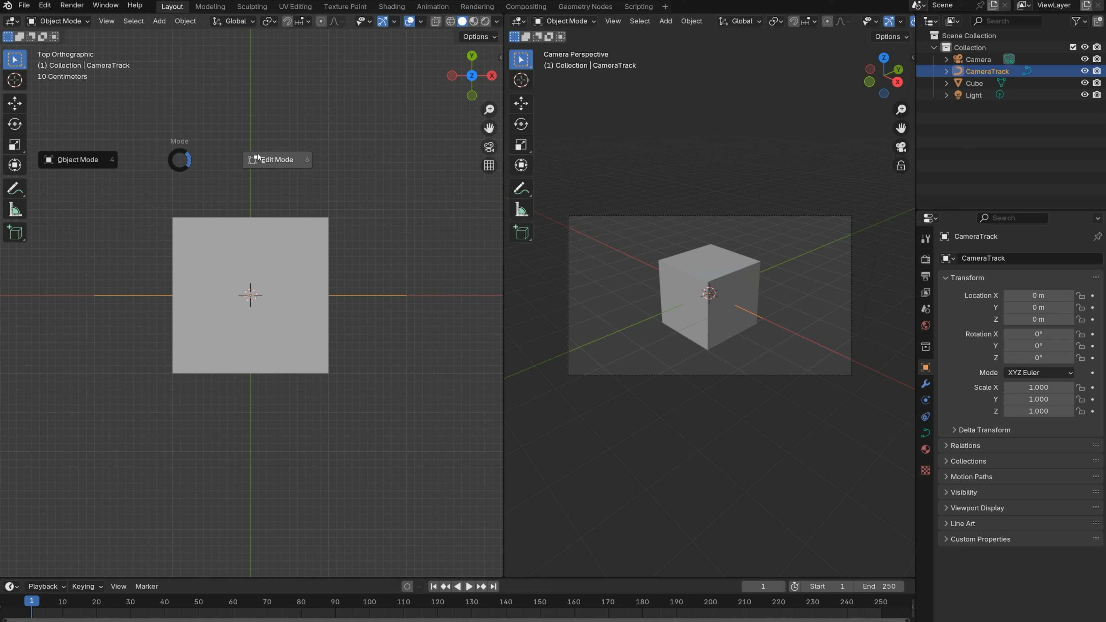
left_click(80, 22)
left_click(83, 23)
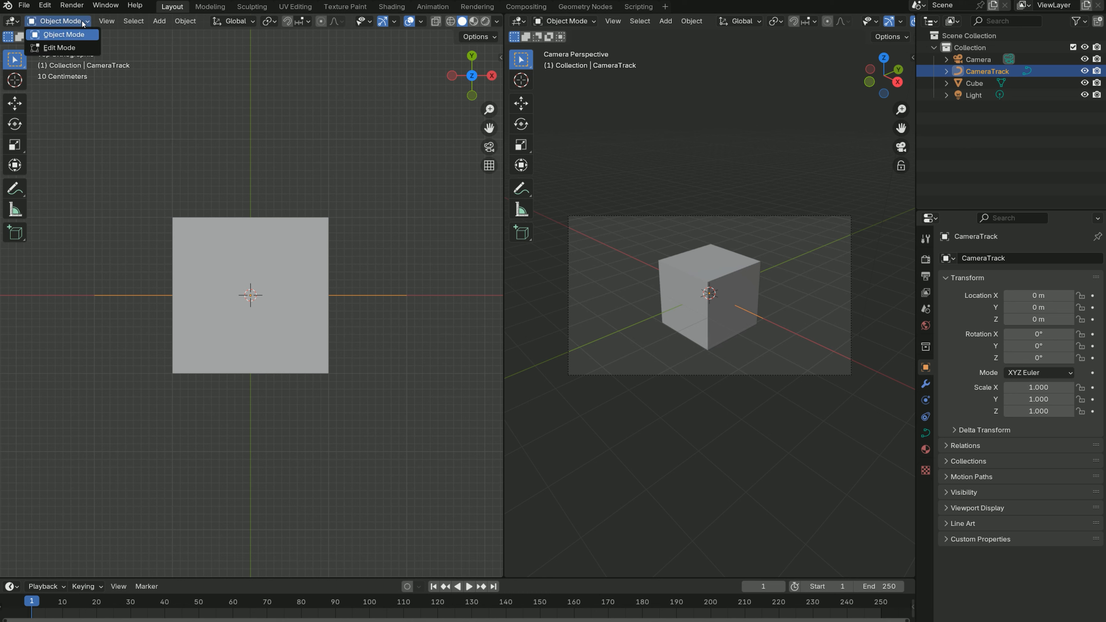
left_click(69, 47)
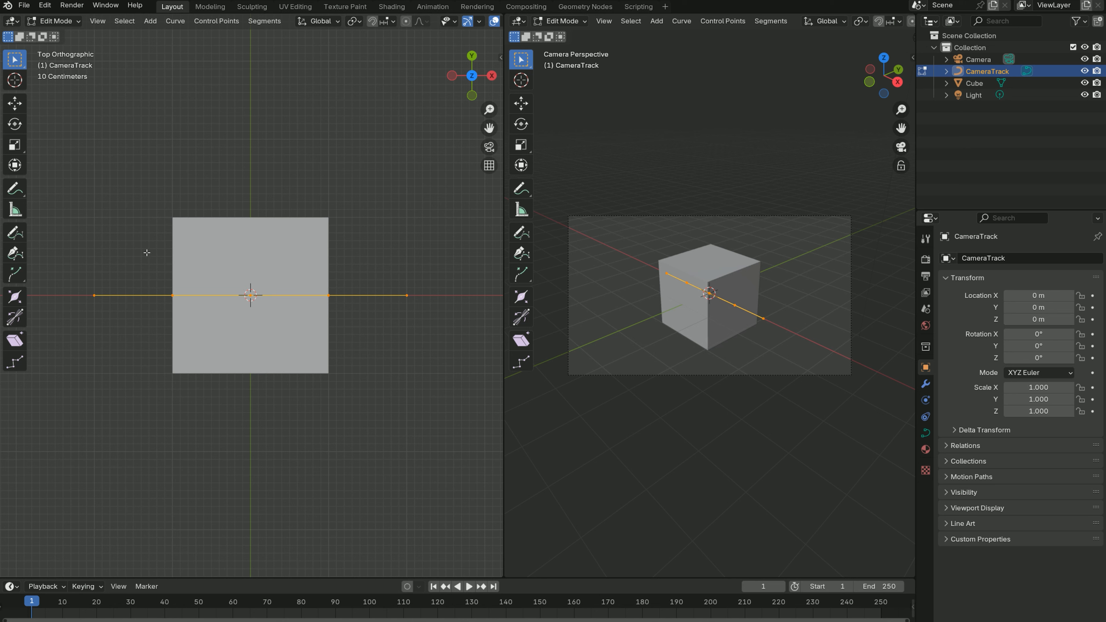
left_click(76, 21)
left_click(70, 35)
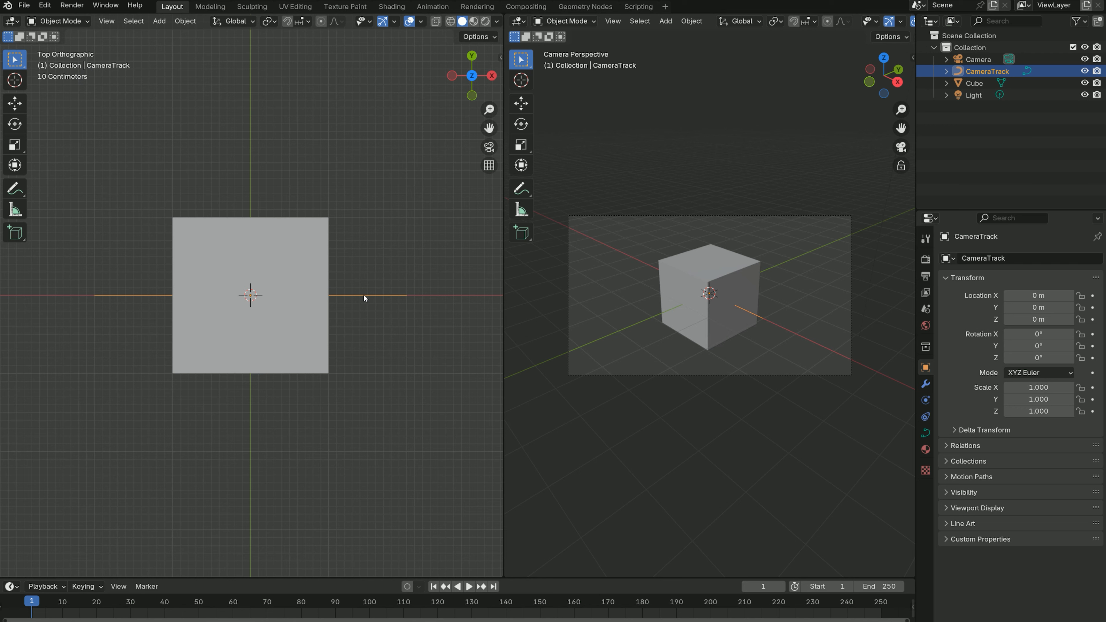
- Move the CameraTrack path away from the cube along negative Y to about Y -8 m, keeping it nearly centred on X
key("g")
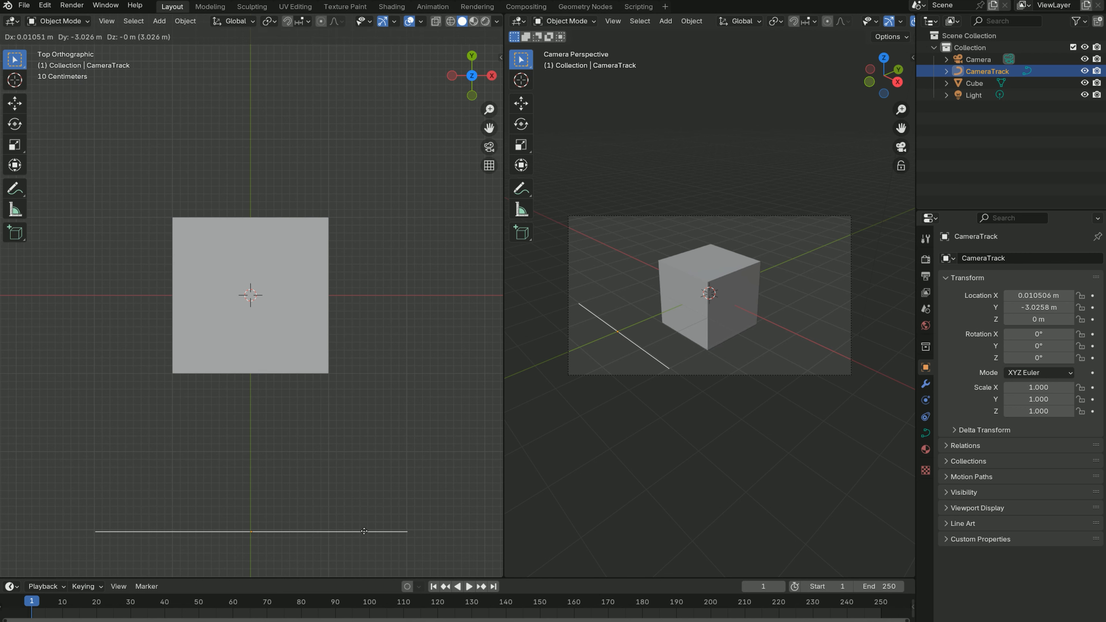
left_click(360, 525)
scroll(359, 518, "down", 4)
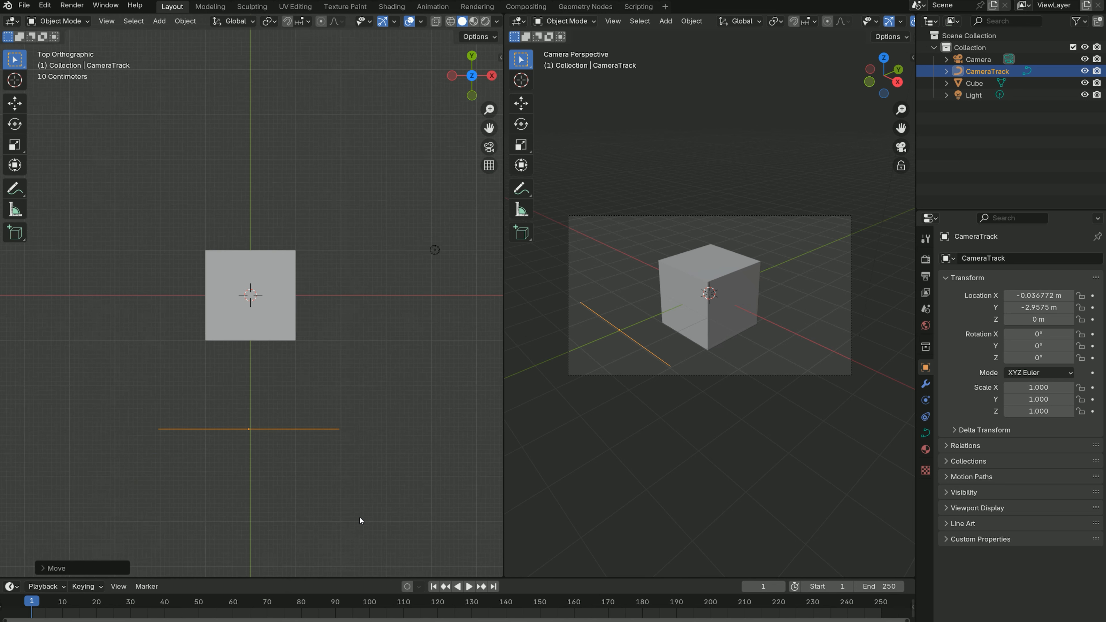
middle_click_drag(313, 457, 298, 363, "shift")
key("g")
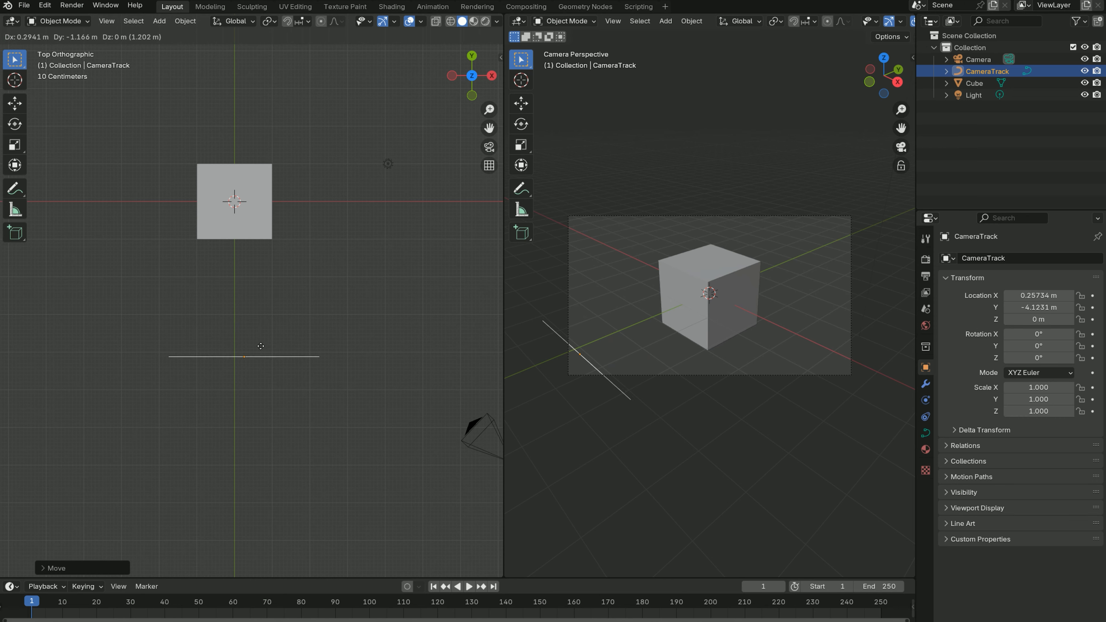
key("x")
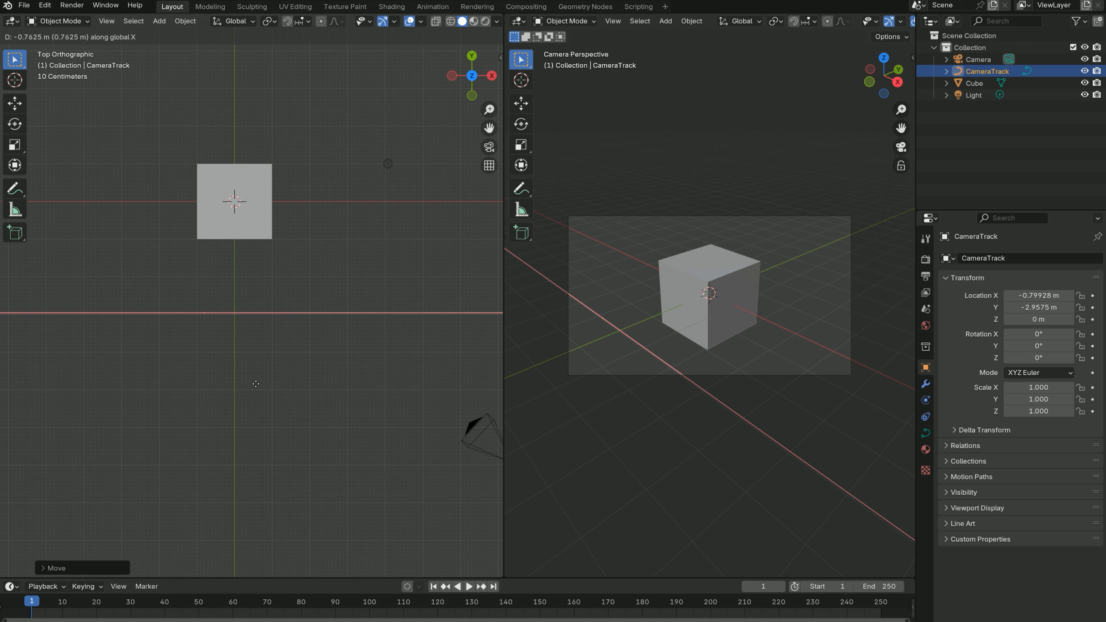
key("y")
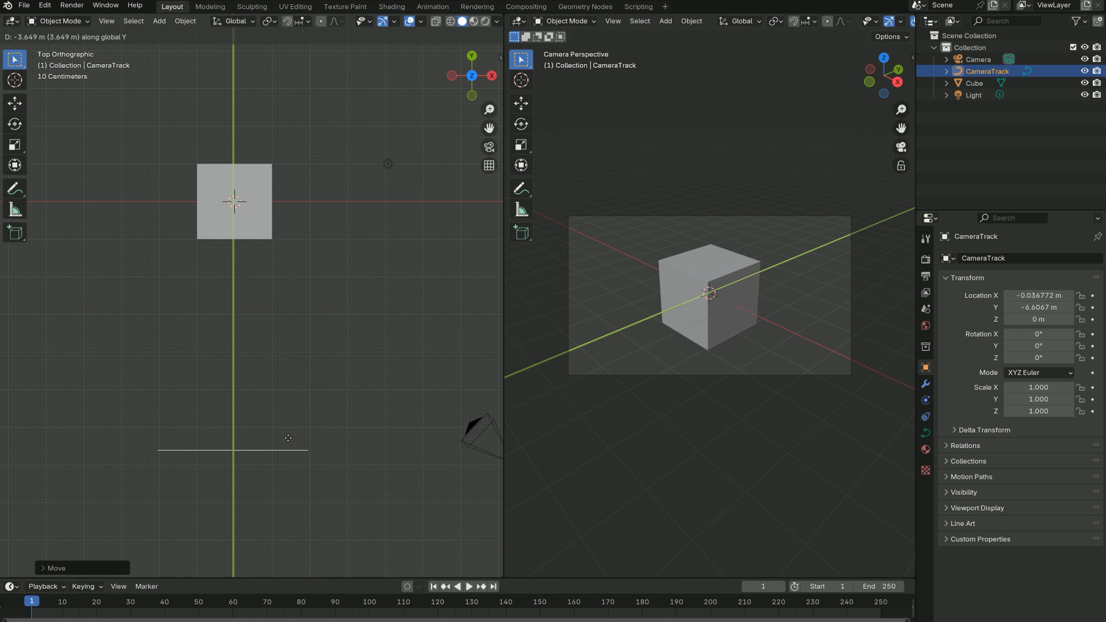
left_click(281, 493)
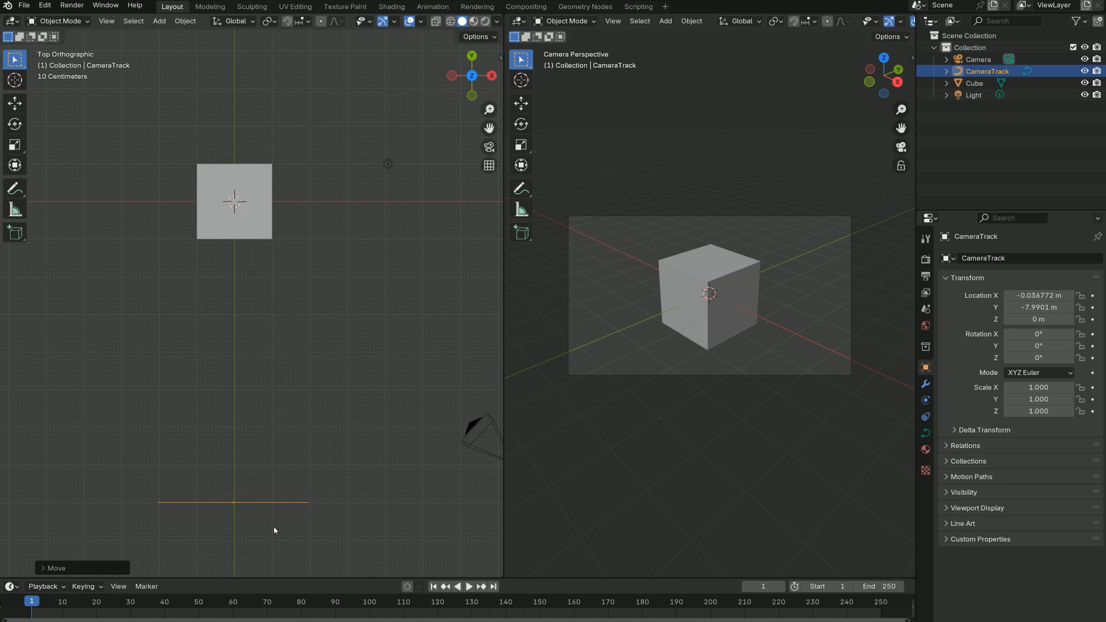
- In Edit Mode, extrude the path's negative-X end point about 3 m toward -X and 10.5 m toward +Y, past the cube
left_click(75, 23)
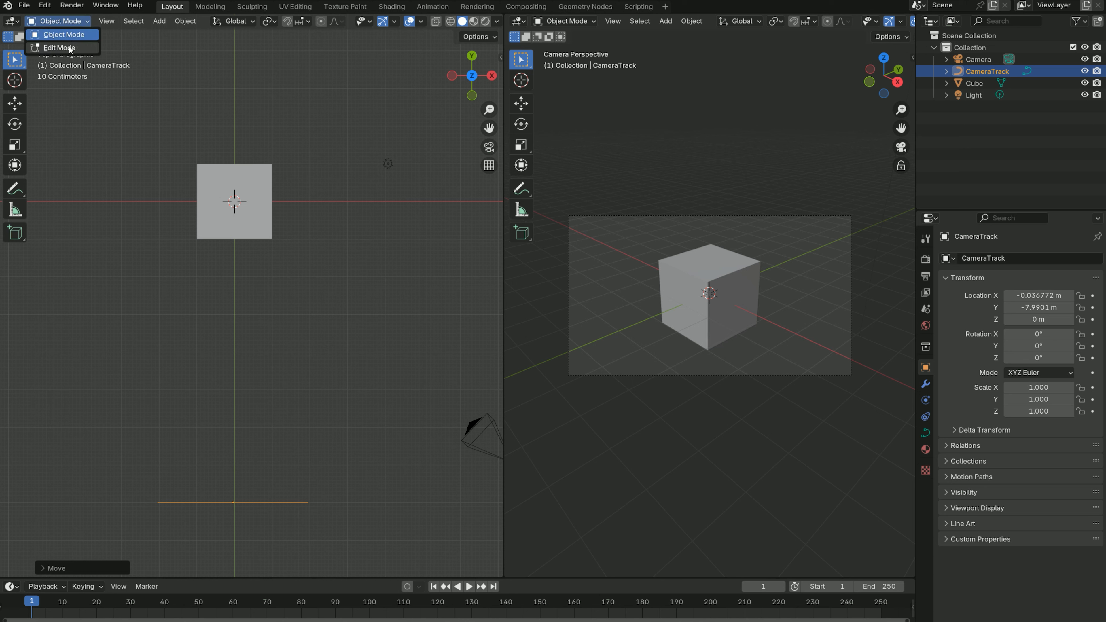
left_click(69, 47)
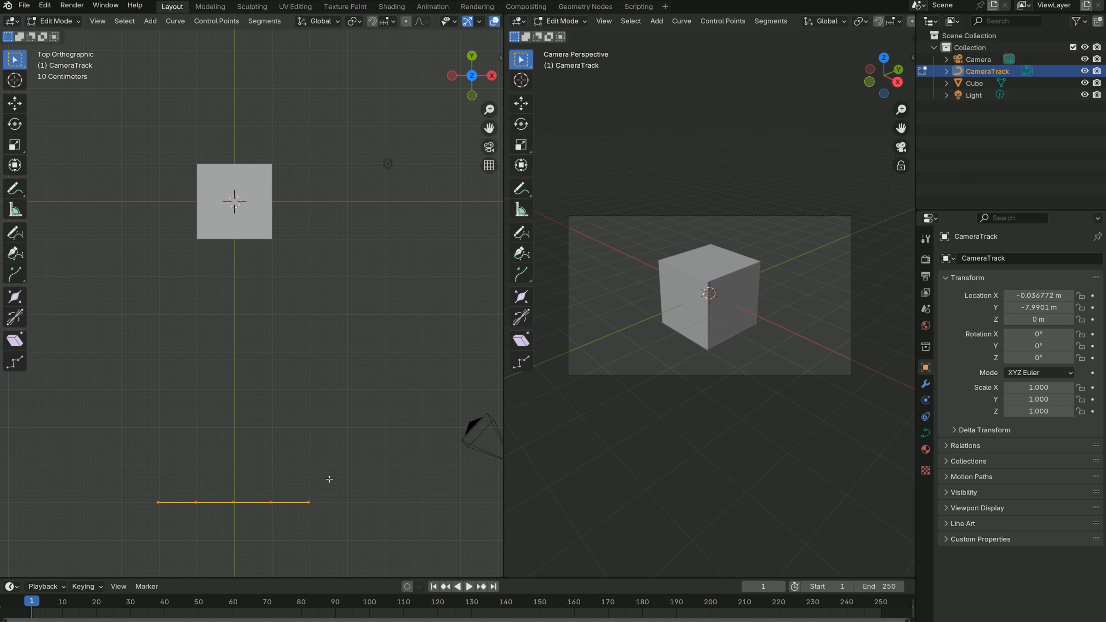
mouse_move(328, 483)
left_mouse_down()
mouse_move(302, 523)
mouse_move(214, 481)
mouse_move(173, 528)
left_mouse_up()
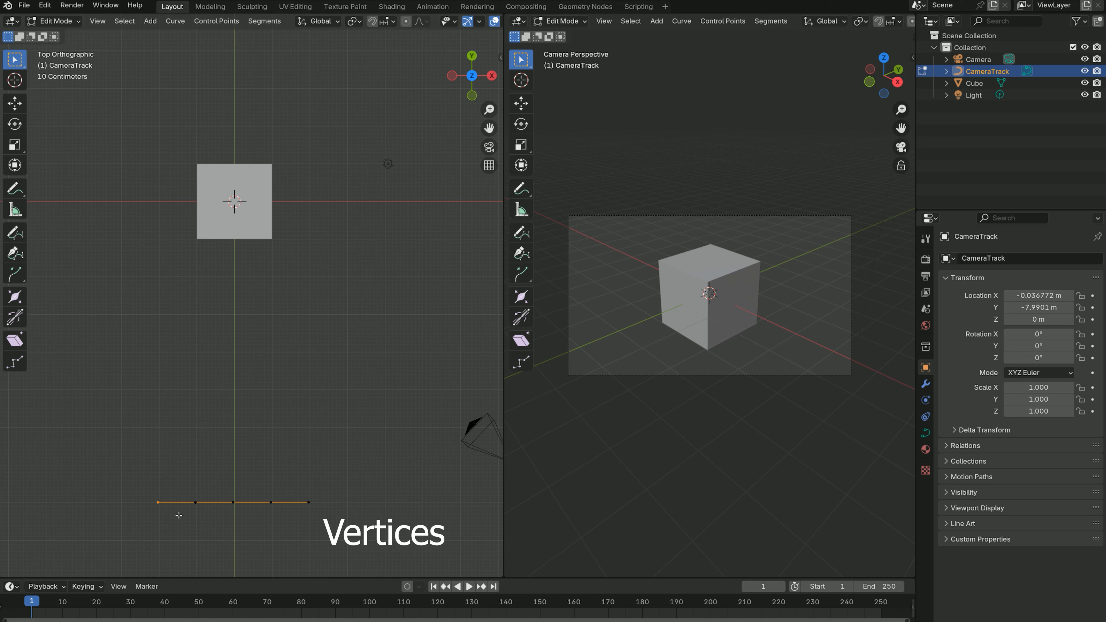
key("g")
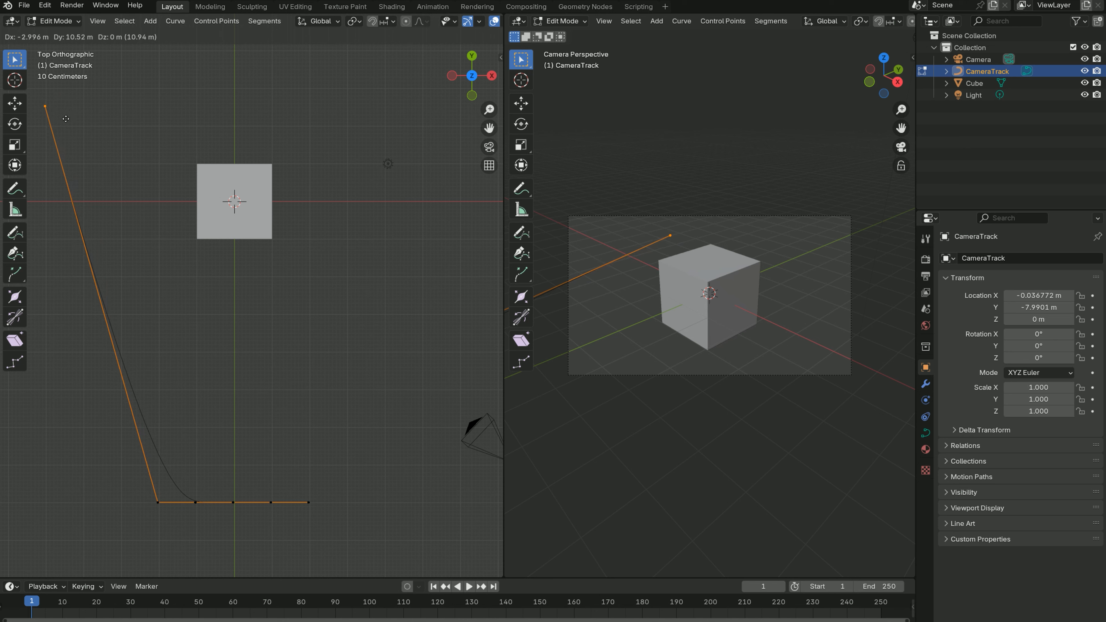
left_click(57, 119)
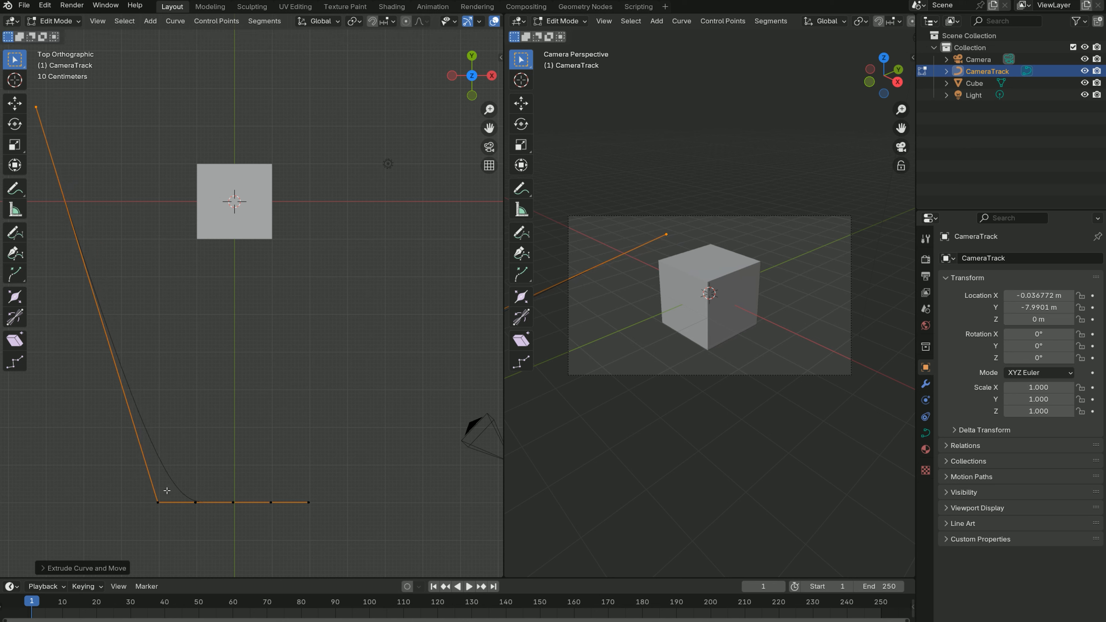
- Move the path's original negative-X end point outward toward -X and +Y to round that side of the track
left_click_drag(184, 471, 139, 530)
key("g")
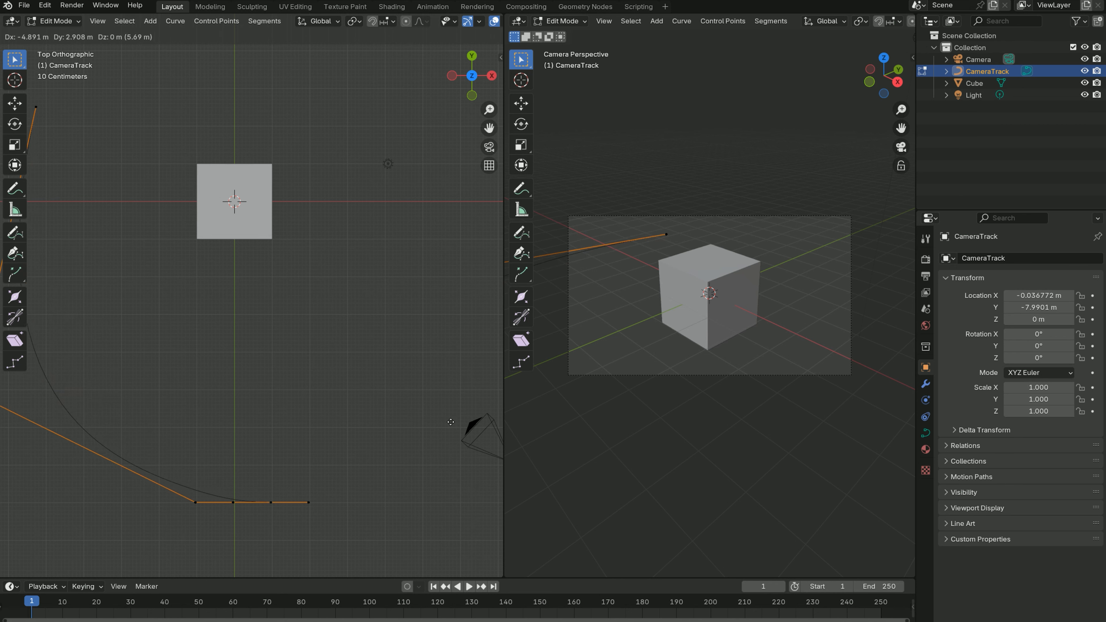
left_click(2, 420)
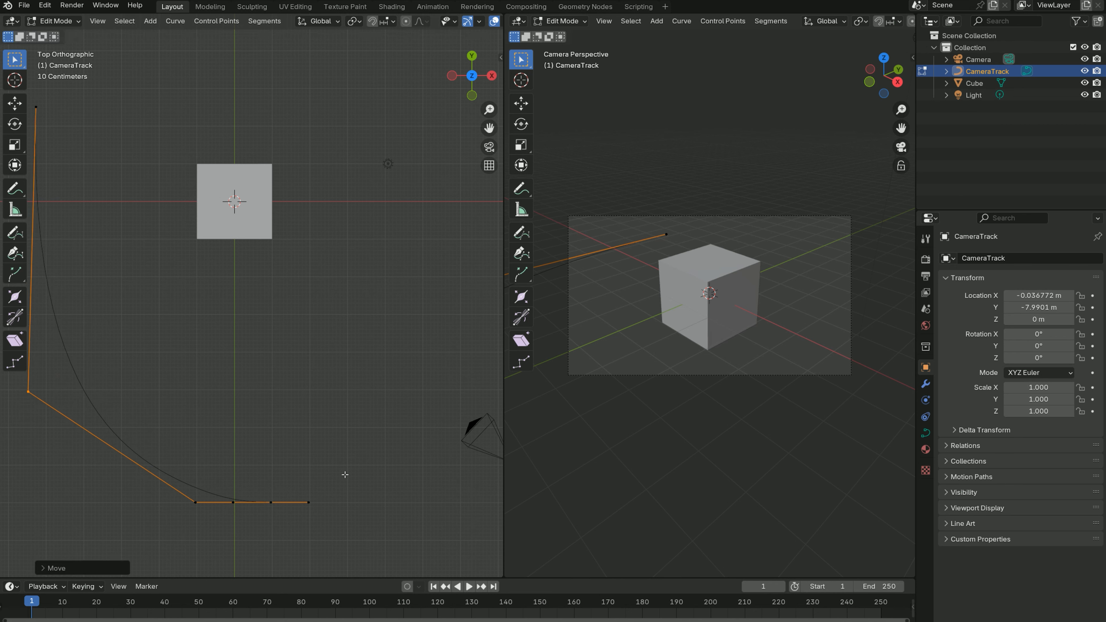
- Move the path's positive-X end point out past the cube toward +X and +Y, opposite the extruded end
left_click_drag(345, 474, 287, 533)
key("g")
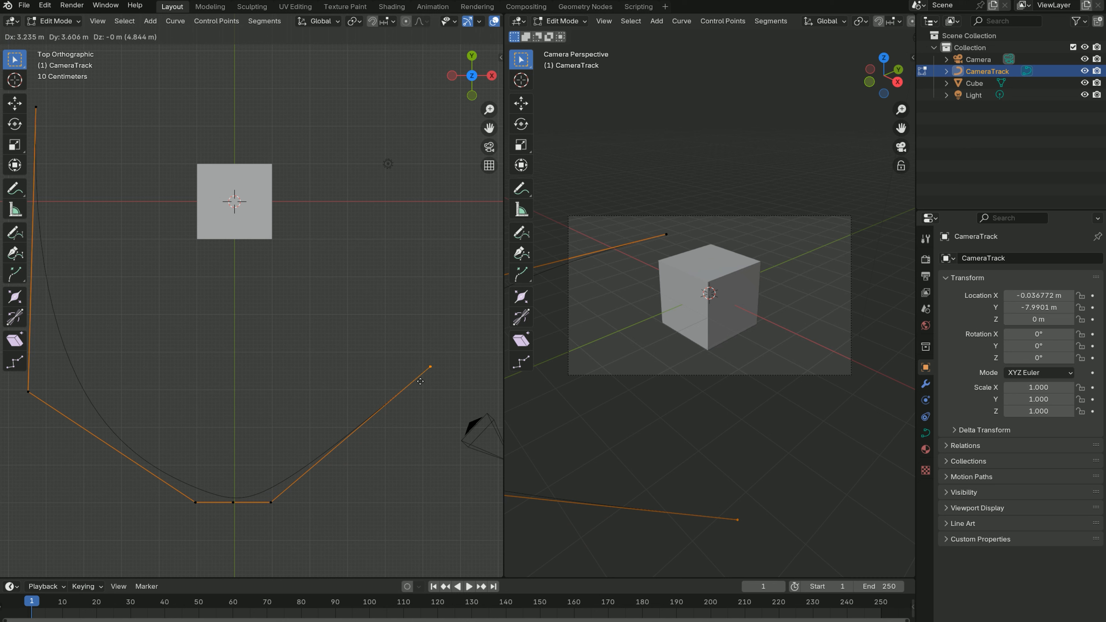
left_click(451, 136)
- Move the path point nearest the centre on the positive-X side about 5.9 m toward +X and 3.8 m toward +Y
left_click_drag(330, 454, 252, 537)
key("g")
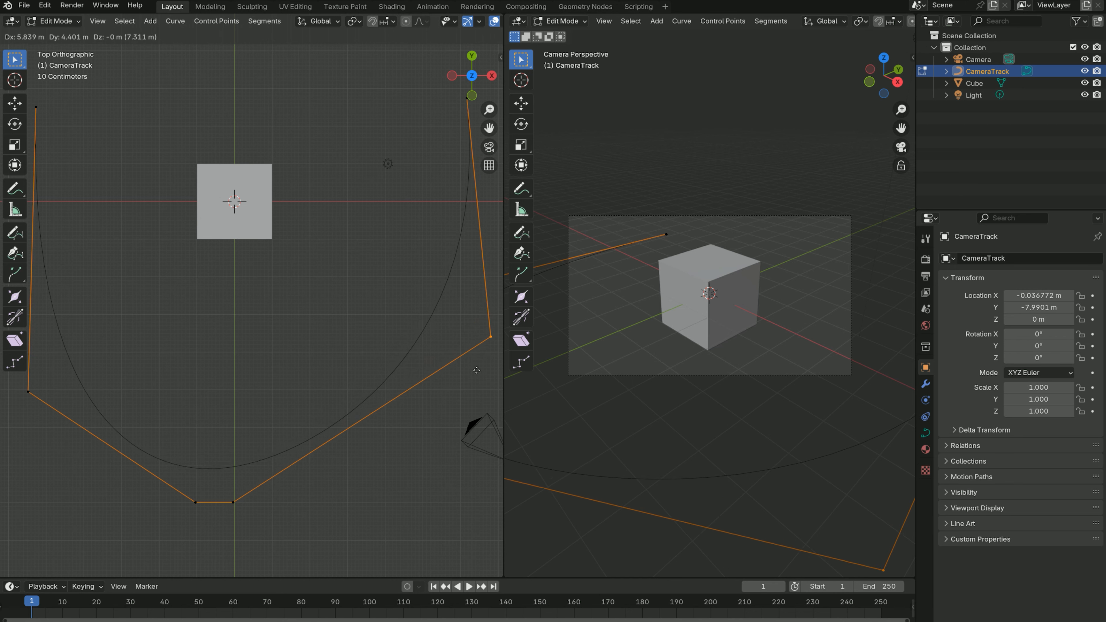
left_click(479, 389)
- Move the path's centre point about 5.4 m toward +X and slightly toward -Y to widen the front curve
left_click_drag(277, 479, 213, 535)
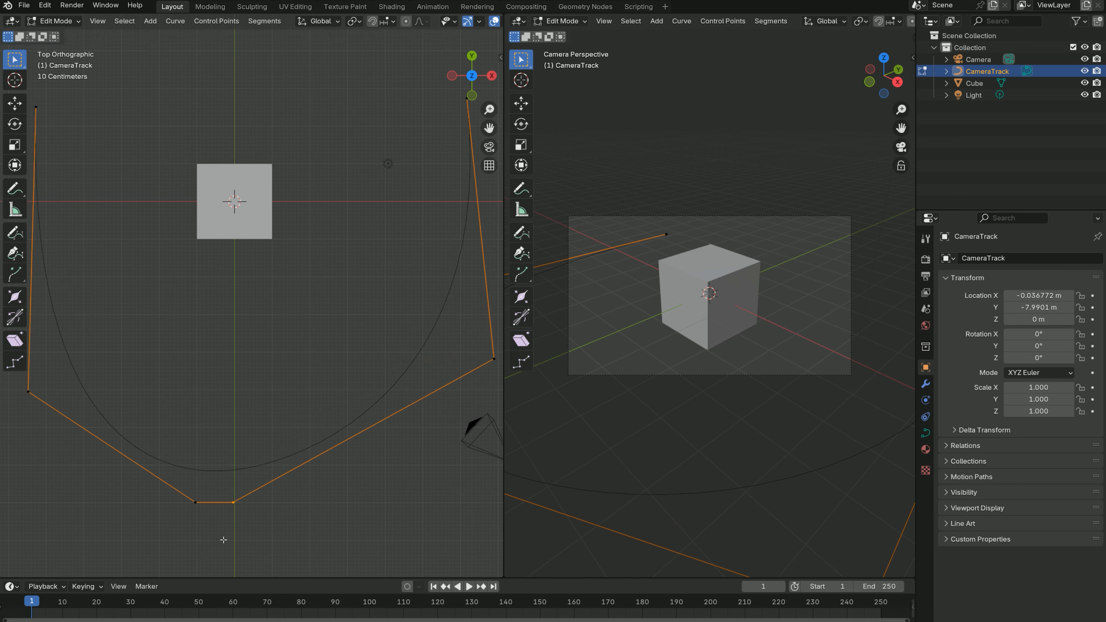
key("g")
left_click(375, 558)
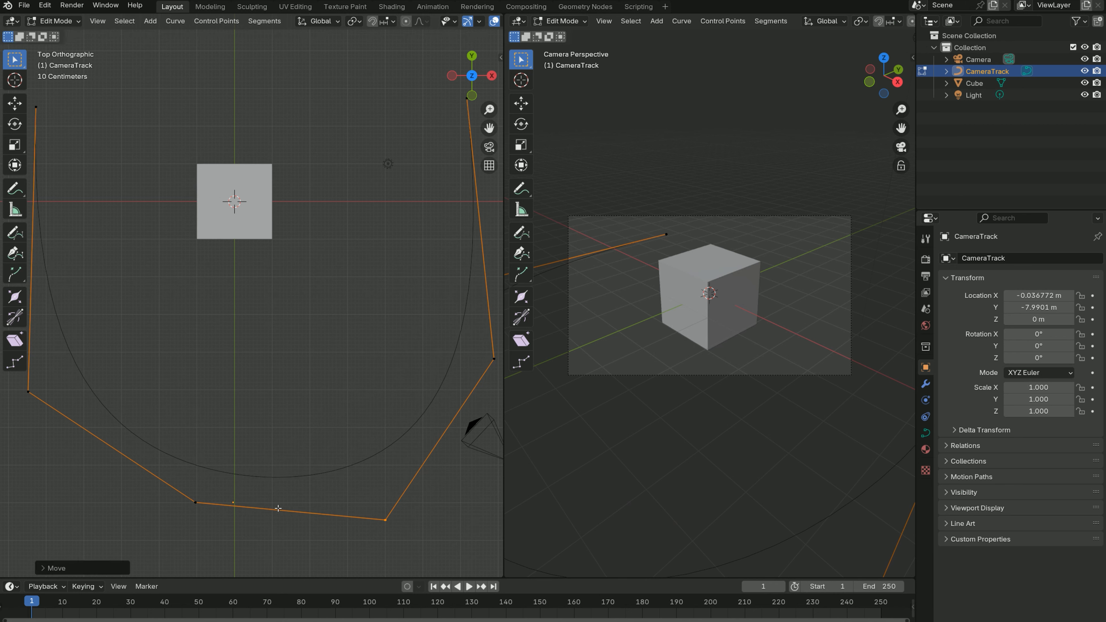
key("g")
left_click(329, 518)
- Move the remaining front path point about 1.7 m toward -X and slightly toward -Y, roughly level with its positive-X counterpart
left_click_drag(230, 492, 152, 541)
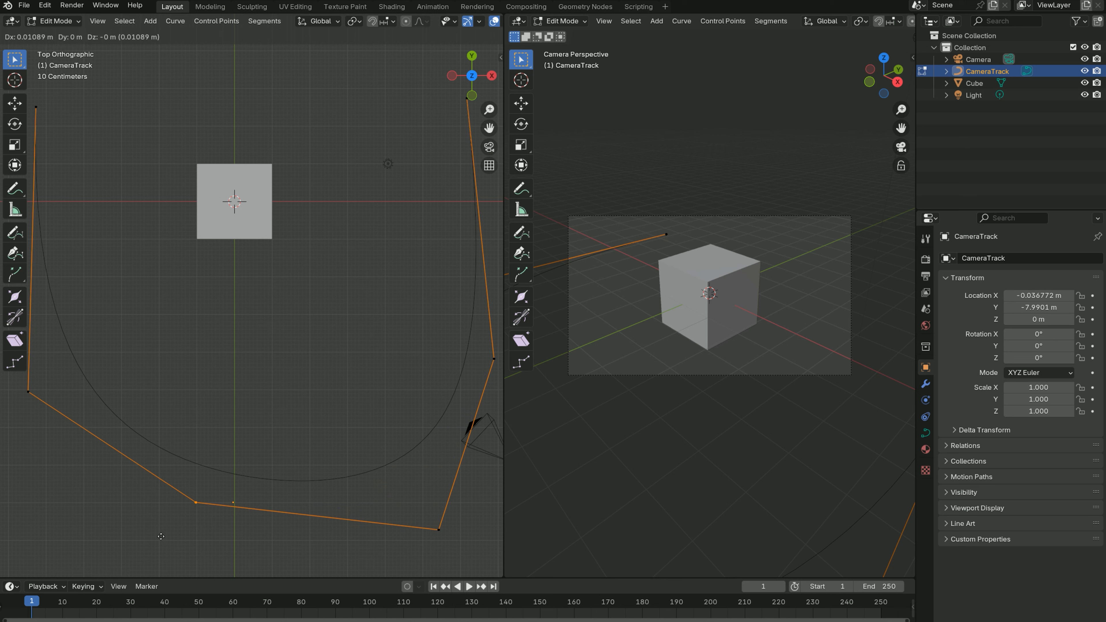
key("g")
left_click(126, 553)
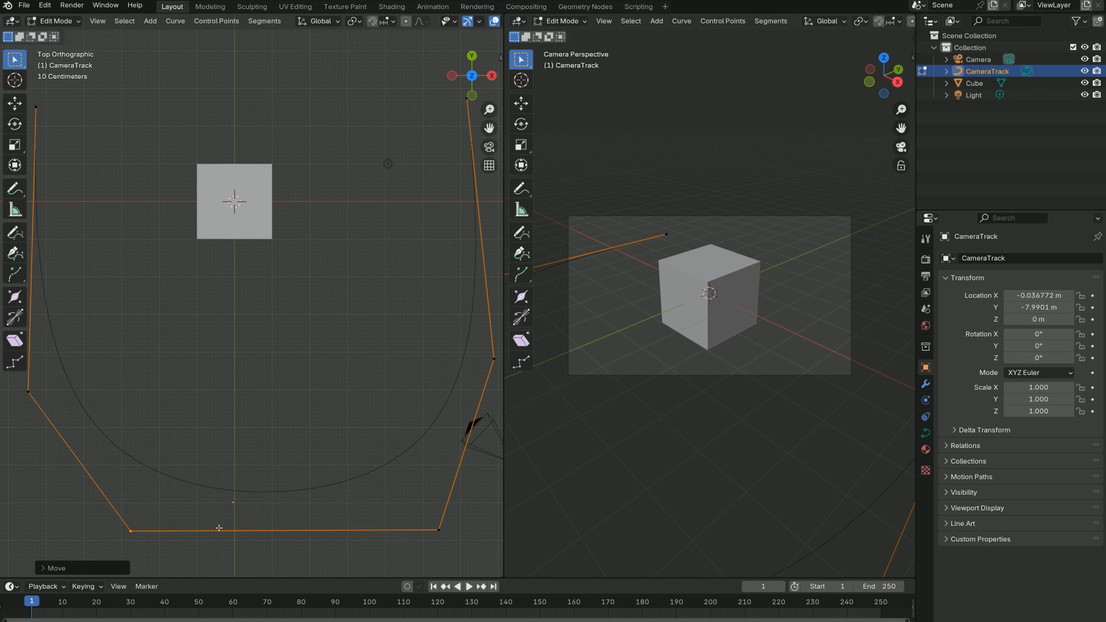
- Try extruding the front negative-X control point across the front of the track toward +X, and undo it
key("e")
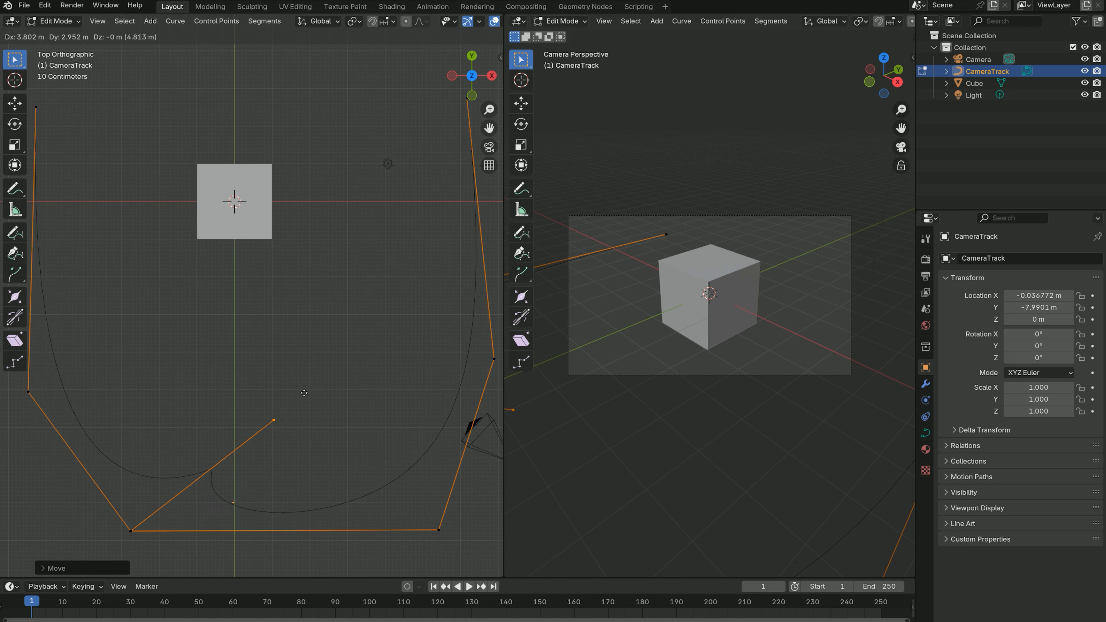
left_click(244, 543)
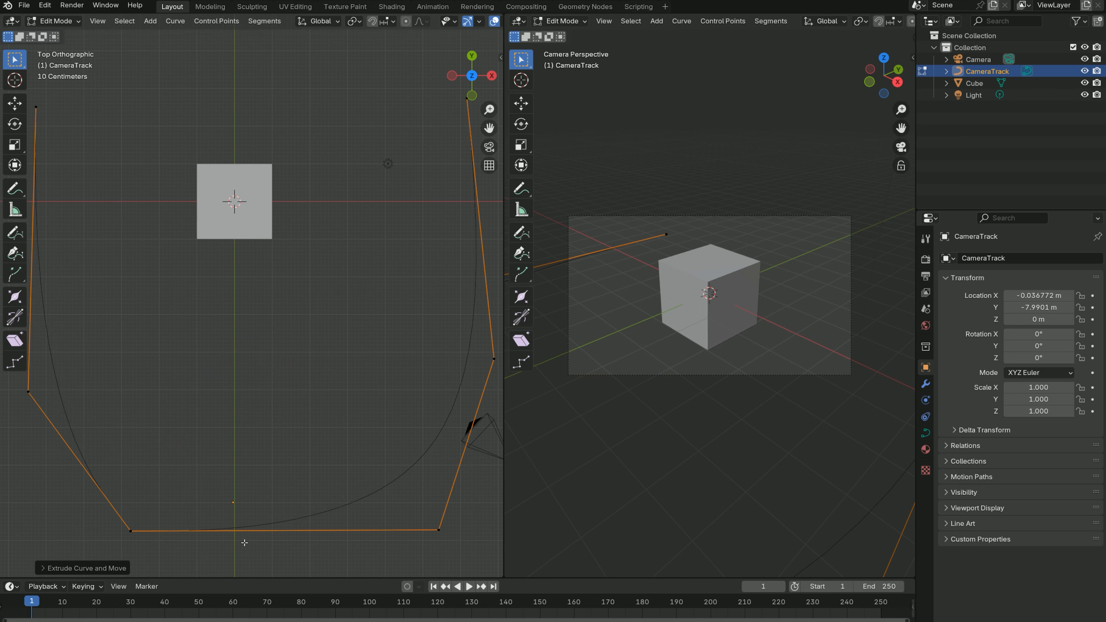
key("ctrl+z")
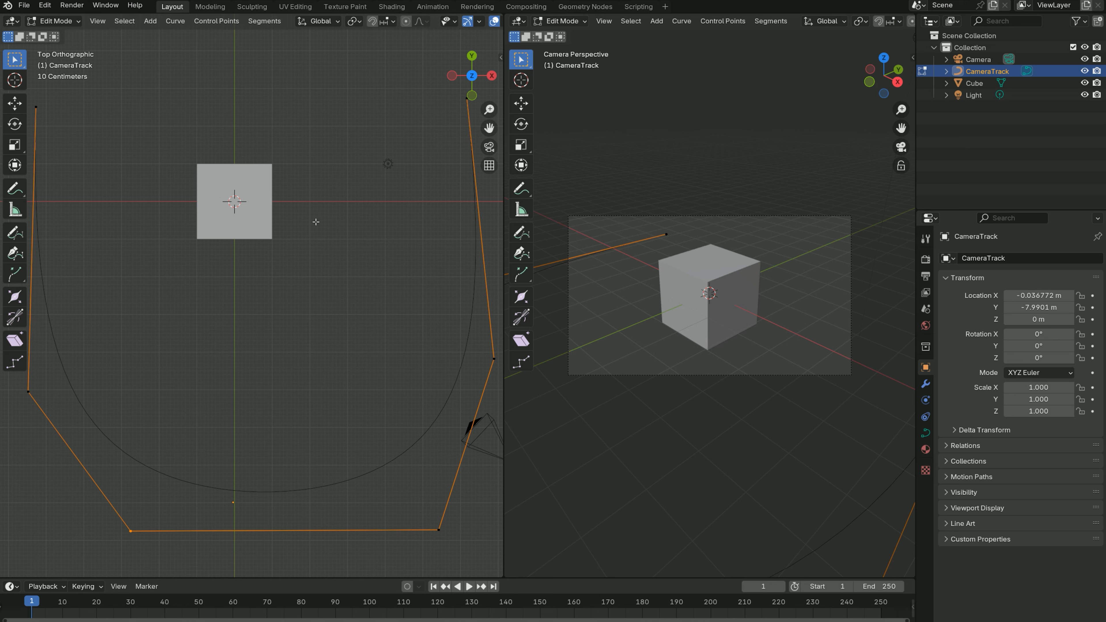
- Return CameraTrack to Object Mode and inspect the curve around the cube from several angles
left_click(54, 21)
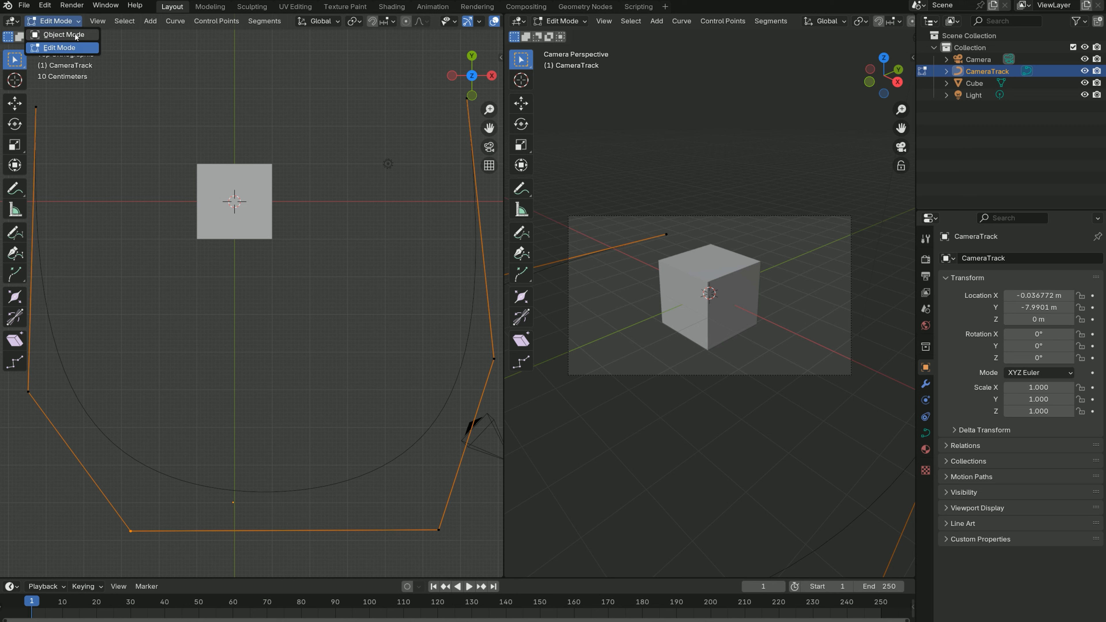
left_click(75, 35)
middle_click_drag(286, 272, 272, 252)
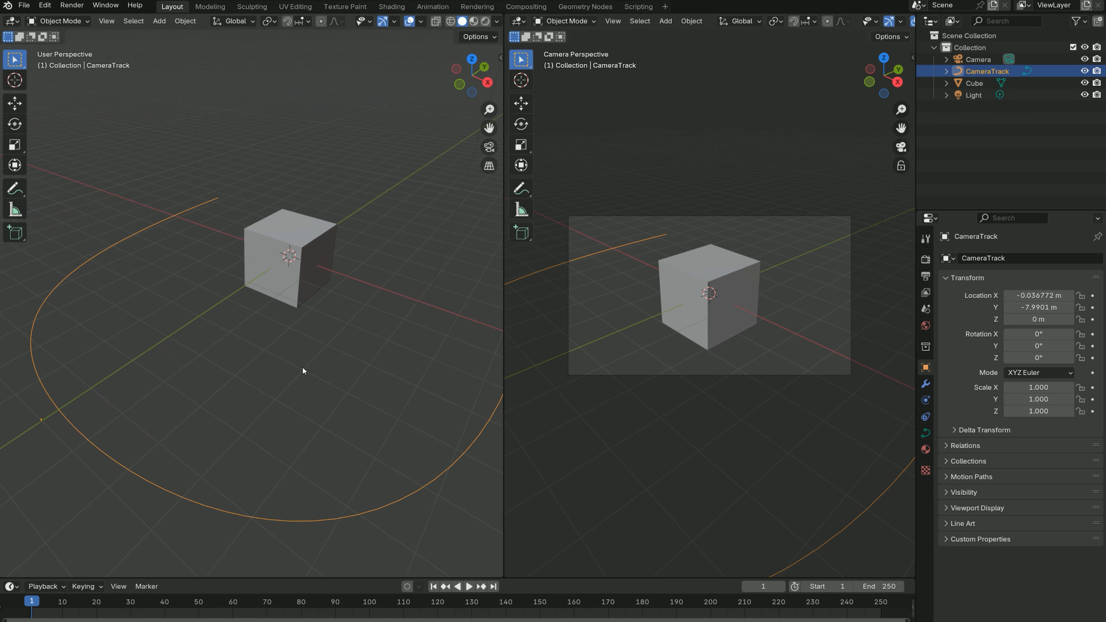
middle_click_drag(304, 371, 346, 365)
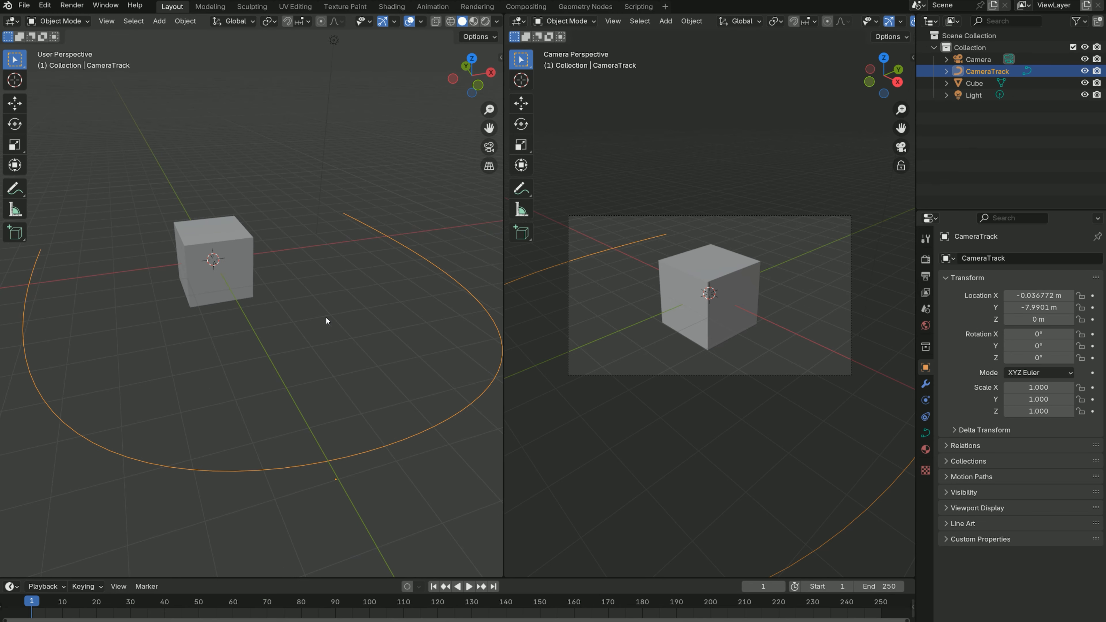
middle_click_drag(297, 324, 211, 303)
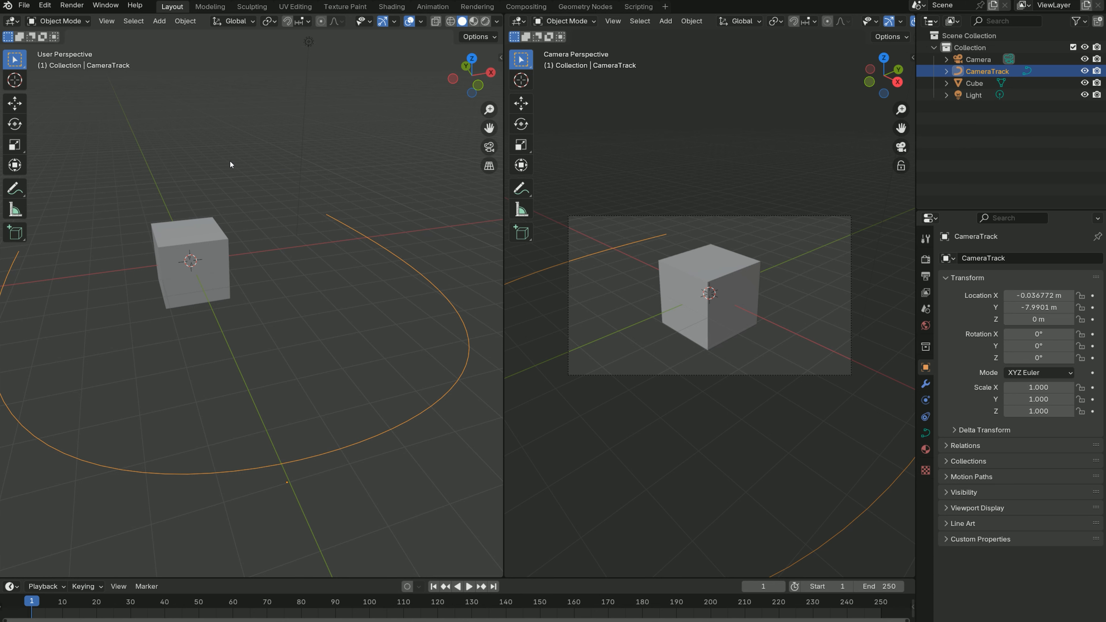
- In the top view, add a Grease Pencil Stroke object at the cube's centre
key("KP_7")
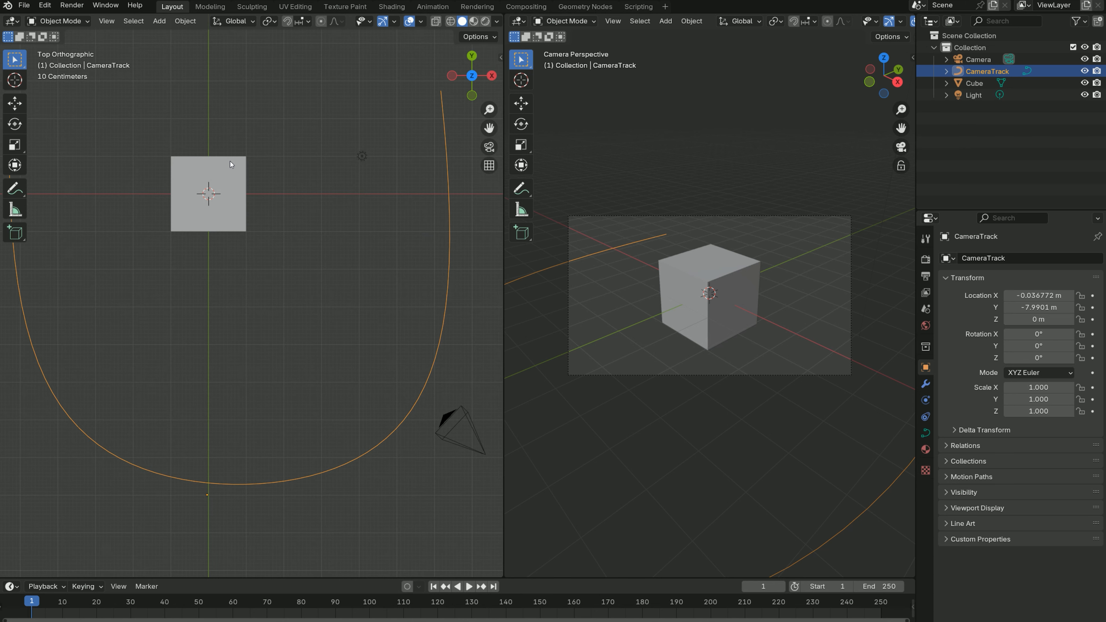
key("shift+a")
mouse_move(230, 161)
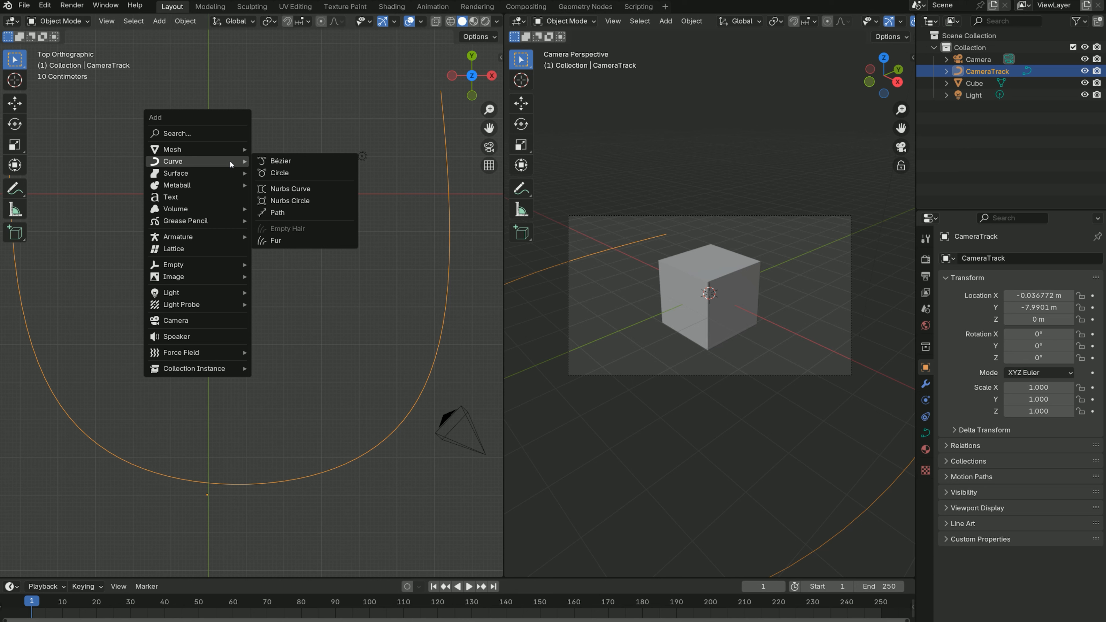
mouse_move(220, 221)
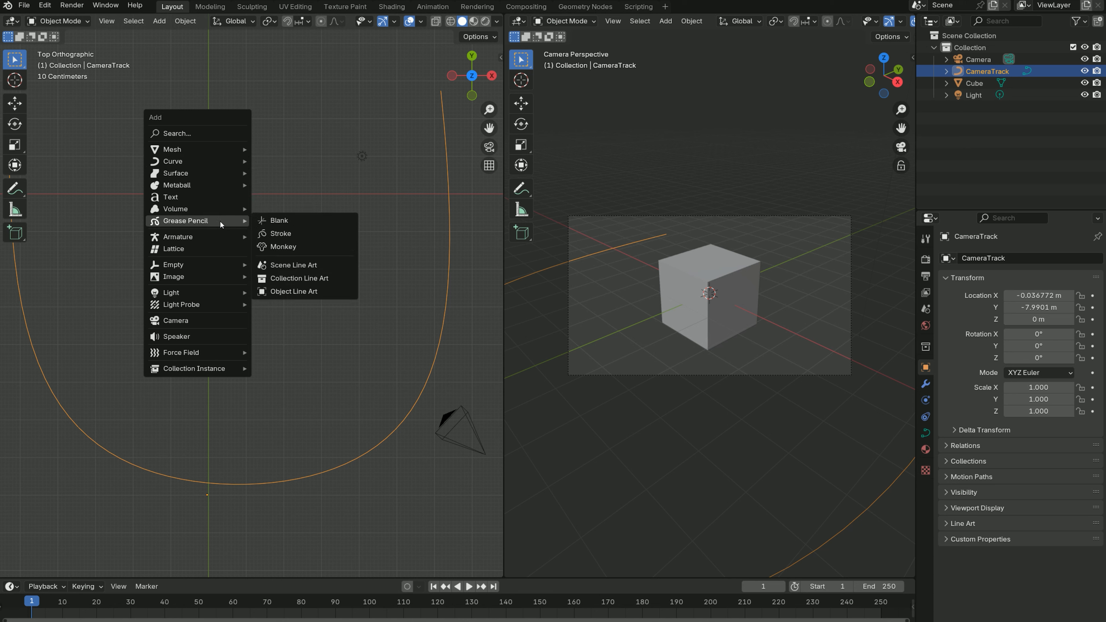
left_click(278, 233)
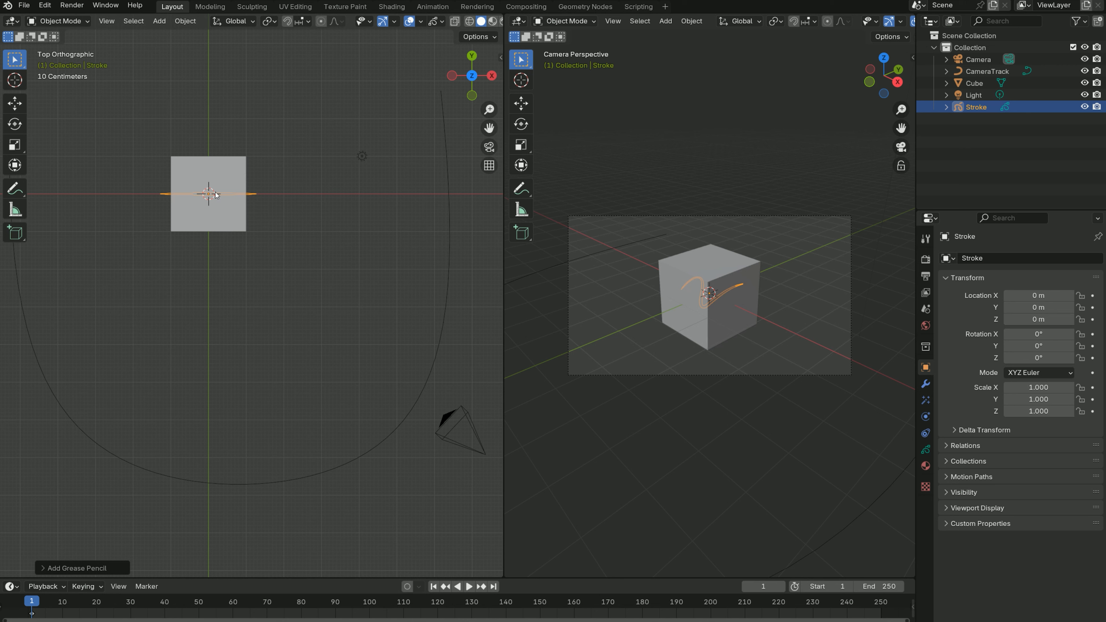
- Delete all points of the default stroke in Edit Mode, leaving an empty Grease Pencil object
left_click(59, 21)
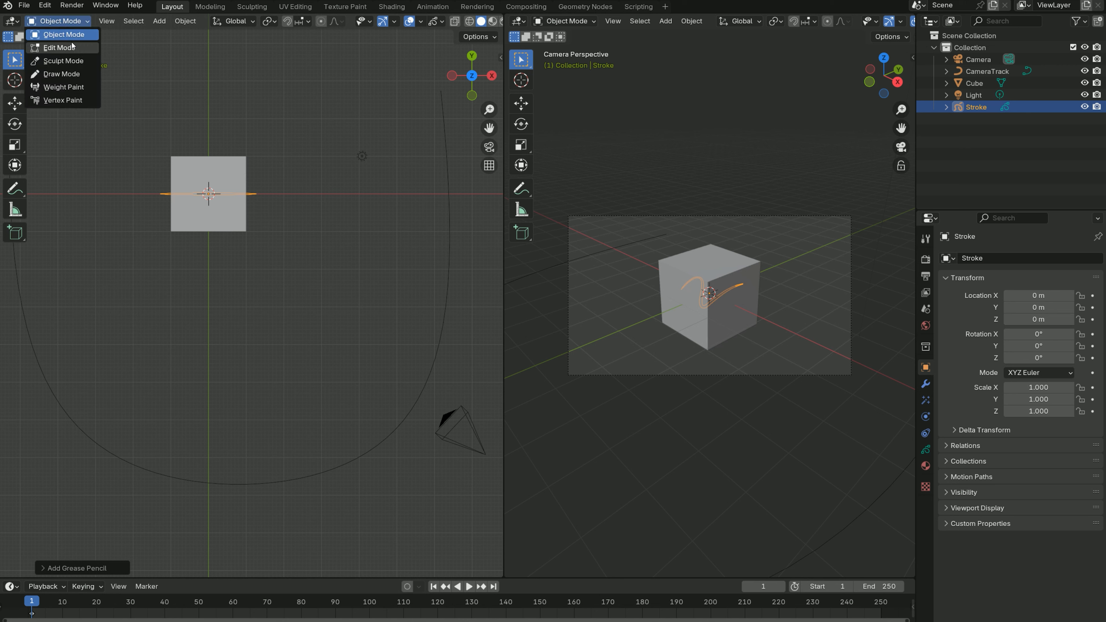
left_click(55, 47)
key("a")
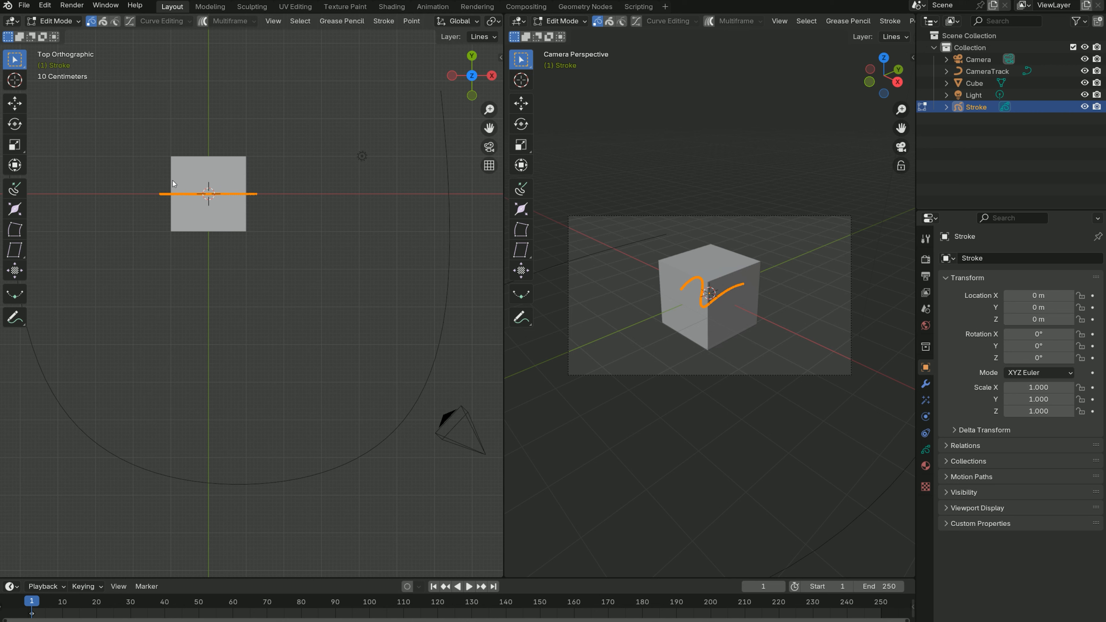
key("x")
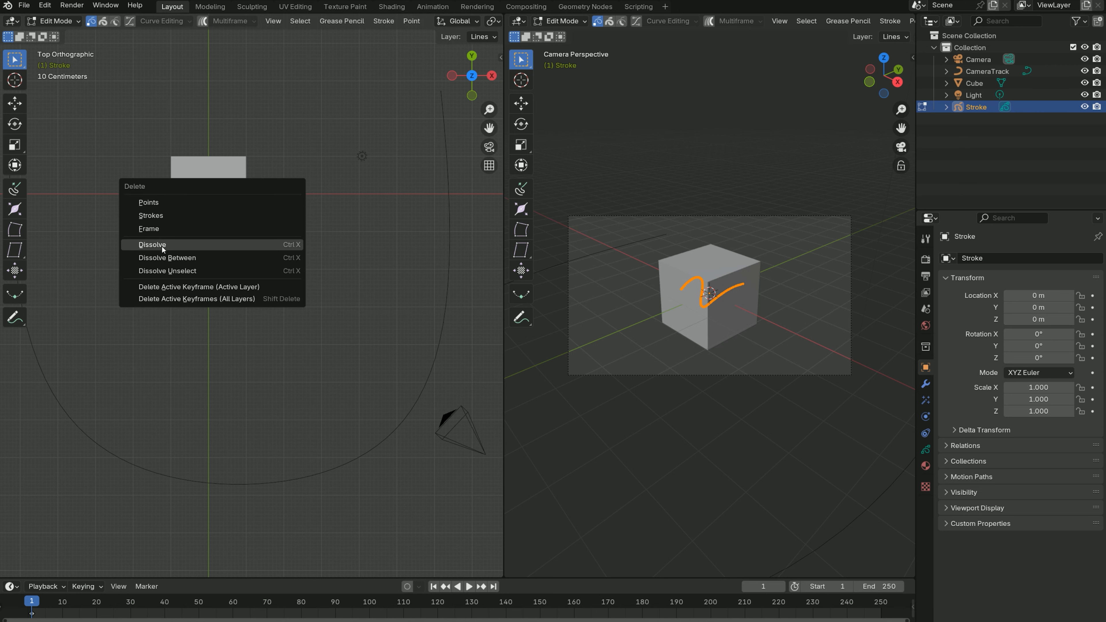
left_click(154, 203)
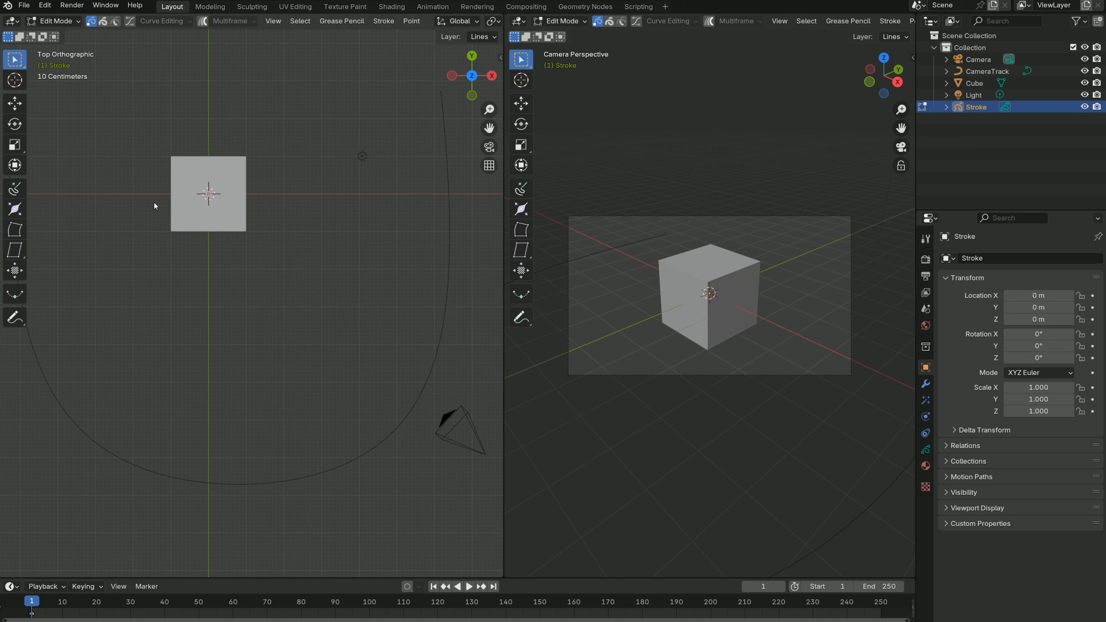
- Return the Stroke object to Object Mode, leaving its name as is
double_click(973, 109)
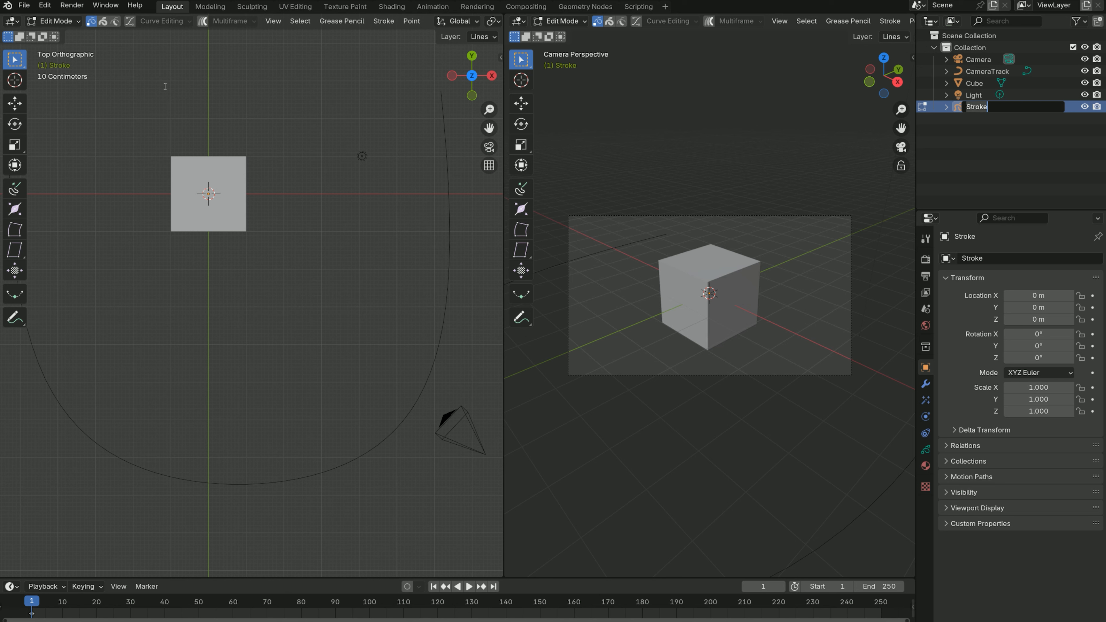
left_click(64, 23)
left_click(64, 23)
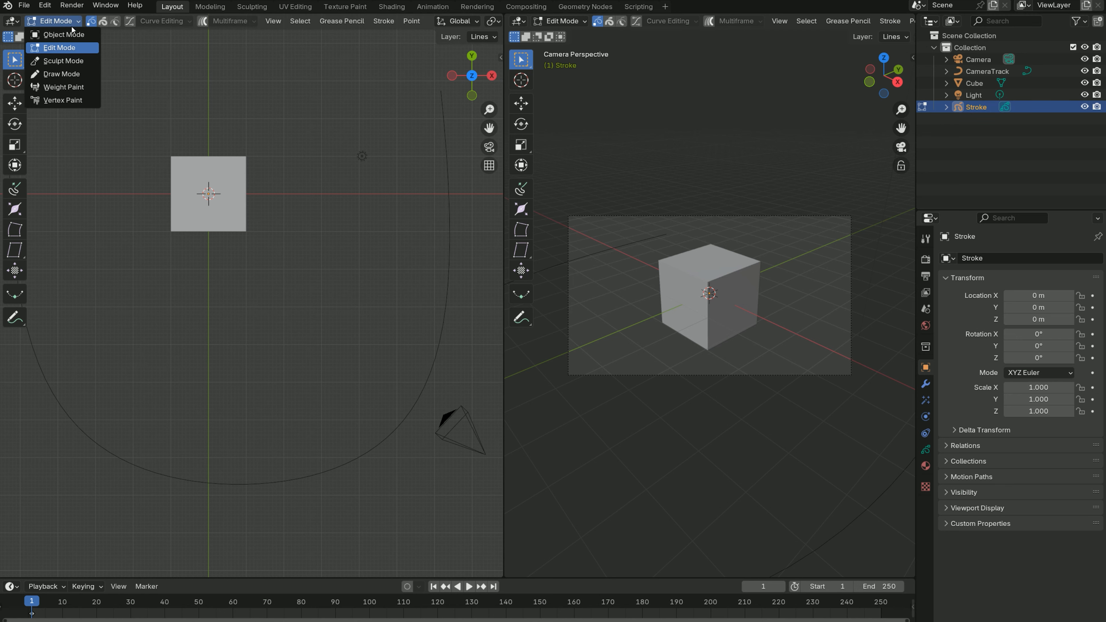
left_click(66, 31)
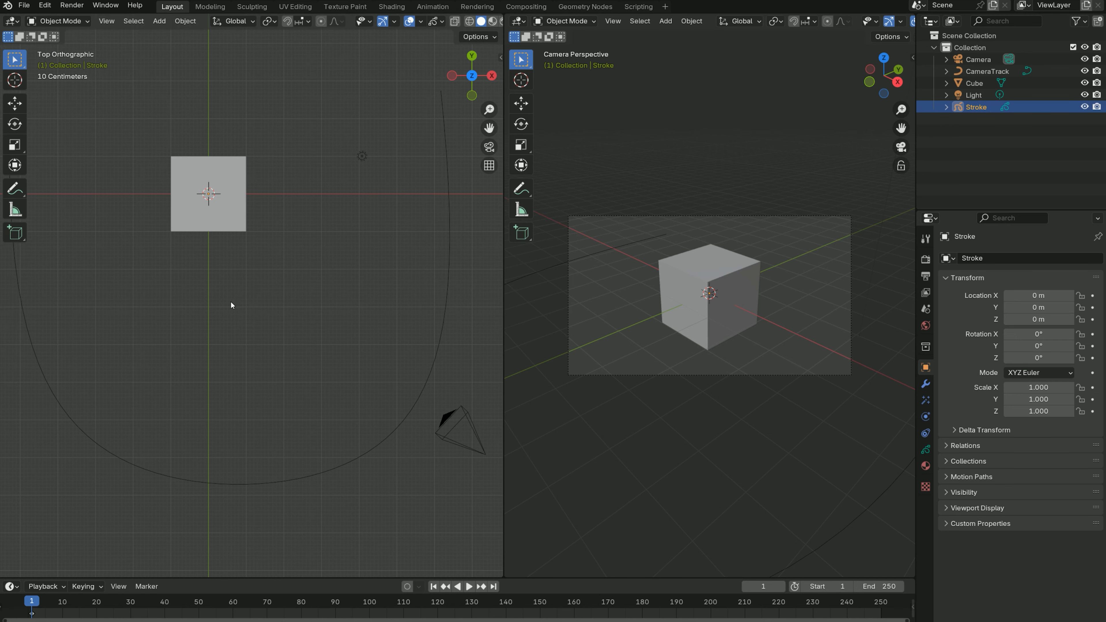
- Switch the Stroke object to Draw Mode from an angled perspective view and choose the Marker Chisel brush
middle_click_drag(230, 305, 241, 189)
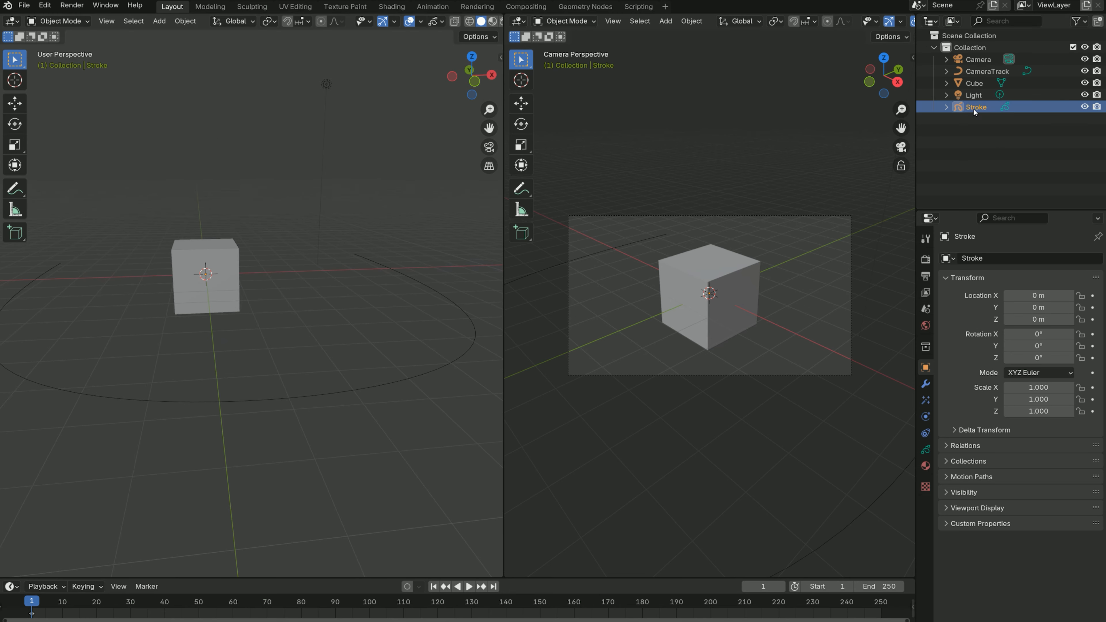
left_click(68, 22)
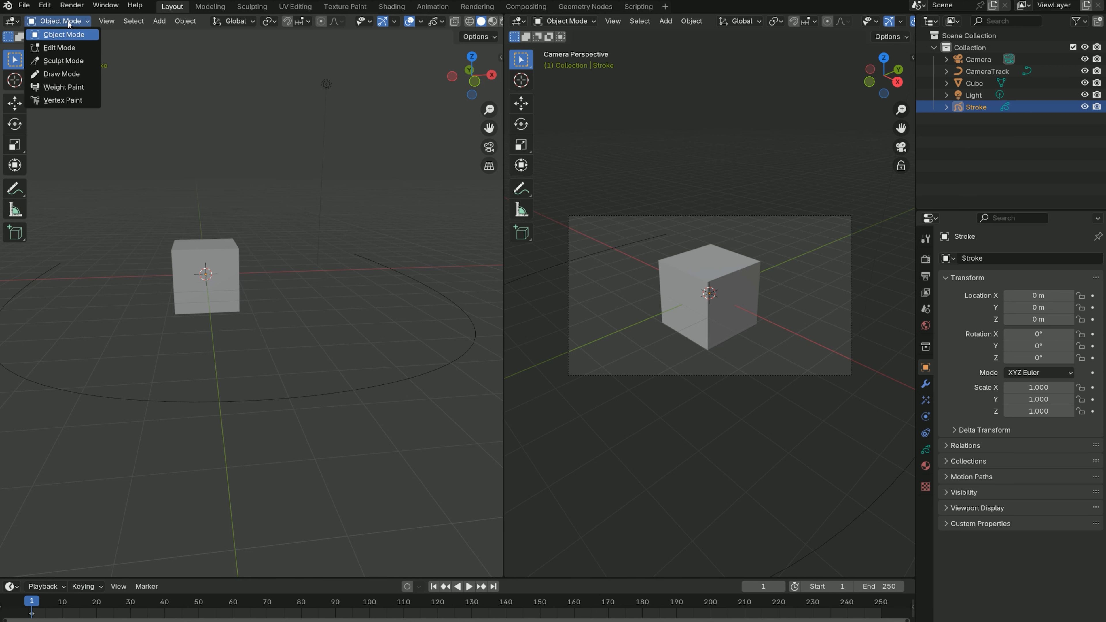
left_click(55, 75)
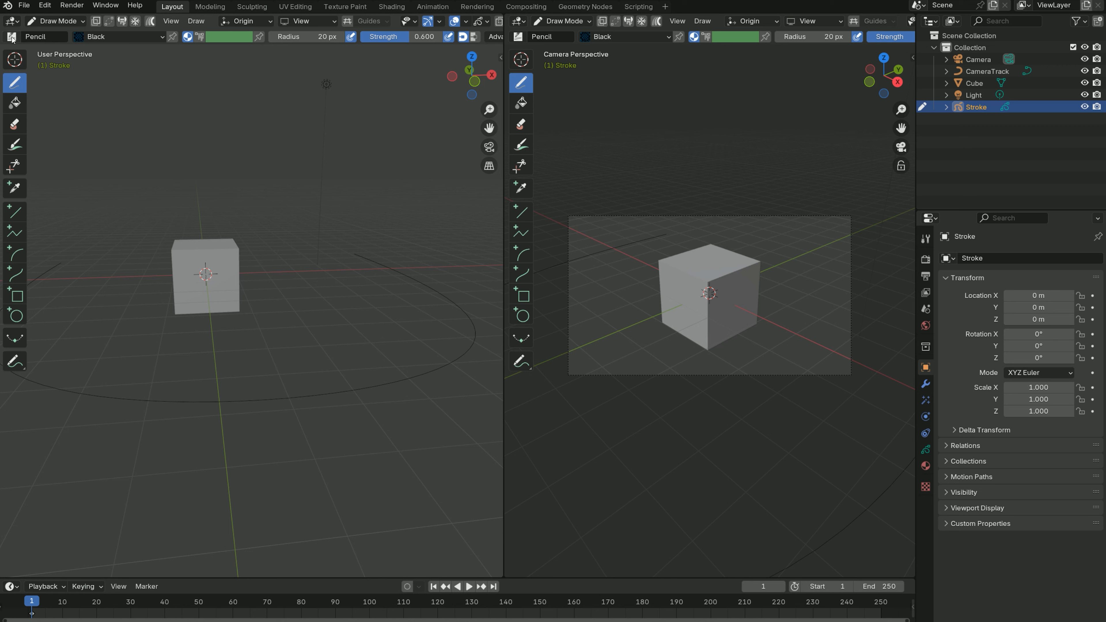
left_click(11, 37)
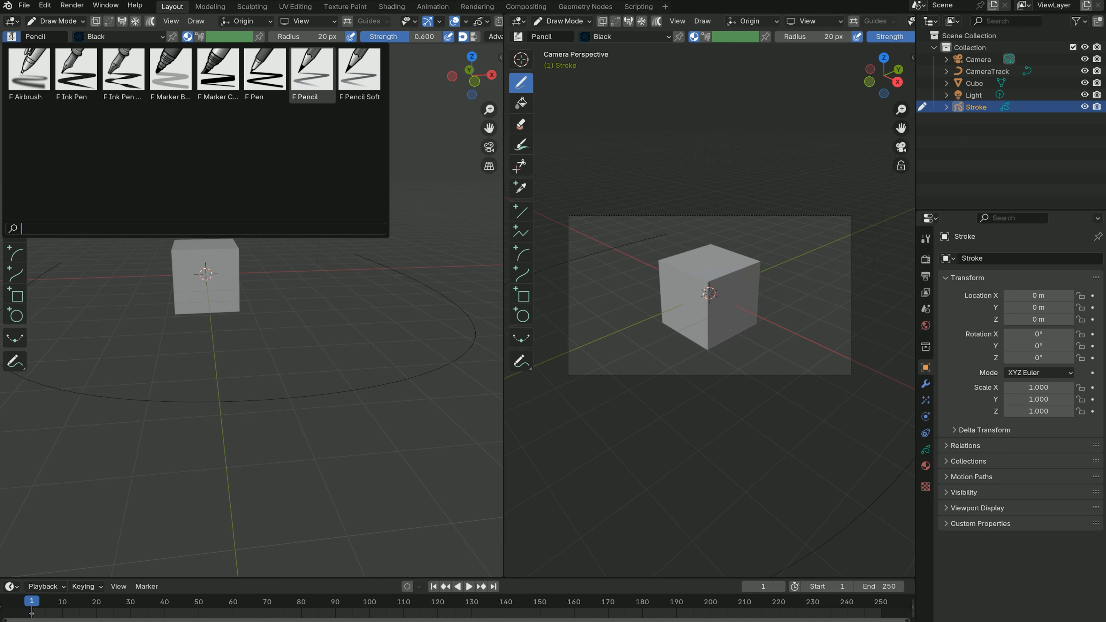
left_click(222, 79)
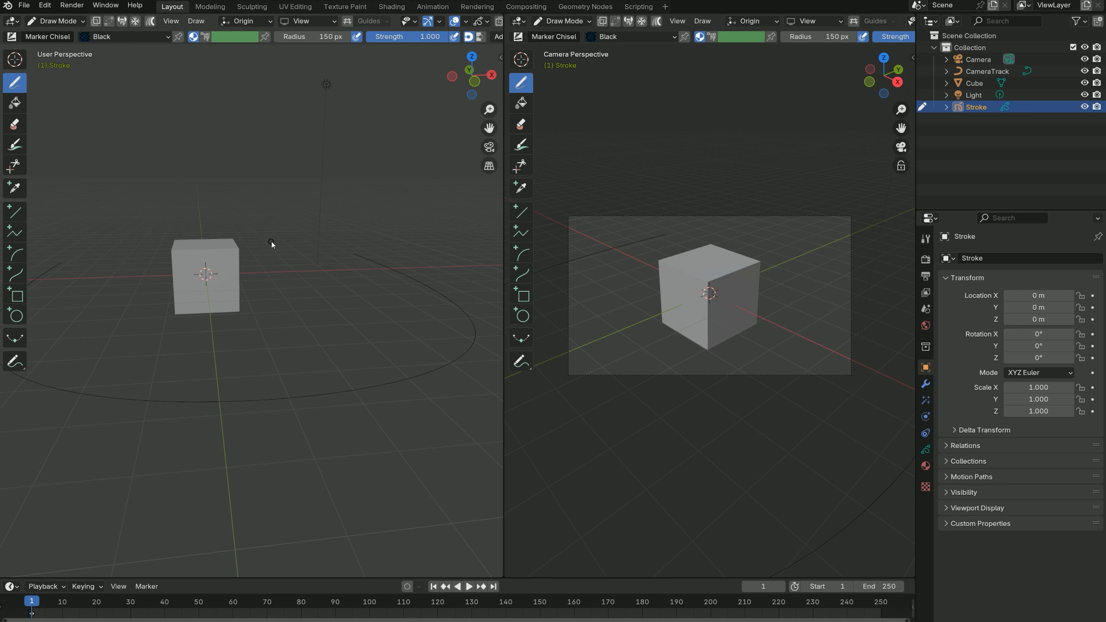
- Draw a freehand test stroke beside and below the cube, and undo it
left_click_drag(315, 310, 258, 315)
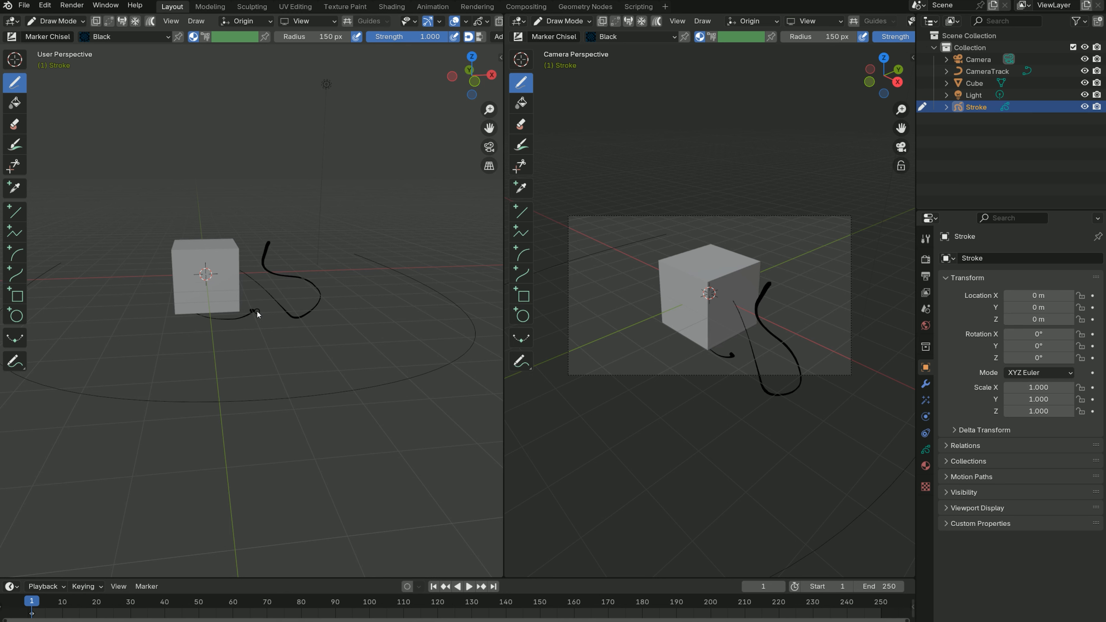
key("ctrl+z")
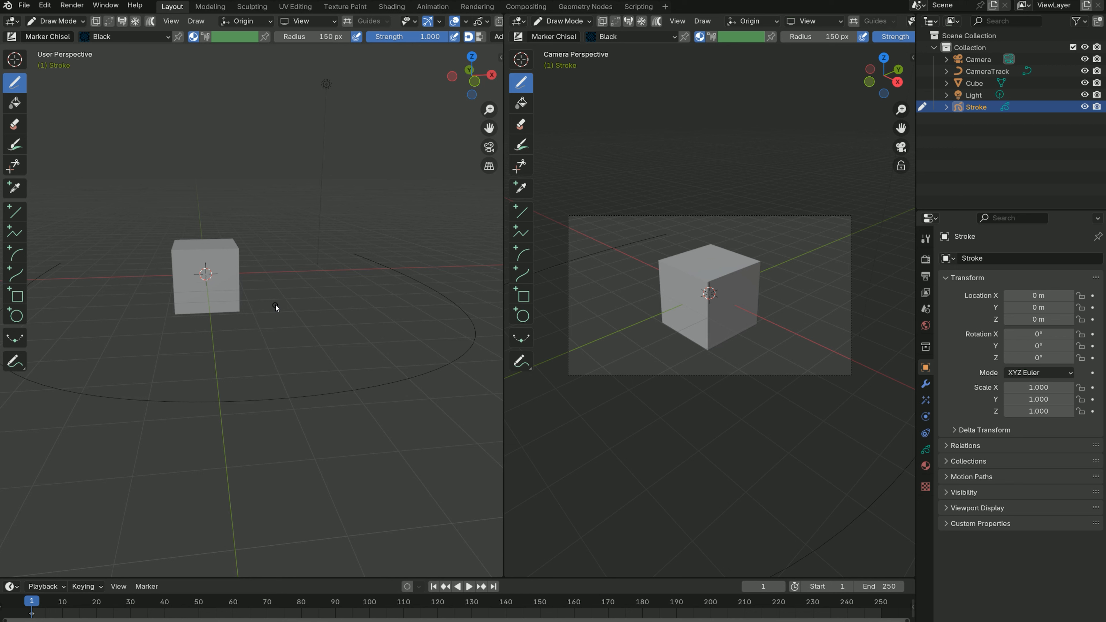
- Widen the perspective viewport and set the stroke placement to Surface with an offset of 0.05
left_click_drag(503, 96, 601, 101)
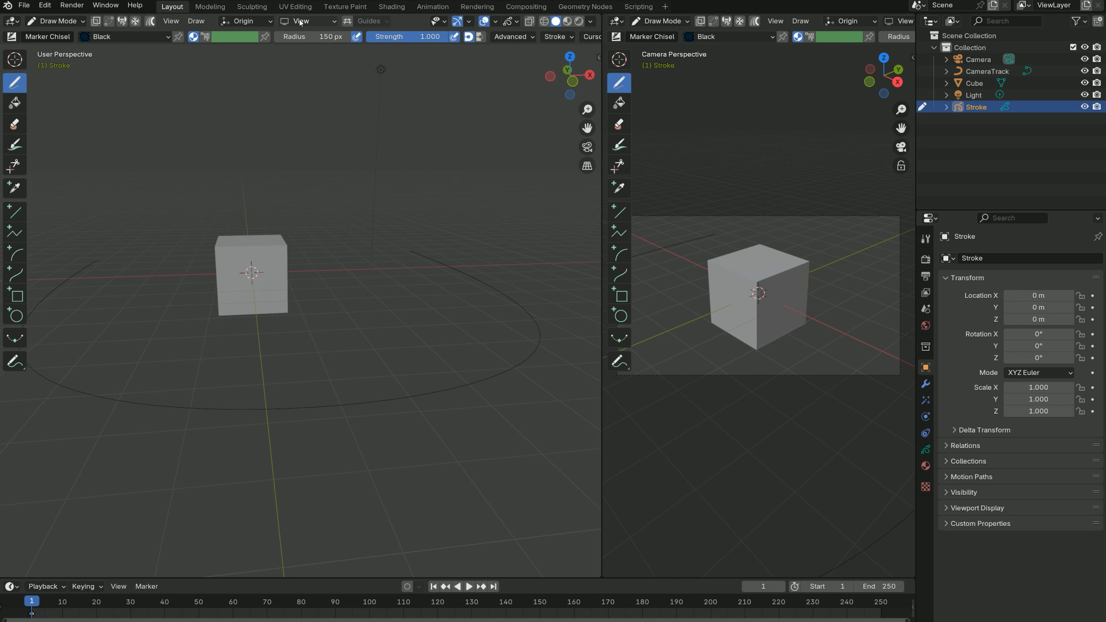
left_click(267, 21)
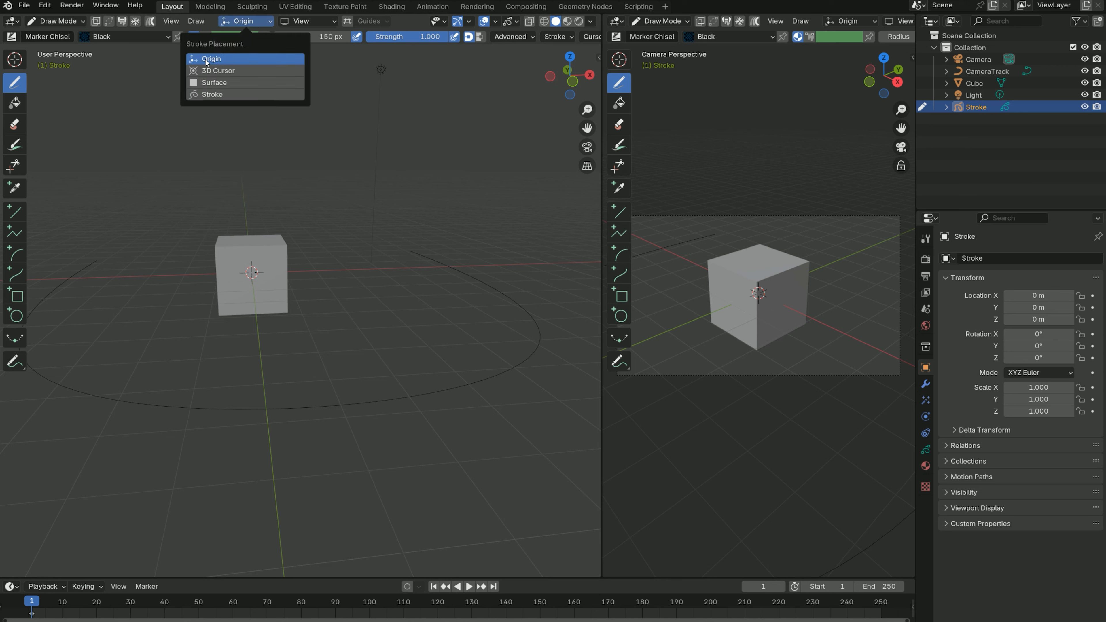
left_click(215, 84)
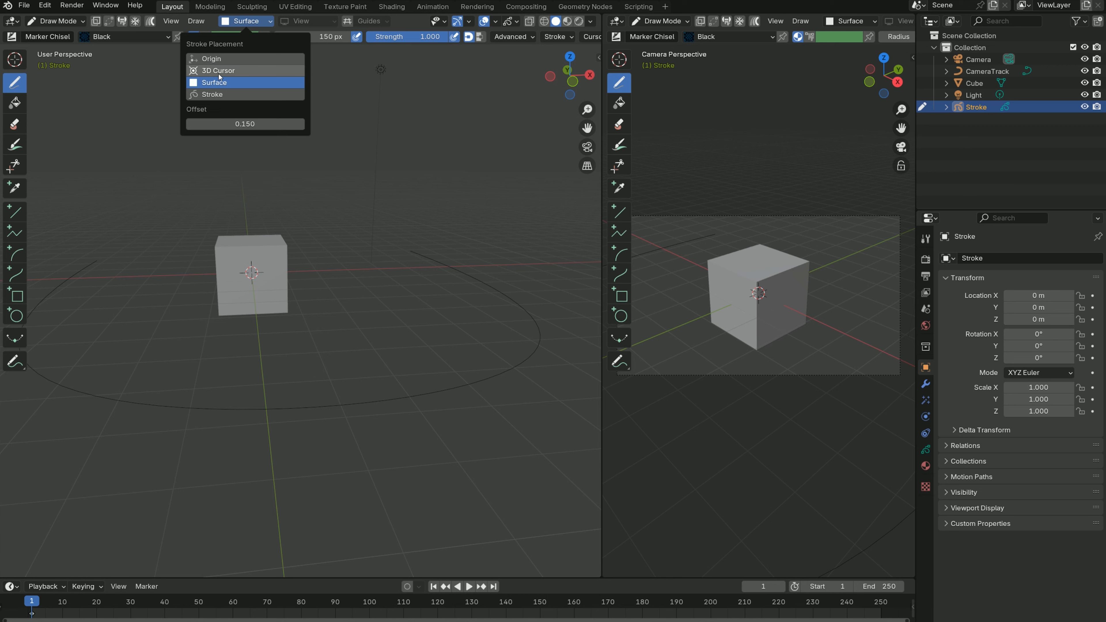
left_click(245, 124)
type("0.05")
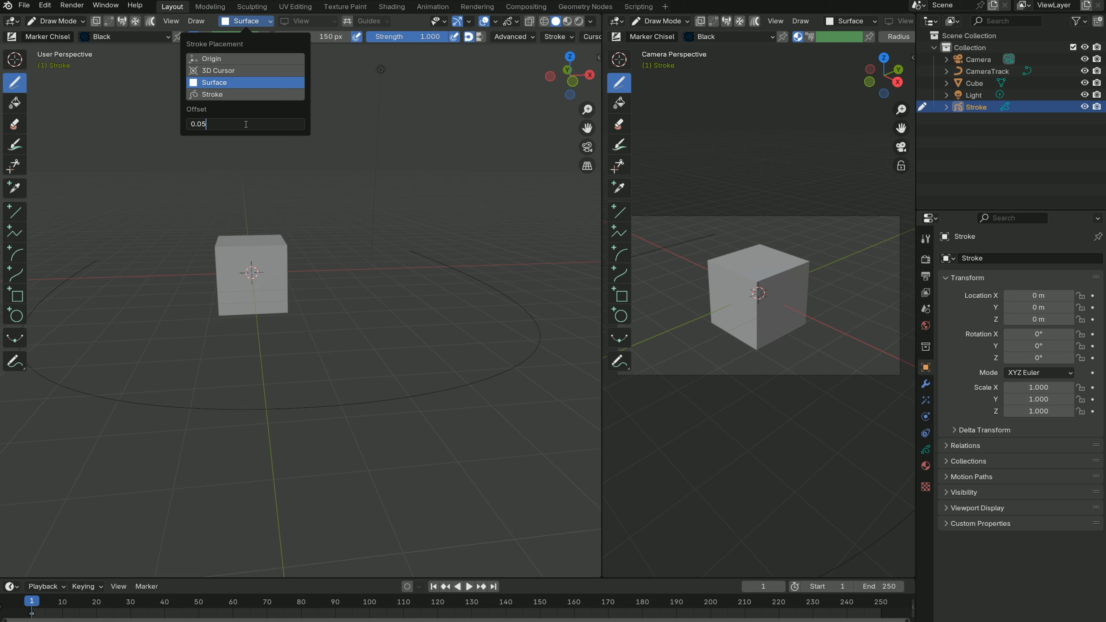
key("Return")
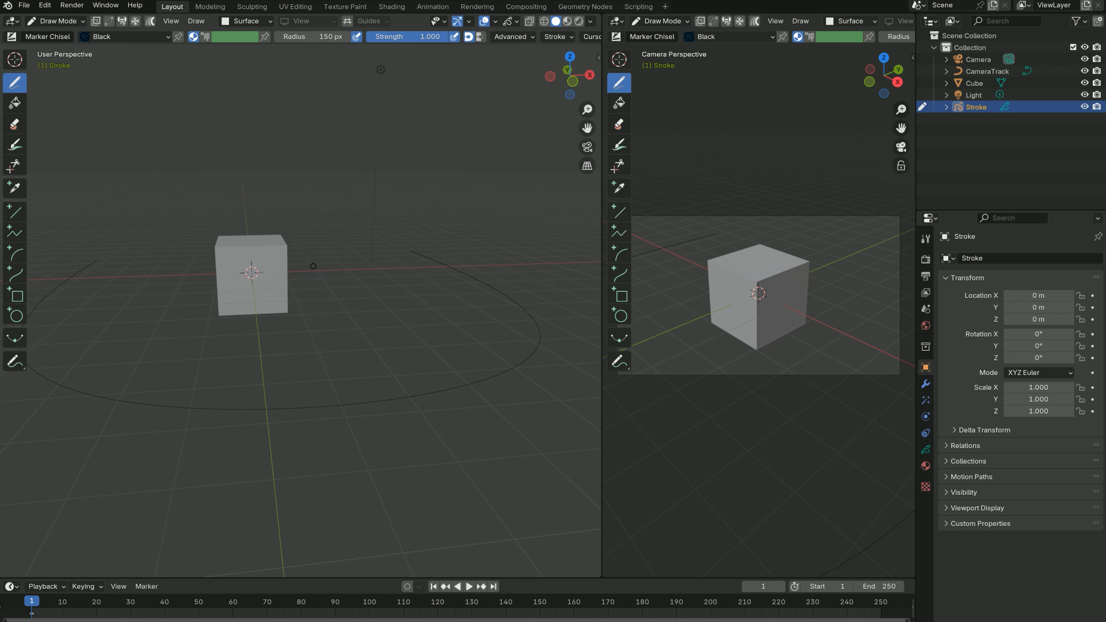
- Draw a winding freehand stroke down the cube's front face, ending in a small loop near its lower edge
scroll(250, 320, "up", 5)
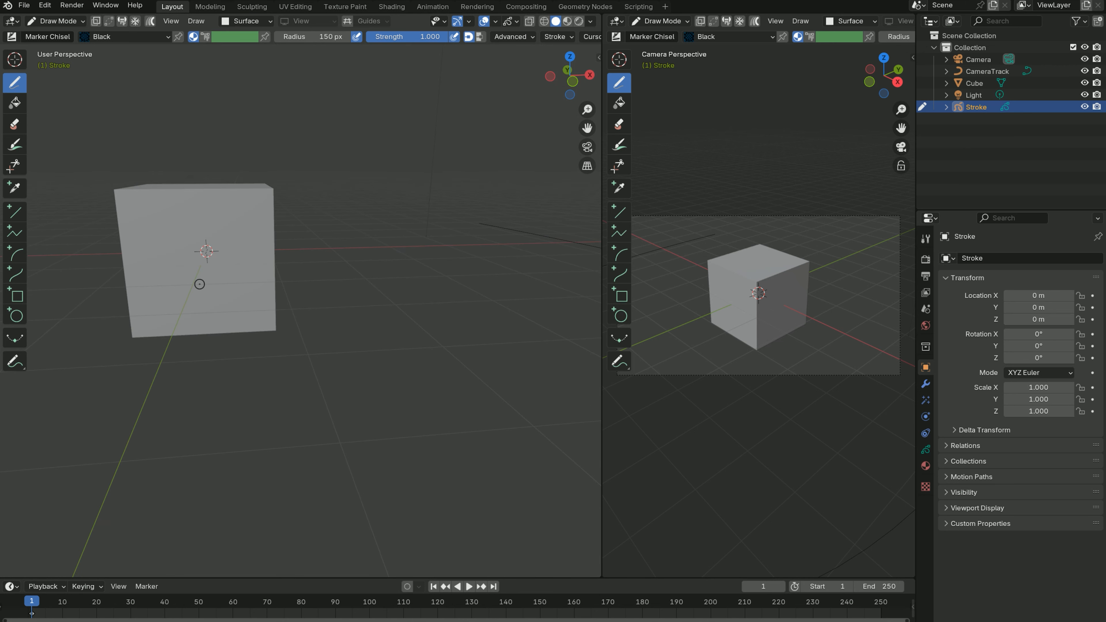
middle_click_drag(199, 285, 280, 282, "shift")
scroll(235, 292, "up", 3)
scroll(229, 293, "down", 3)
scroll(229, 294, "up", 1)
scroll(228, 294, "down", 1)
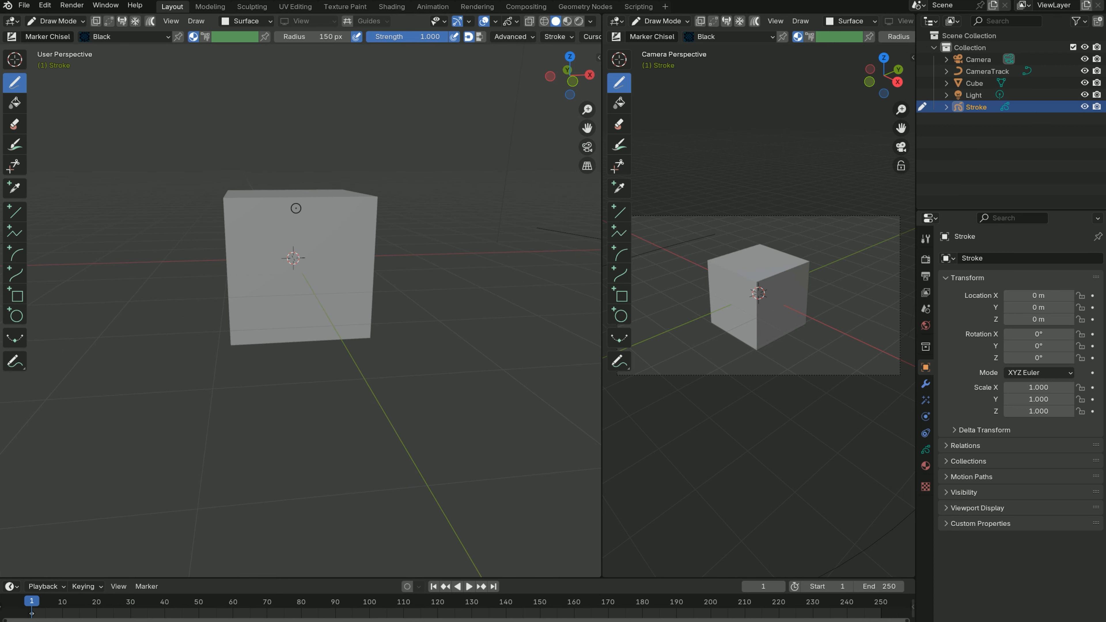
mouse_move(295, 207)
left_mouse_down()
mouse_move(257, 235)
mouse_move(354, 301)
mouse_move(252, 312)
mouse_move(320, 323)
left_mouse_up()
mouse_move(417, 286)
middle_mouse_down()
mouse_move(235, 281)
mouse_move(263, 276)
middle_mouse_up()
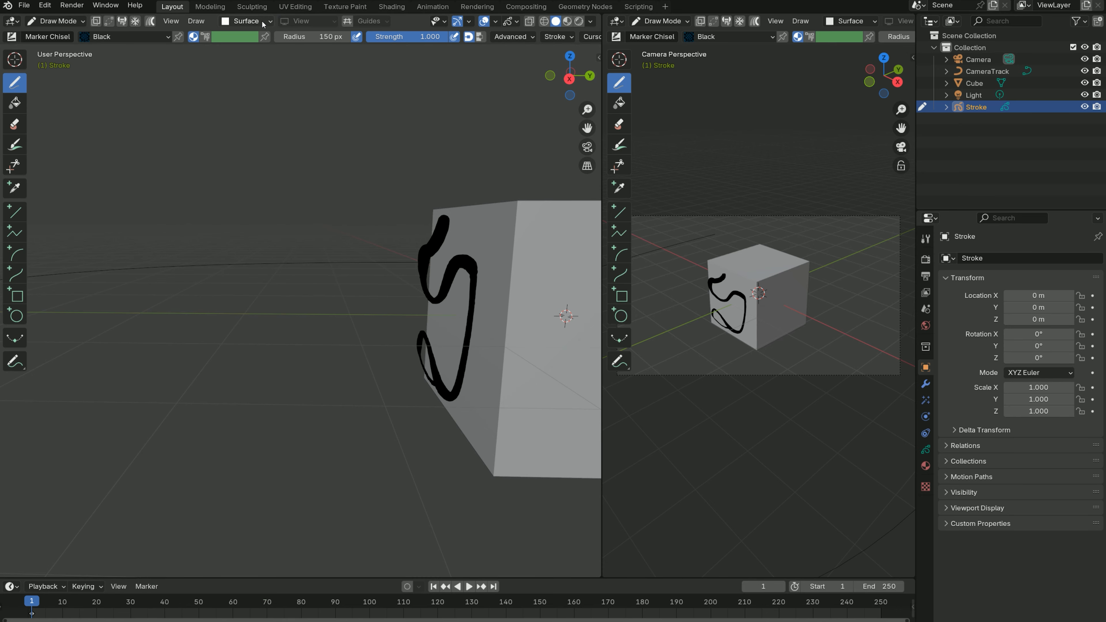
- Draw a wavy S-shaped freehand stroke across the cube's top face
left_click(246, 21)
middle_click_drag(496, 277, 51, 238)
mouse_move(222, 215)
middle_mouse_down()
mouse_move(326, 230)
mouse_move(233, 168)
middle_mouse_up()
mouse_move(238, 146)
left_mouse_down()
mouse_move(174, 140)
mouse_move(170, 169)
mouse_move(120, 153)
left_mouse_up()
mouse_move(250, 158)
middle_mouse_down()
mouse_move(197, 133)
mouse_move(181, 183)
mouse_move(266, 206)
mouse_move(246, 146)
middle_mouse_up()
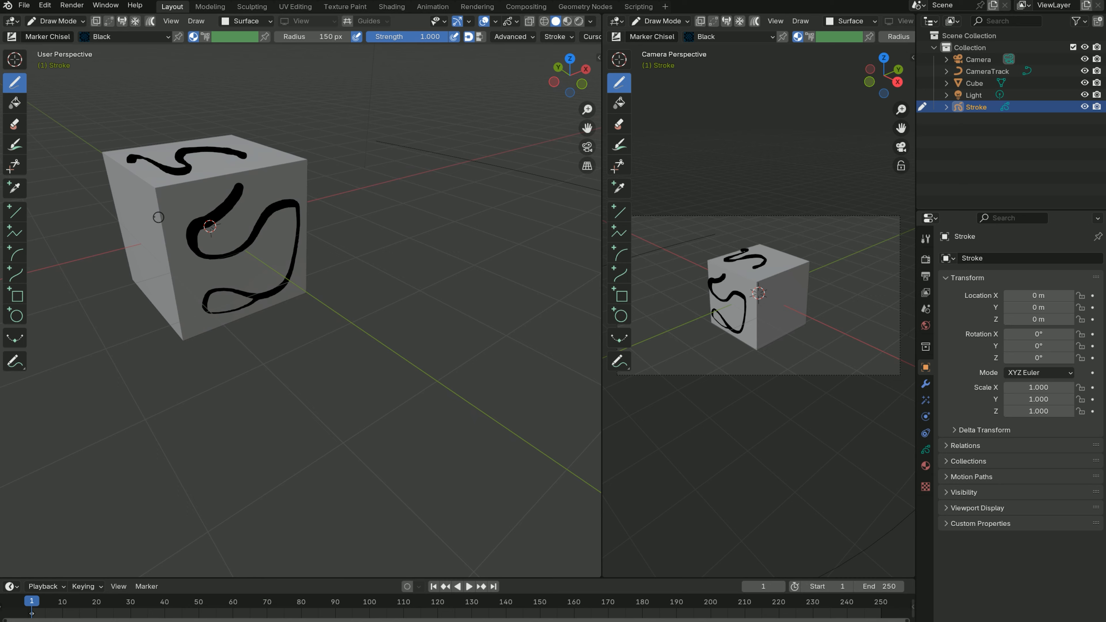
- Draw a freehand stroke on the cube's side face on the negative X side
left_click(125, 195)
mouse_move(125, 195)
left_mouse_down()
mouse_move(154, 277)
mouse_move(139, 201)
left_mouse_up()
mouse_move(150, 238)
middle_mouse_down()
mouse_move(278, 242)
mouse_move(319, 231)
mouse_move(117, 253)
mouse_move(142, 294)
middle_mouse_up()
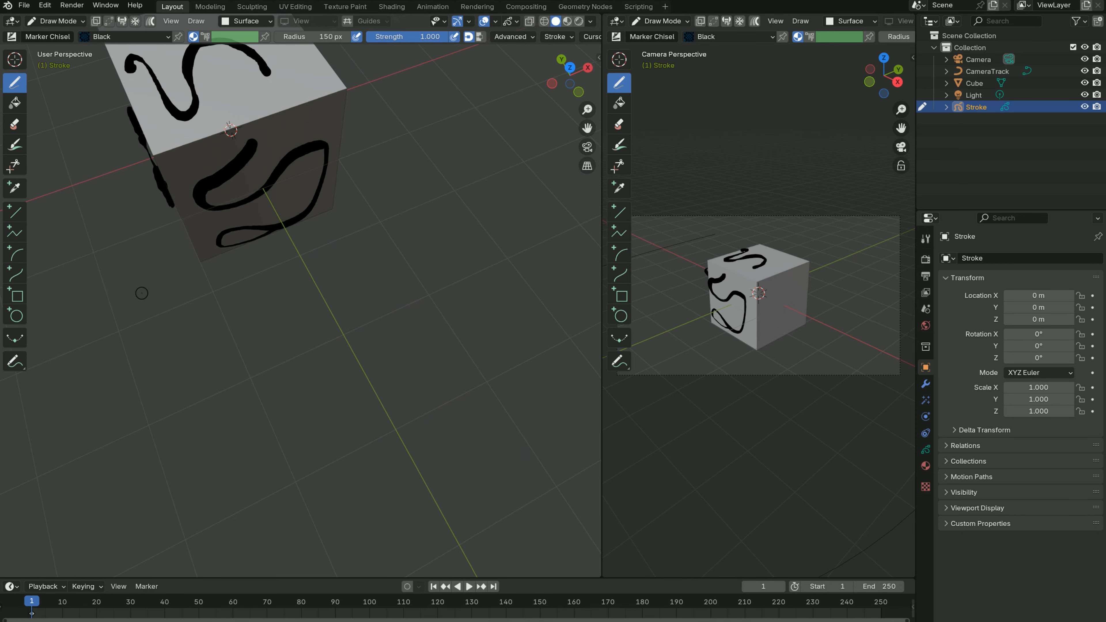
- Draw a curly freehand stroke by the cube's face on the positive X side, and finish in top view
key("KP_7")
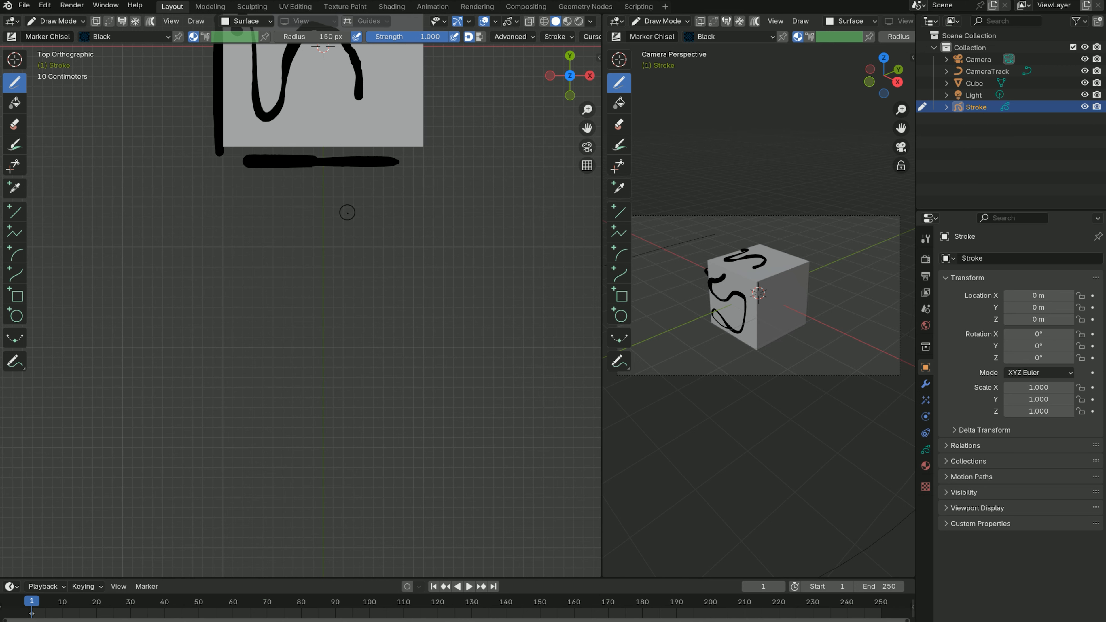
middle_click_drag(348, 208, 348, 395, "shift")
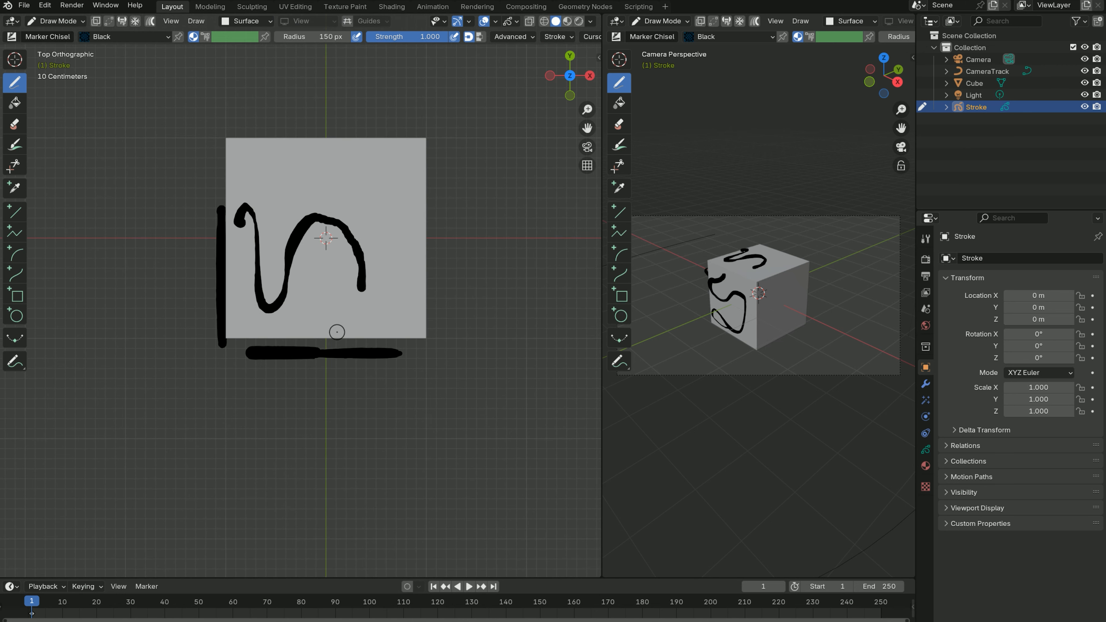
scroll(337, 332, "down", 5)
scroll(396, 417, "down", 1)
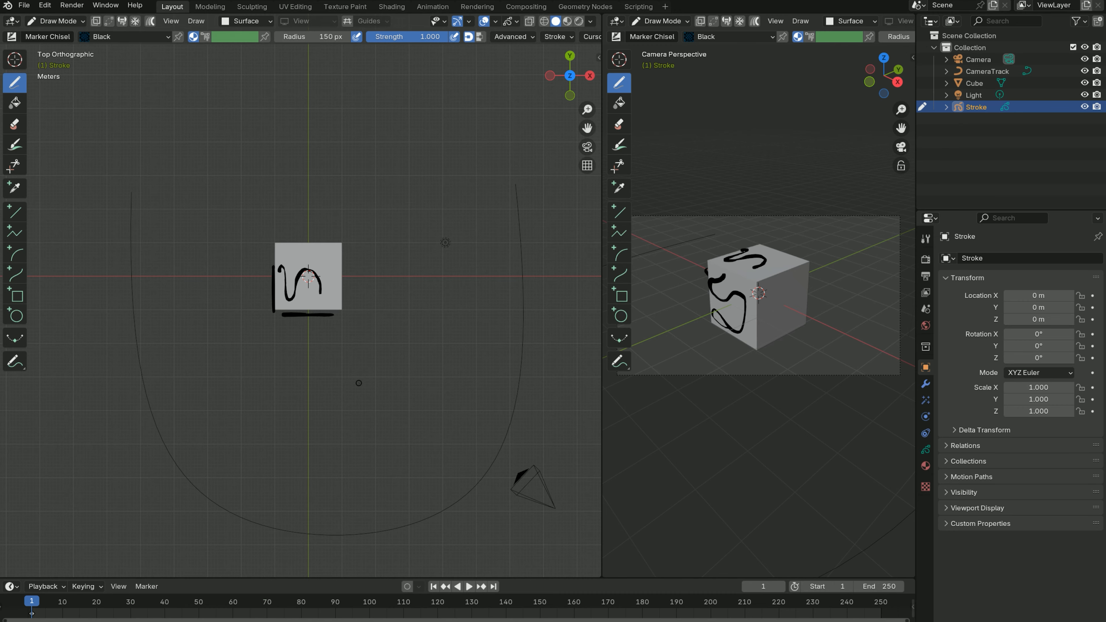
mouse_move(357, 385)
middle_mouse_down()
mouse_move(351, 370)
mouse_move(383, 331)
mouse_move(370, 312)
middle_mouse_up()
mouse_move(334, 300)
left_mouse_down()
mouse_move(323, 327)
mouse_move(337, 339)
mouse_move(346, 309)
left_mouse_up()
mouse_move(346, 310)
middle_mouse_down()
mouse_move(375, 335)
mouse_move(331, 344)
middle_mouse_up()
key("KP_7")
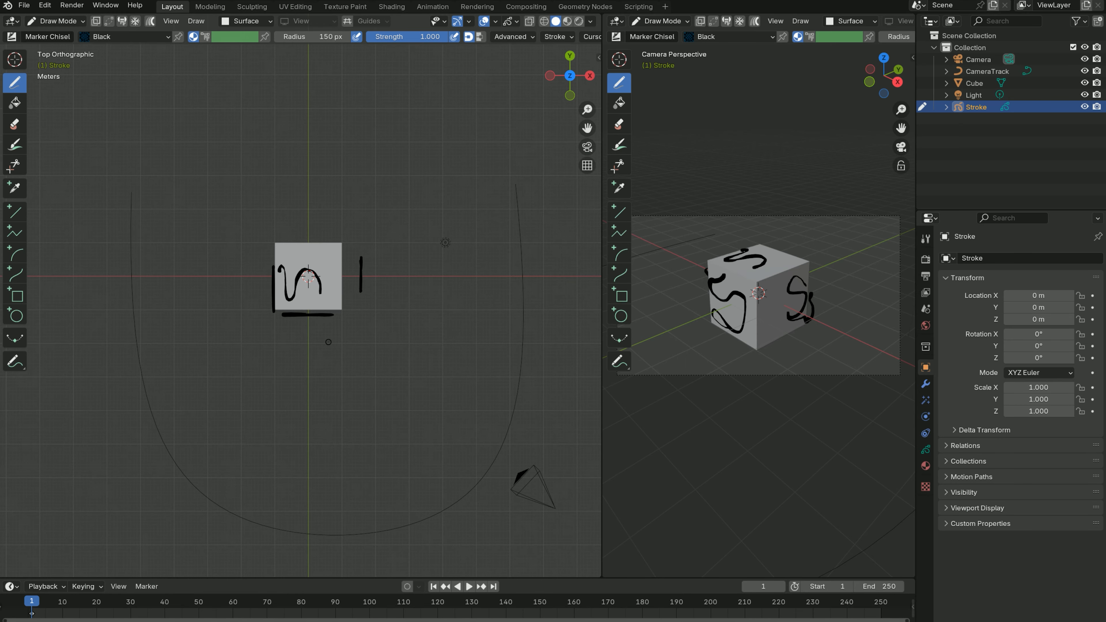
- Return to Object Mode and add a Follow Path constraint to the Camera
left_click(49, 21)
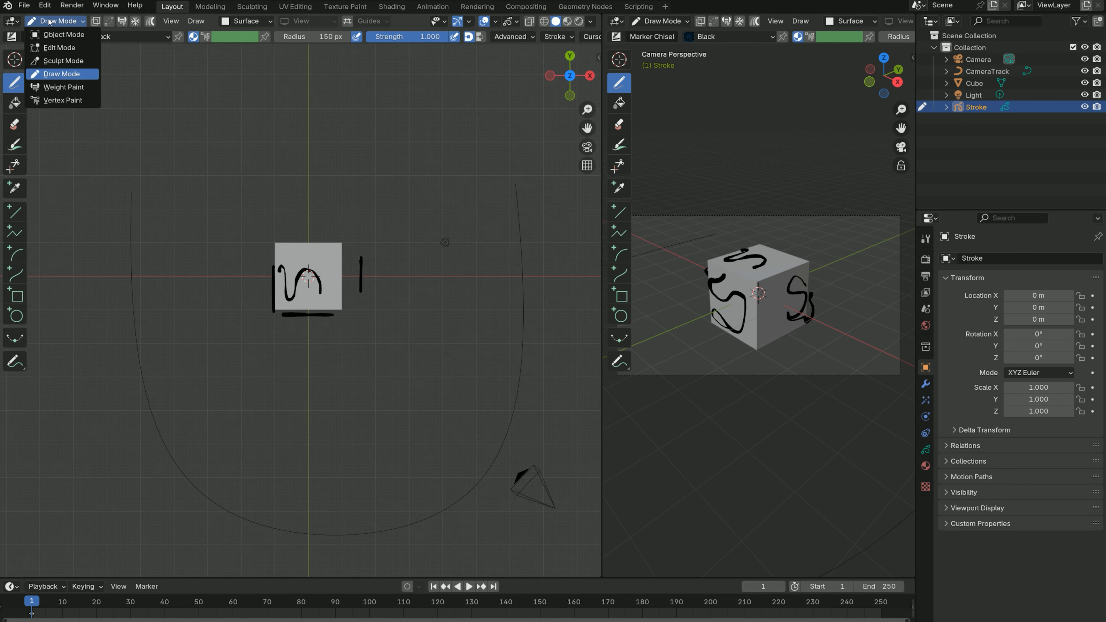
left_click(51, 35)
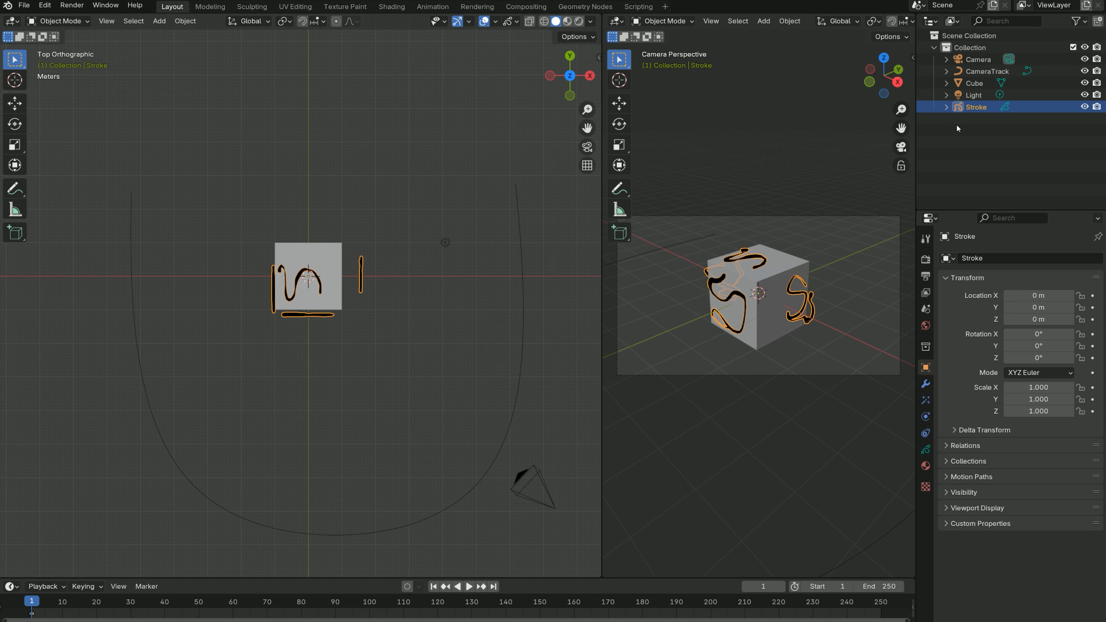
left_click(977, 59)
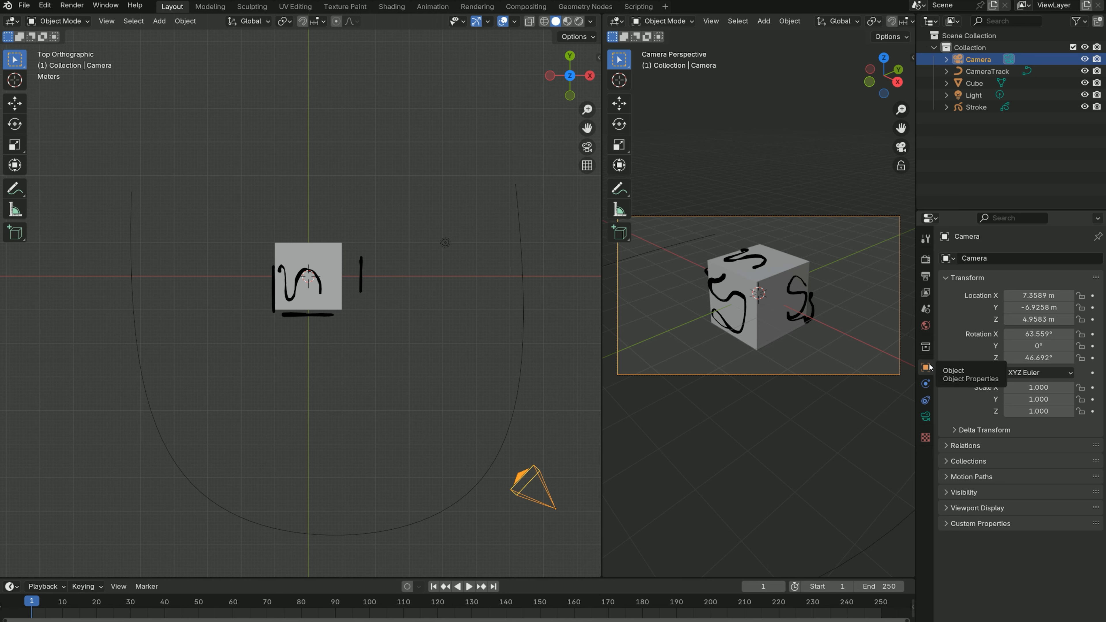
left_click(926, 401)
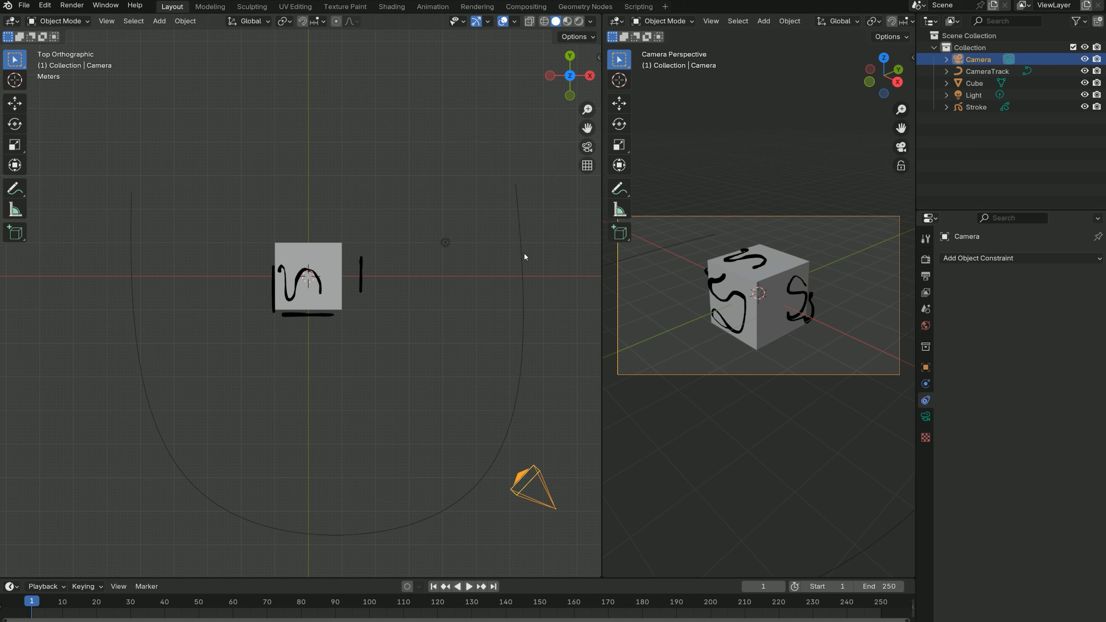
left_click(1001, 260)
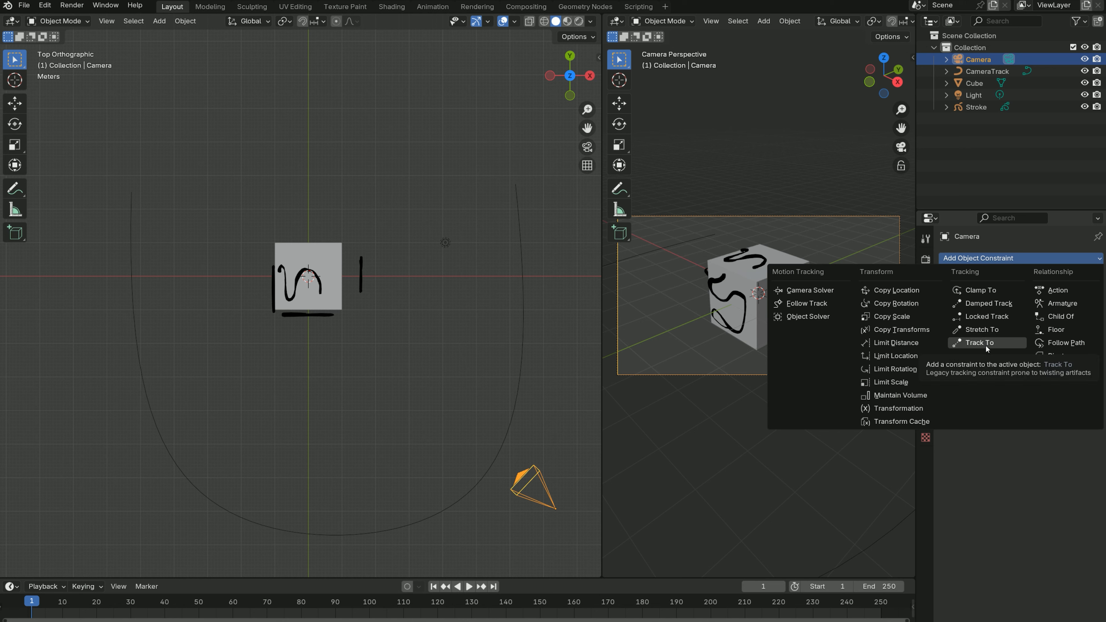
left_click(1056, 346)
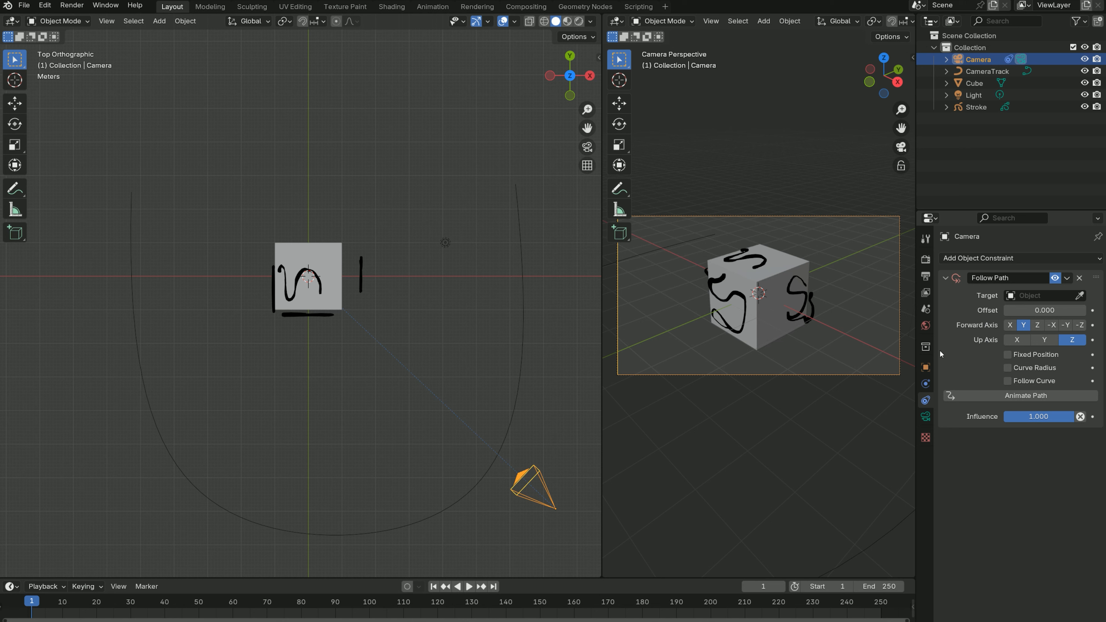
- Set CameraTrack as the target of the Camera's Follow Path constraint
left_click(972, 72)
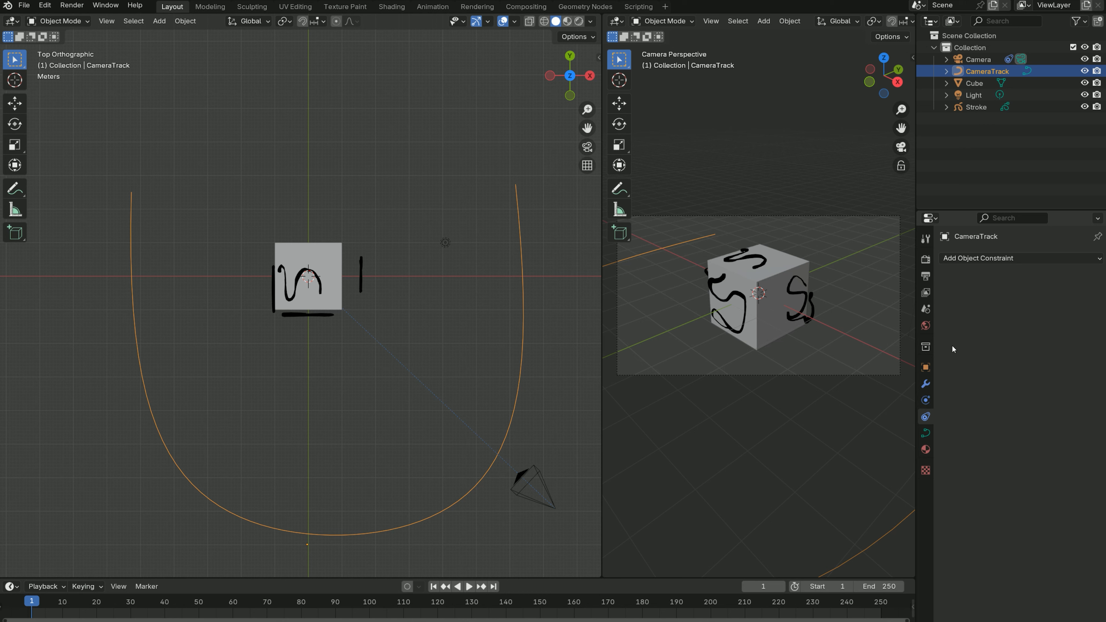
left_click(972, 61)
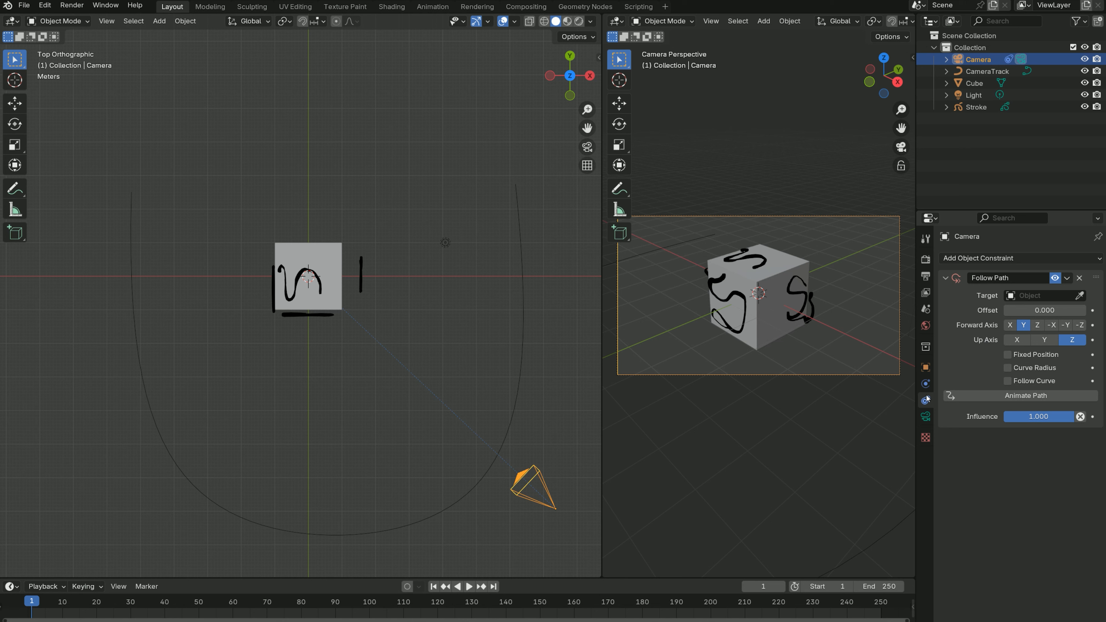
left_click(1080, 296)
left_click(978, 68)
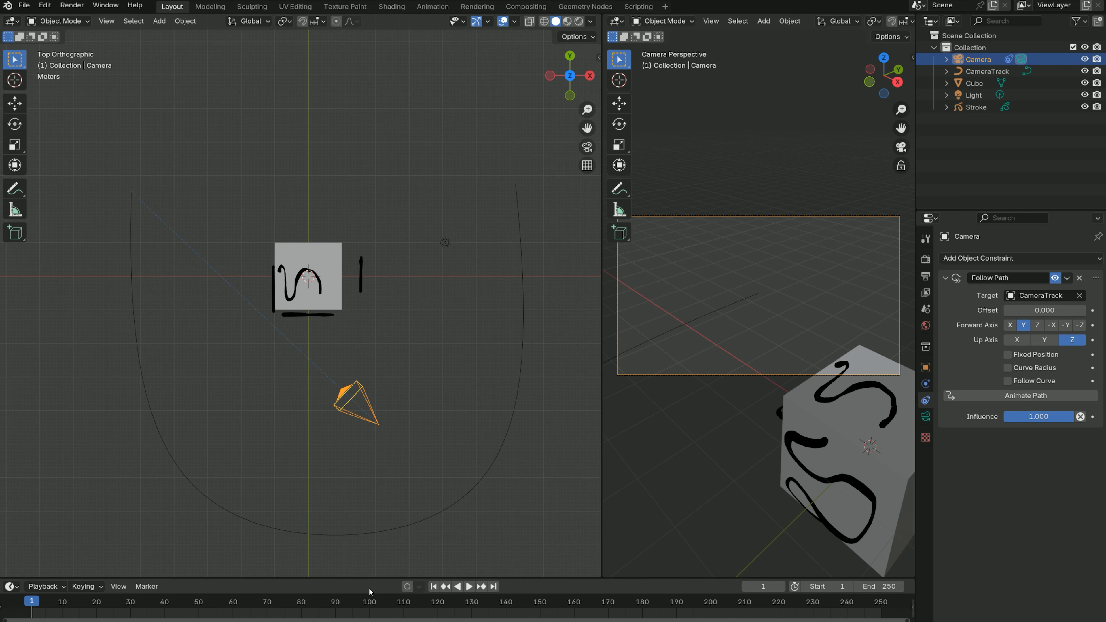
- Enlarge the timeline area, briefly test the playback, and return to frame 1
left_click_drag(457, 579, 455, 528)
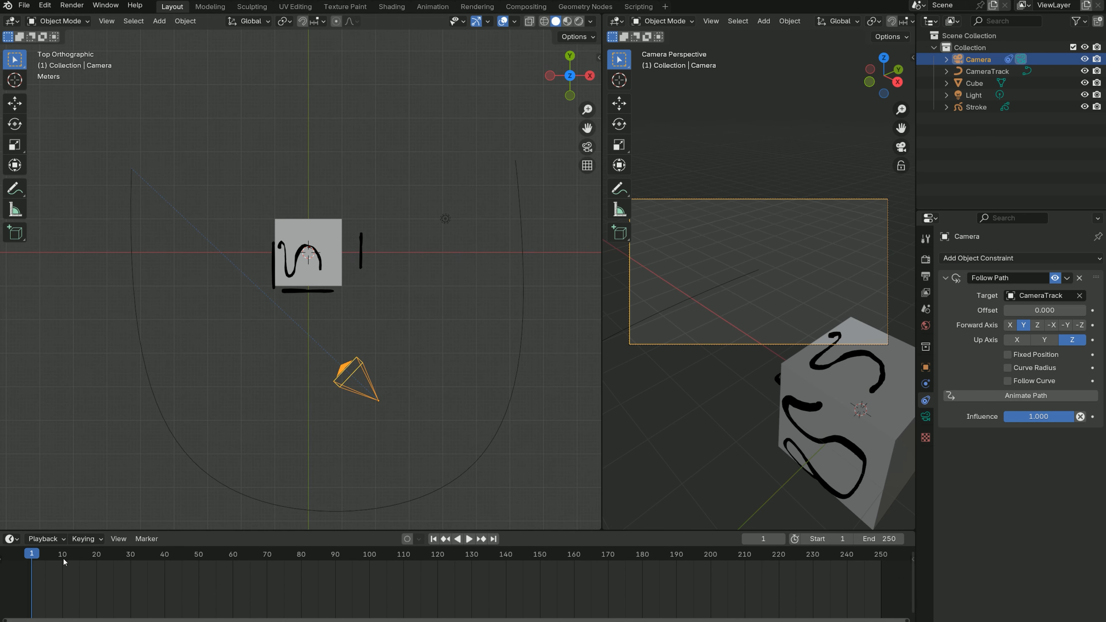
key("space")
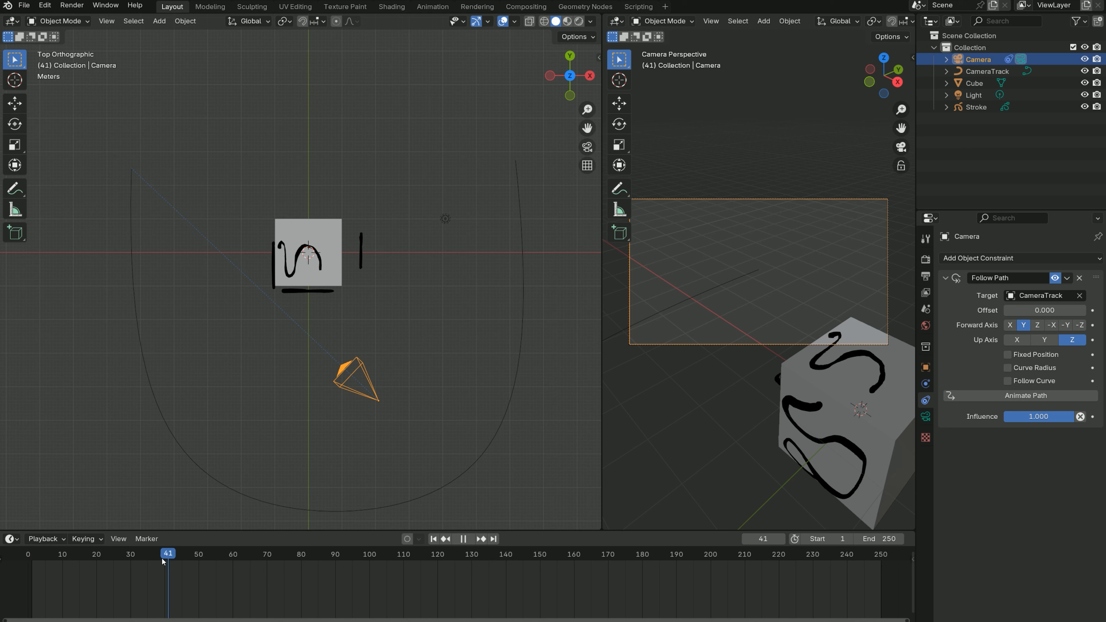
key("space")
left_click_drag(163, 557, 263, 543)
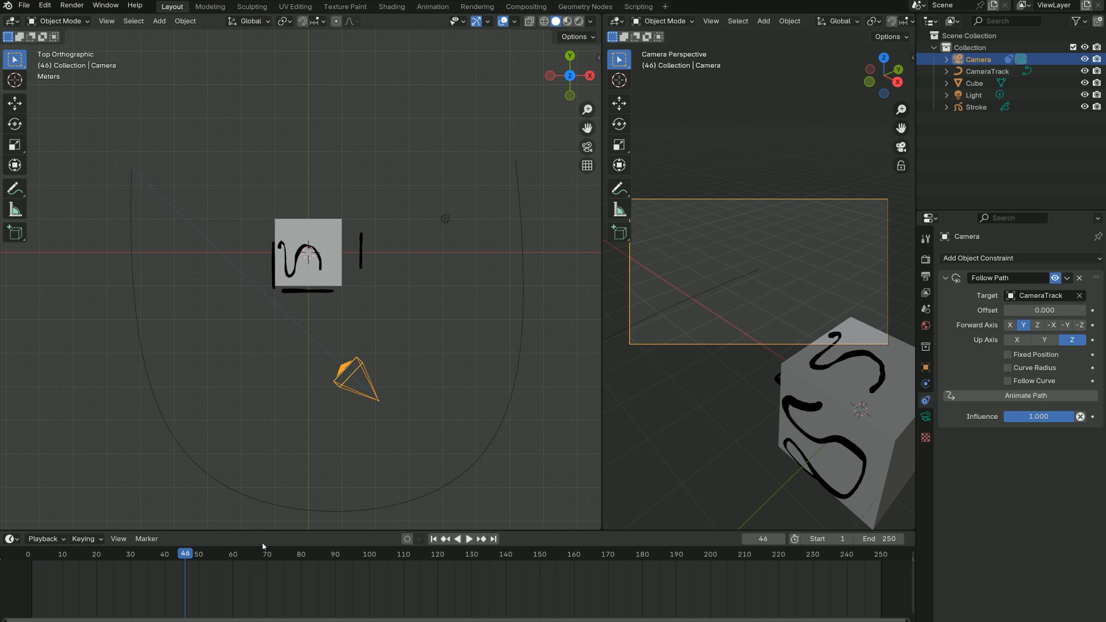
left_click(433, 539)
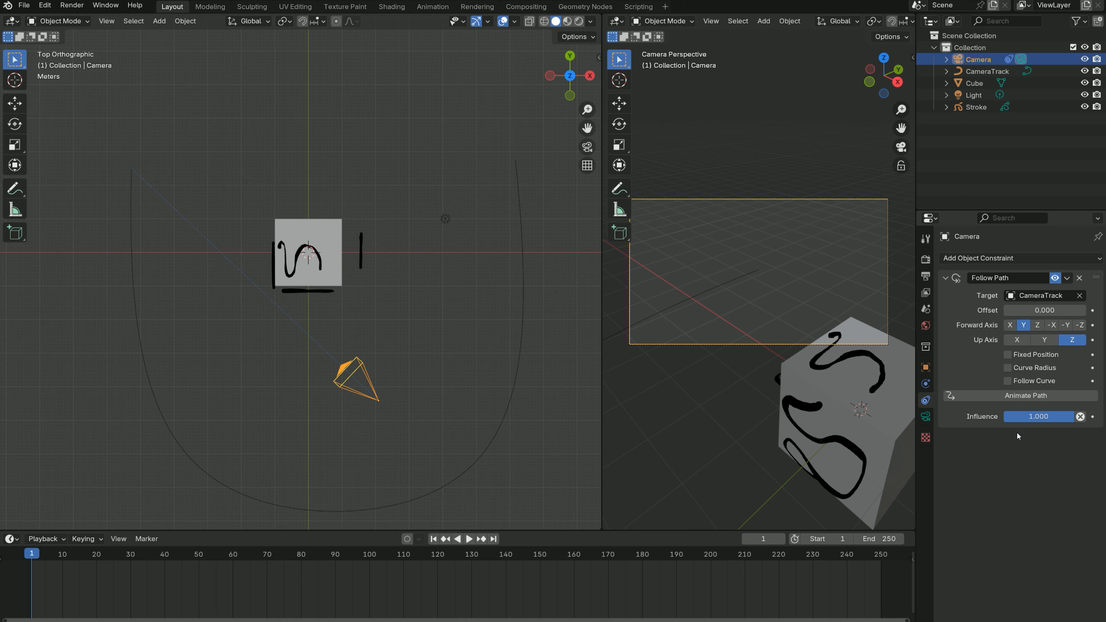
- Try a Follow Path offset of -51.1 on the Camera and reset the offset to 0
left_click_drag(1044, 310, 942, 310)
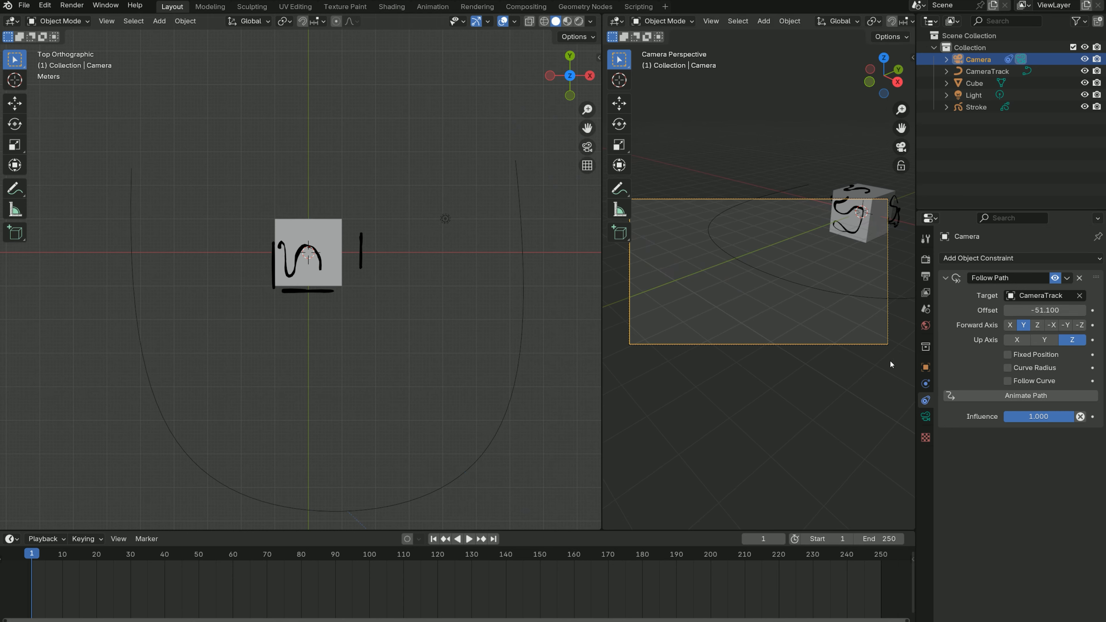
left_click(433, 540)
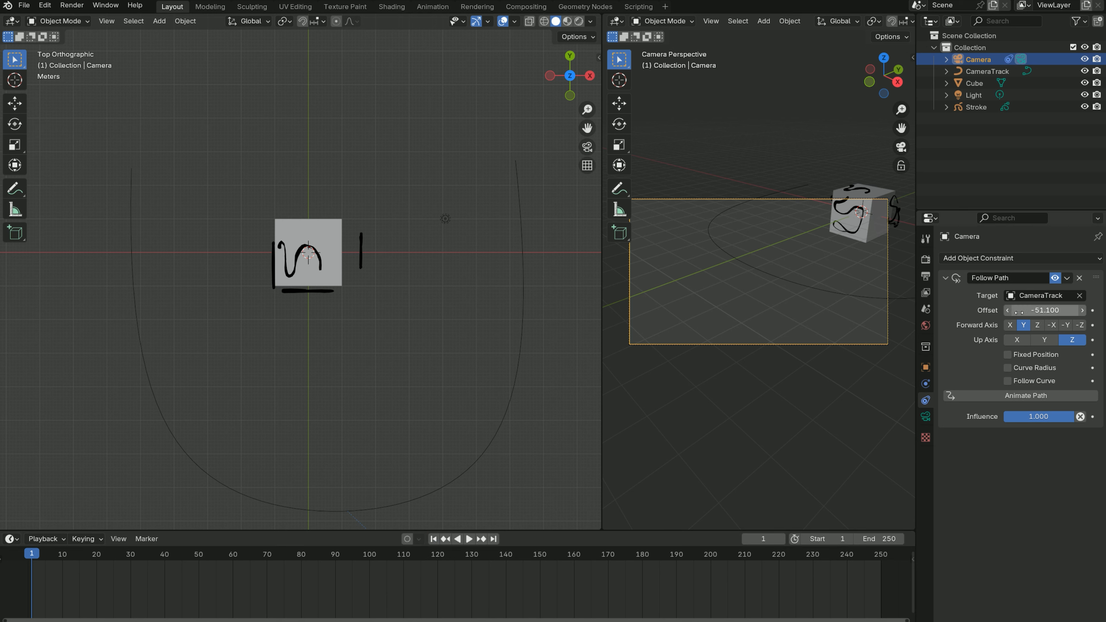
left_click(1036, 310)
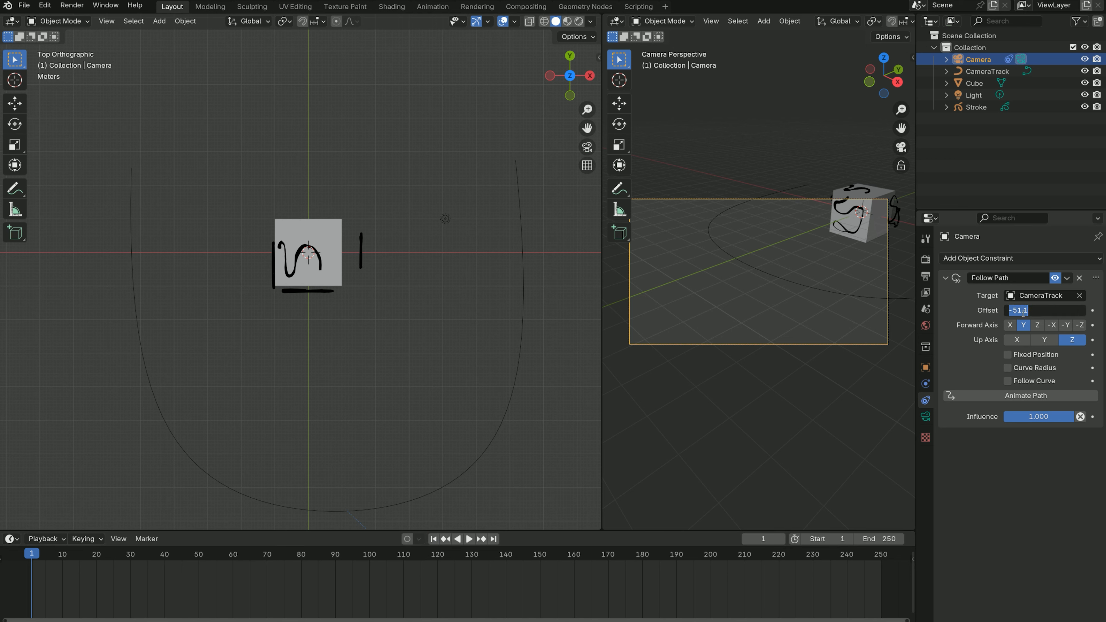
type("0")
key("Return")
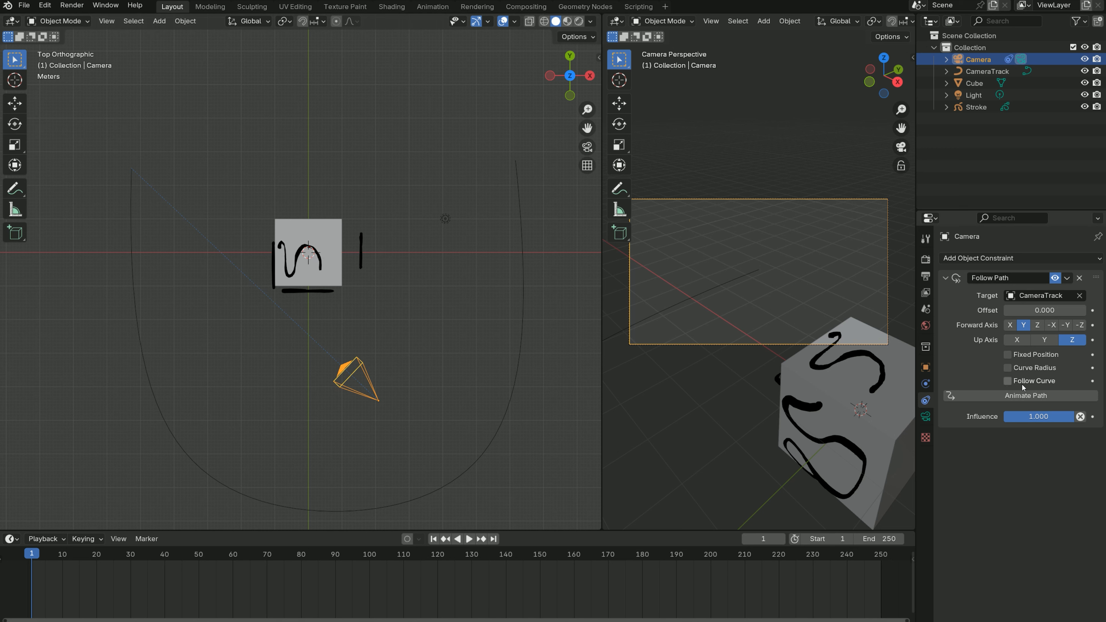
- Set the Camera's X, Y and Z location to 0 m so it sits at the start of the track
left_click(925, 367)
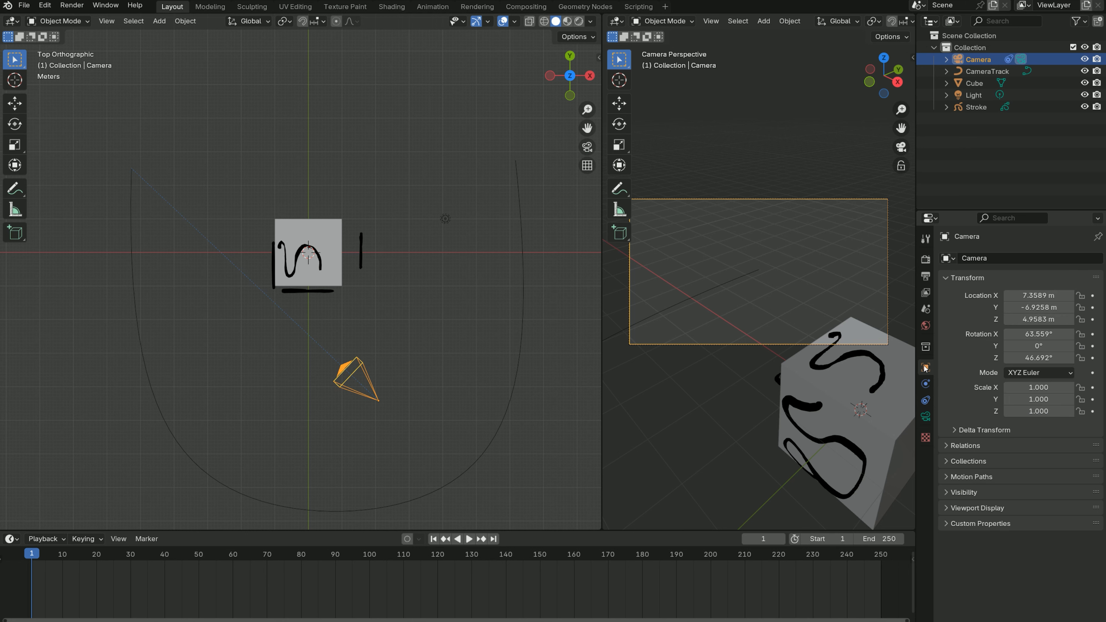
left_click(1029, 295)
type("0")
key("Return")
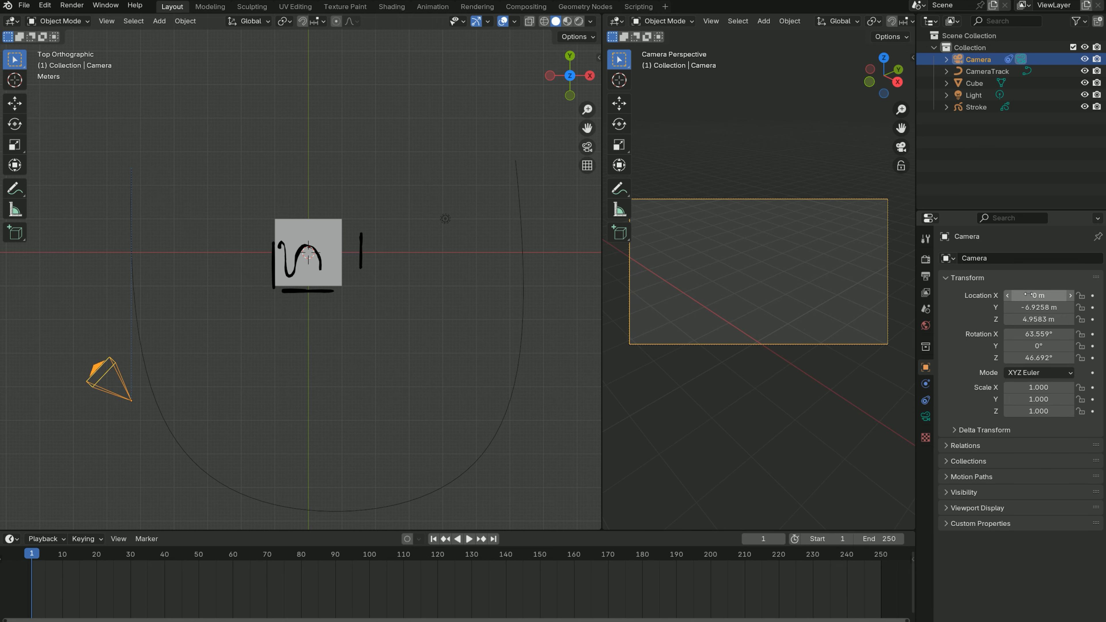
left_click(1044, 308)
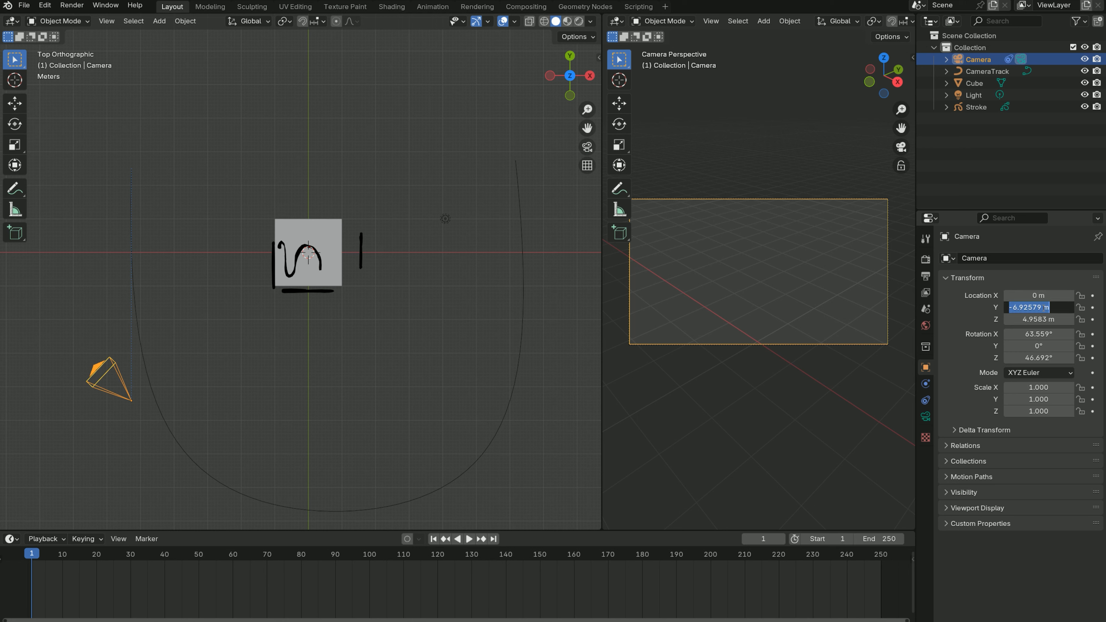
type("0")
key("Return")
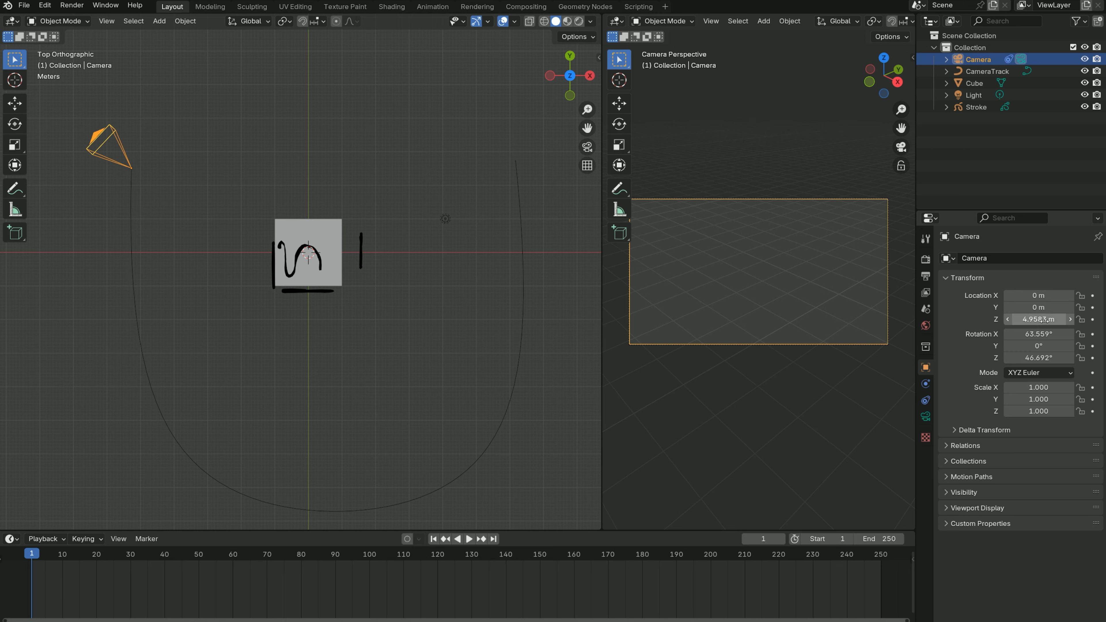
left_click(1045, 320)
type("0")
key("Return")
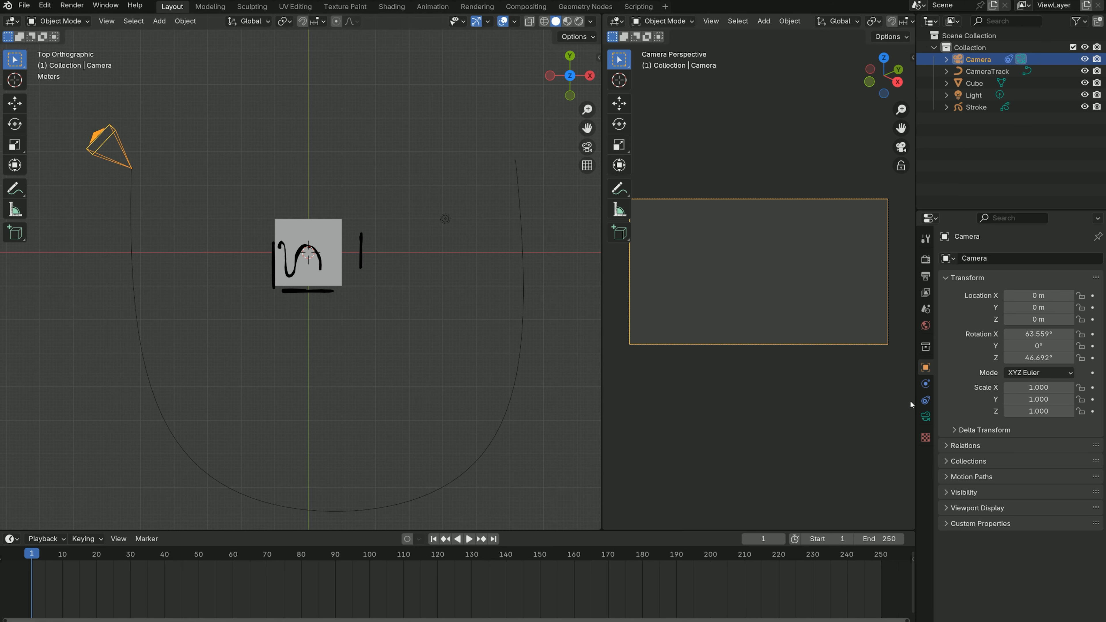
- Try Follow Path offsets of -74.9 and -71.1 on the Camera and reset the offset to 0
left_click(926, 401)
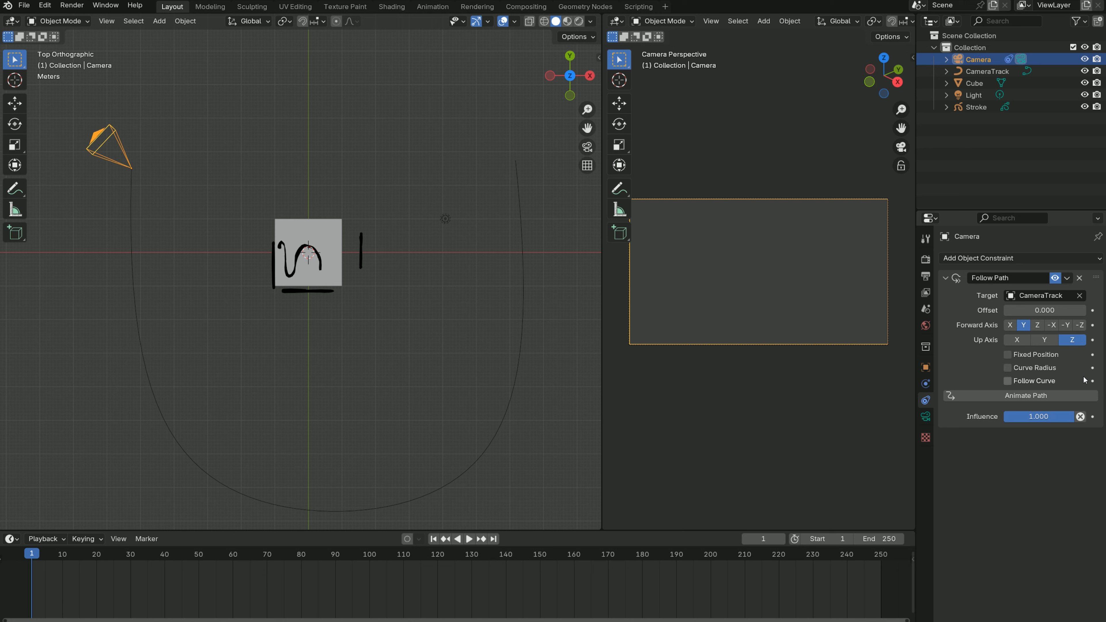
left_click(926, 367)
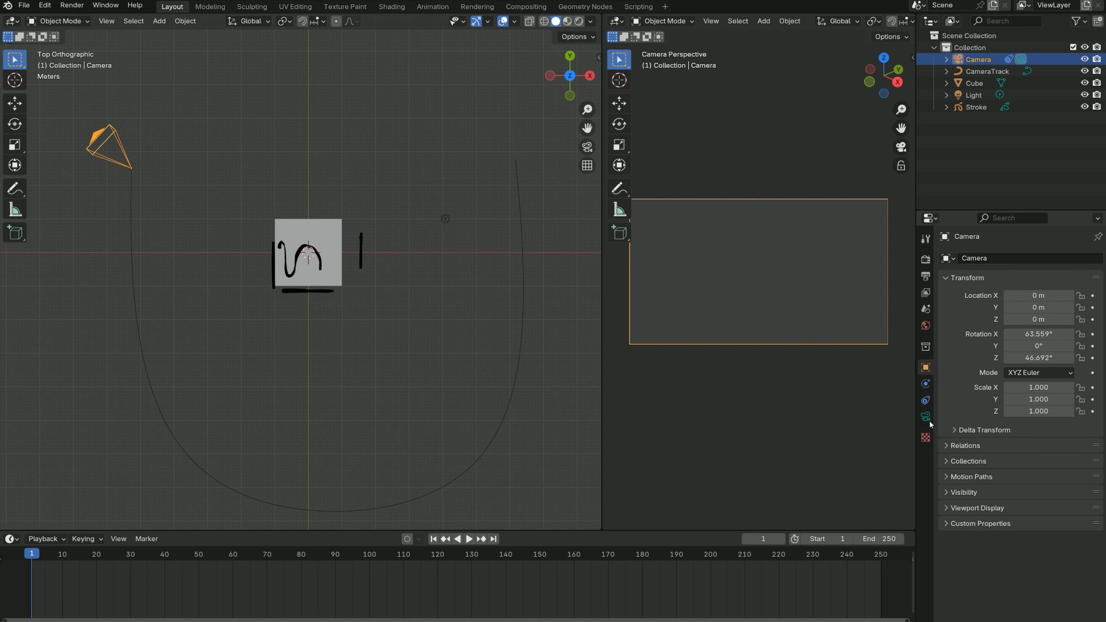
left_click(926, 400)
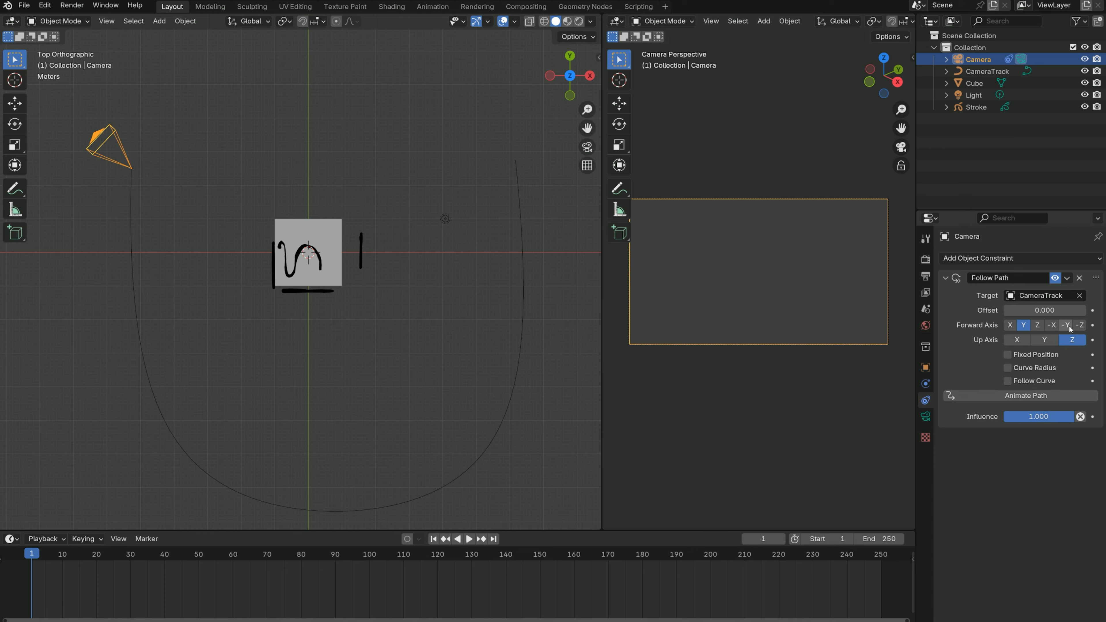
mouse_move(1044, 311)
left_mouse_down()
mouse_move(958, 310)
mouse_move(981, 310)
left_mouse_up()
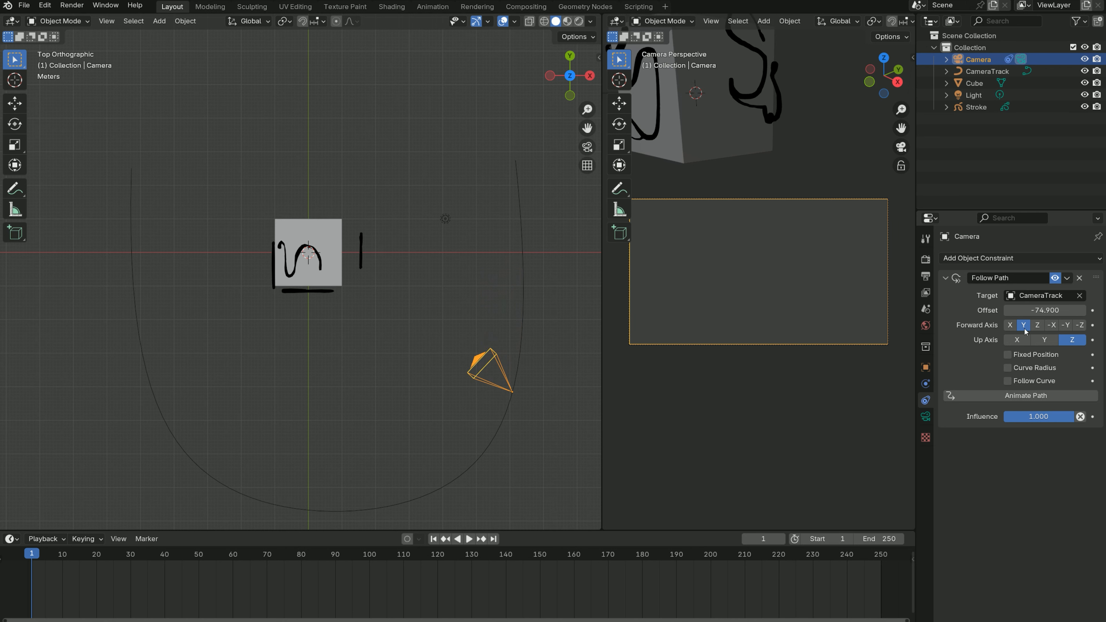
mouse_move(1054, 310)
left_mouse_down()
mouse_move(1041, 310)
mouse_move(1082, 310)
mouse_move(1047, 310)
mouse_move(1057, 310)
left_mouse_up()
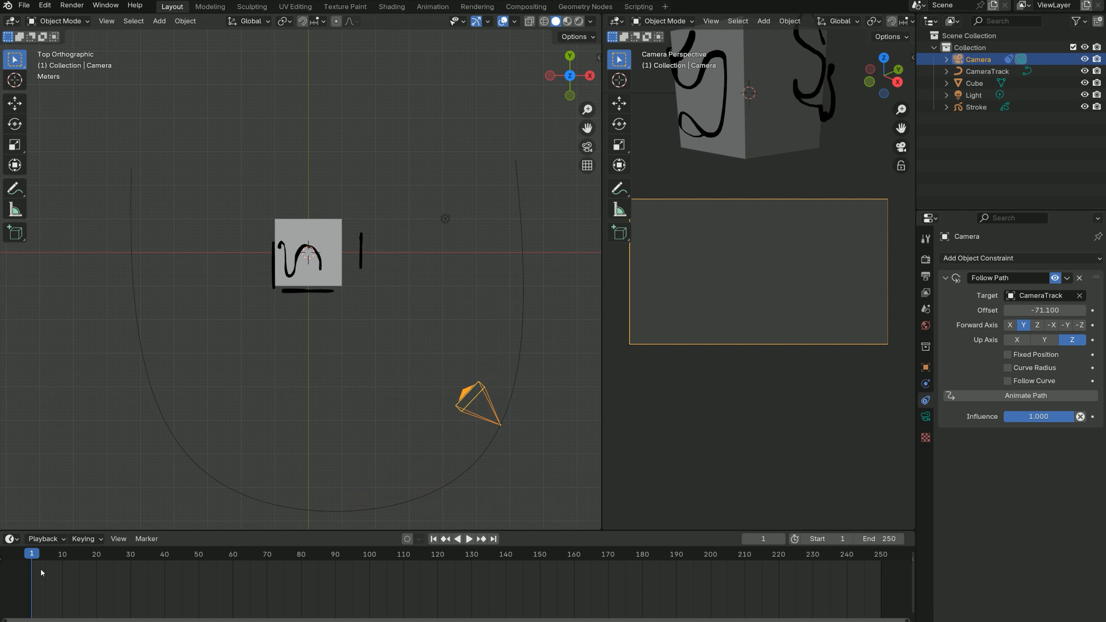
left_click(1044, 310)
type("0")
key("Return")
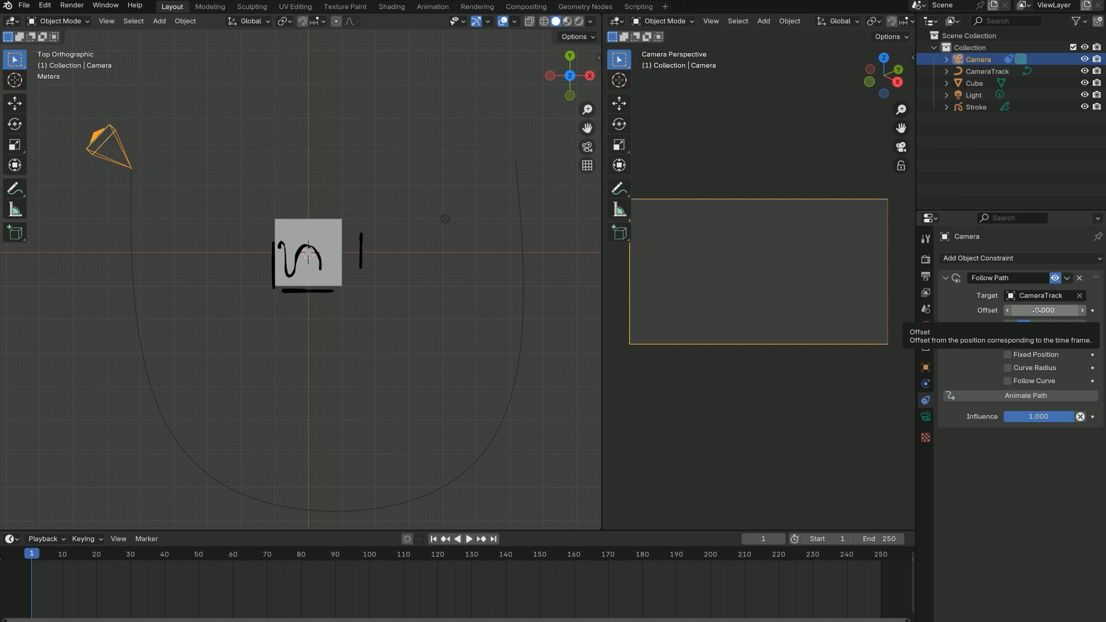
- Keyframe the Camera's Follow Path offset at 0 on frame 1 and at -99.2 on frame 250
key("i")
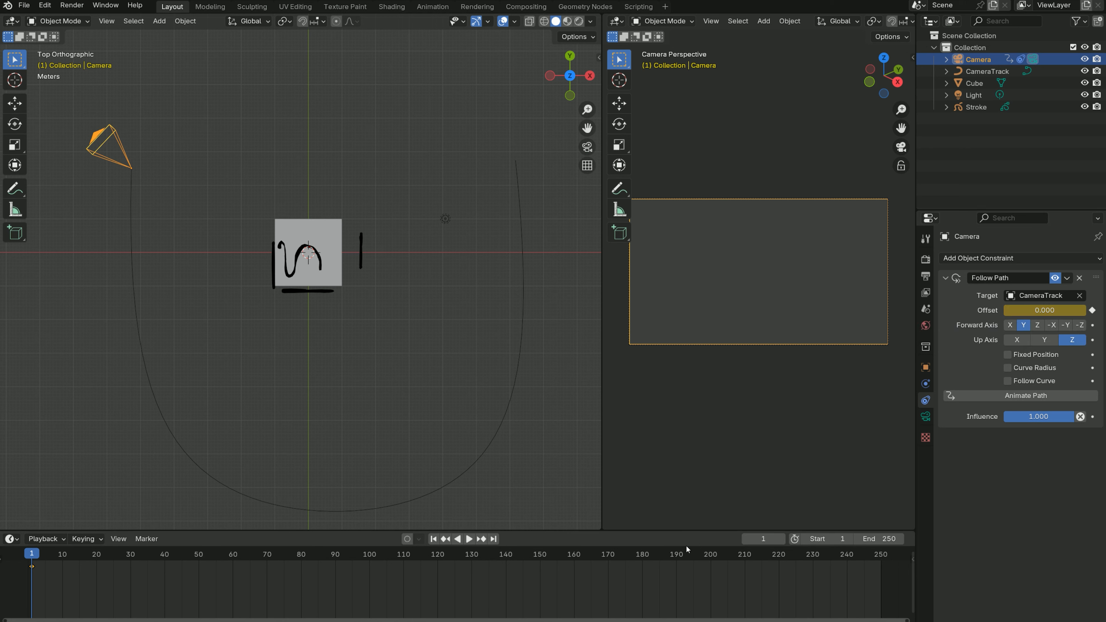
left_click_drag(404, 559, 879, 559)
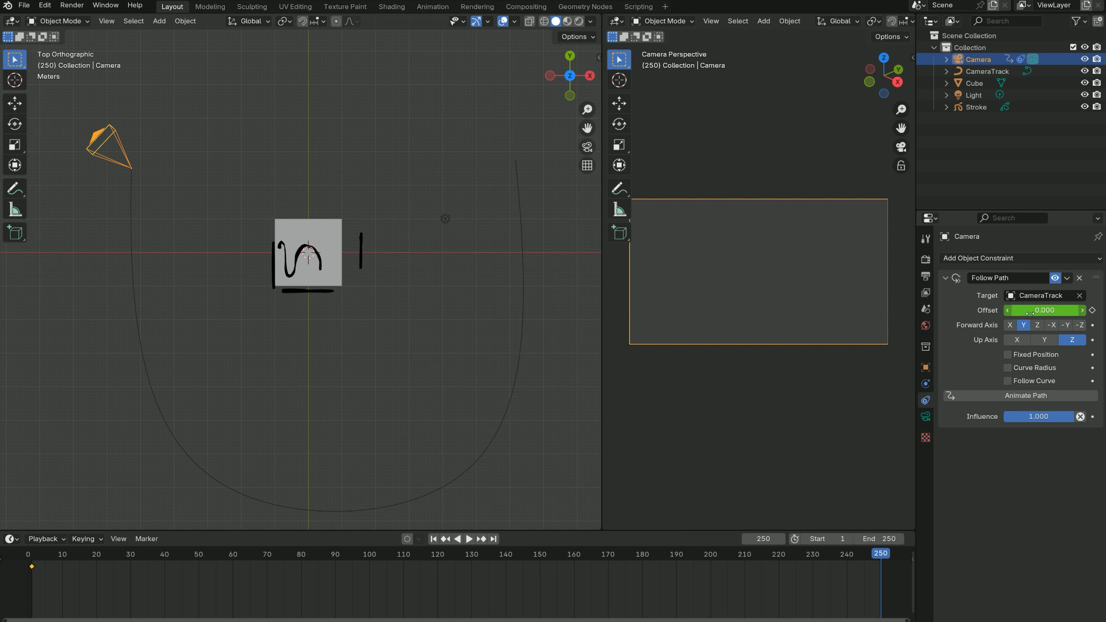
left_click_drag(1027, 309, 966, 310)
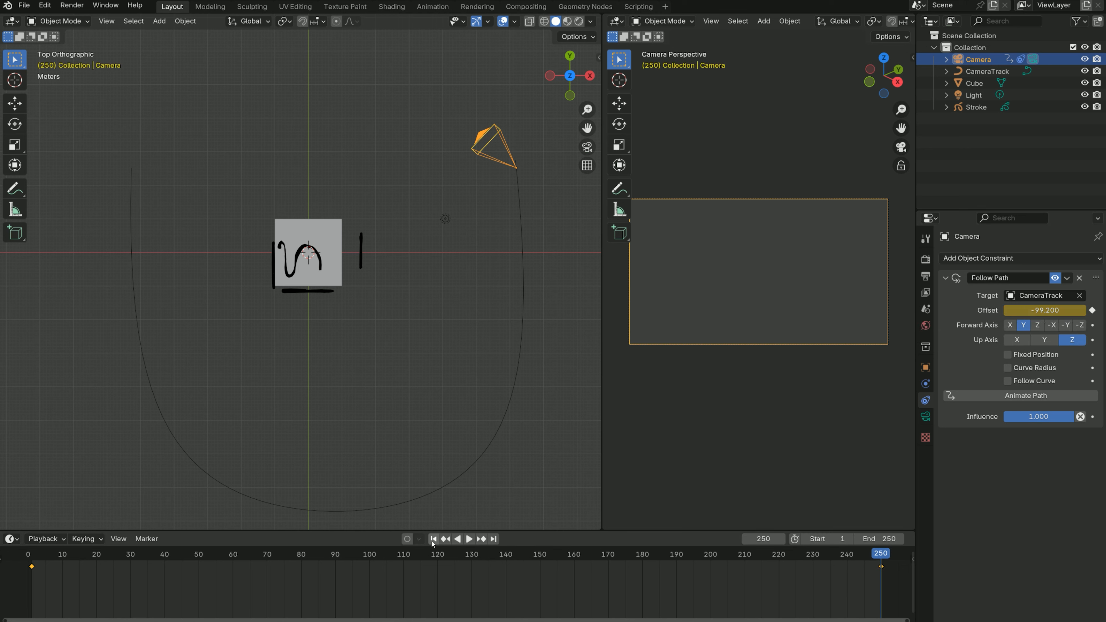
- Play the camera animation from the first frame to check its movement along the track, and return to frame 1
left_click(432, 540)
left_click(467, 539)
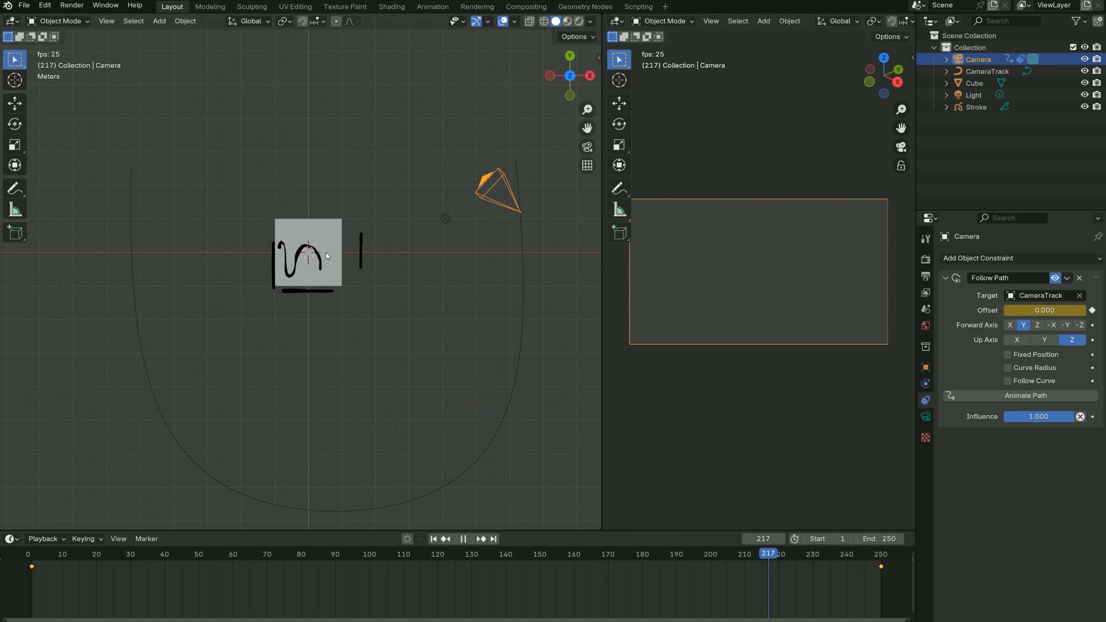
left_click(434, 539)
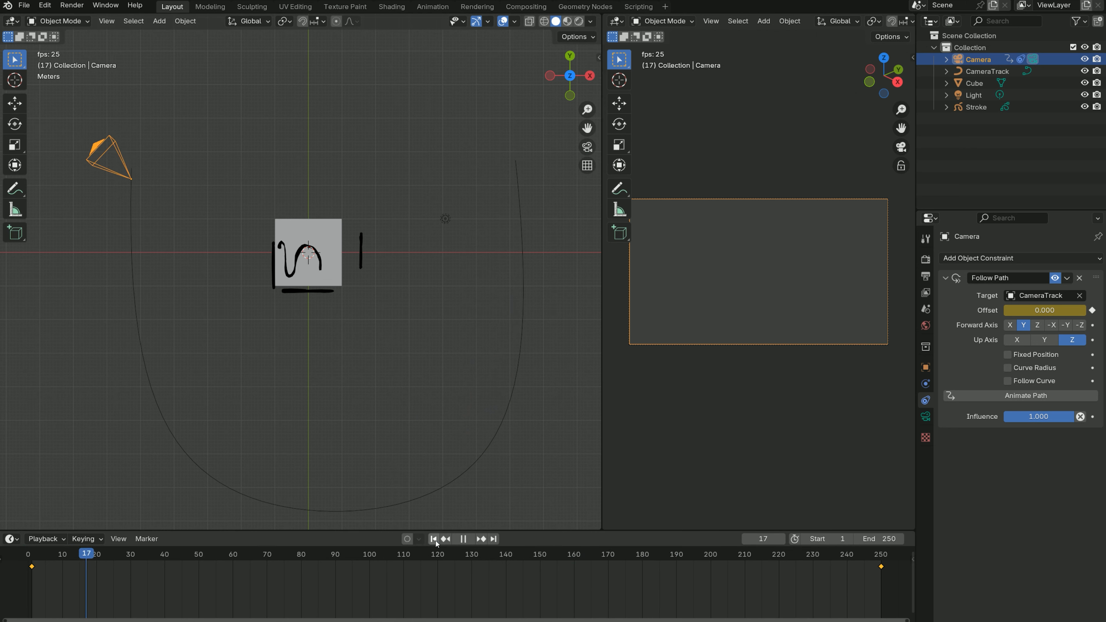
left_click(463, 540)
left_click(436, 540)
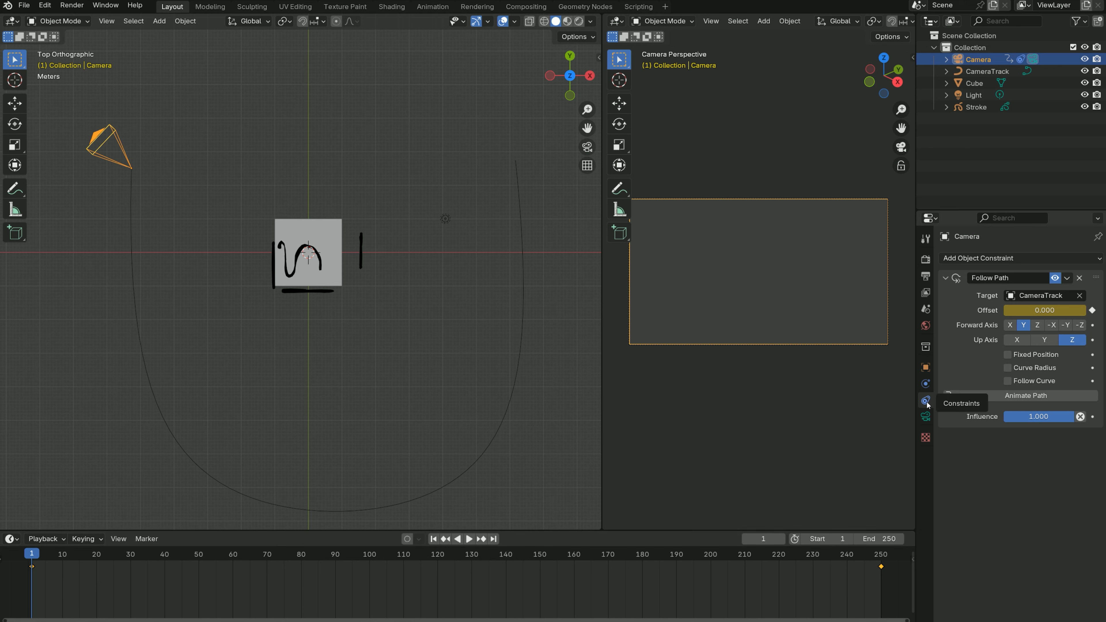
- Add a Track To constraint to the Camera with the Cube as its target
left_click(946, 278)
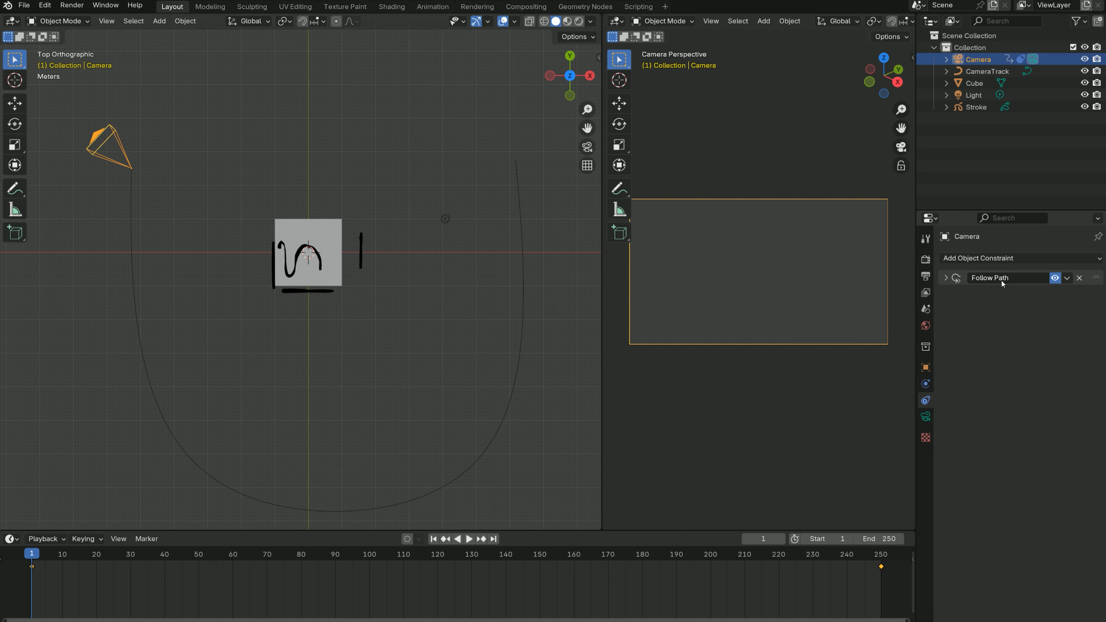
left_click(992, 258)
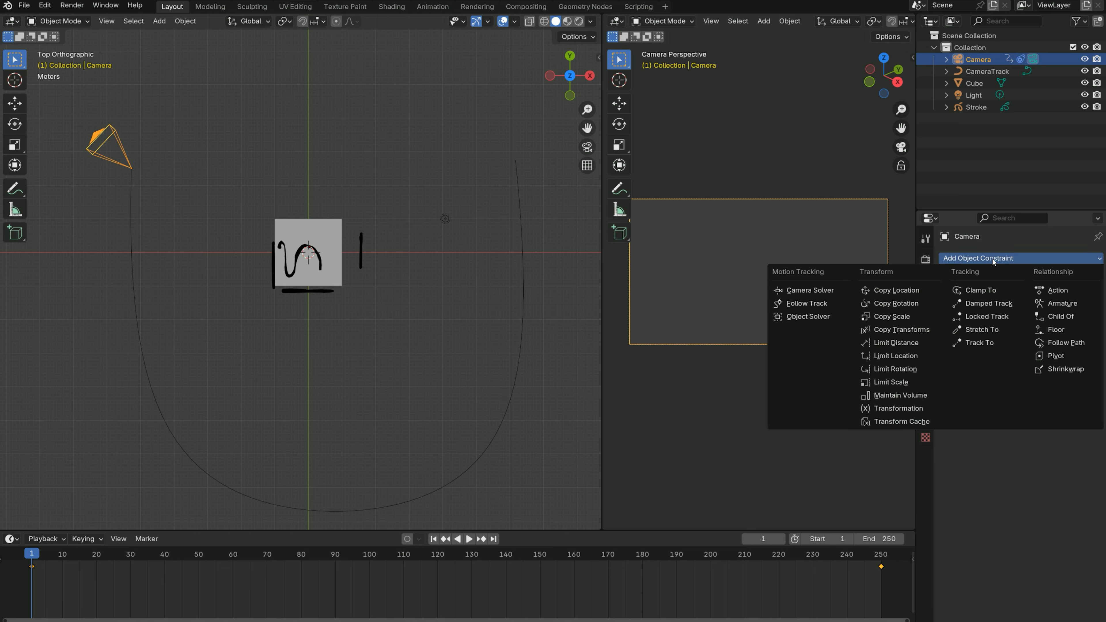
left_click(975, 343)
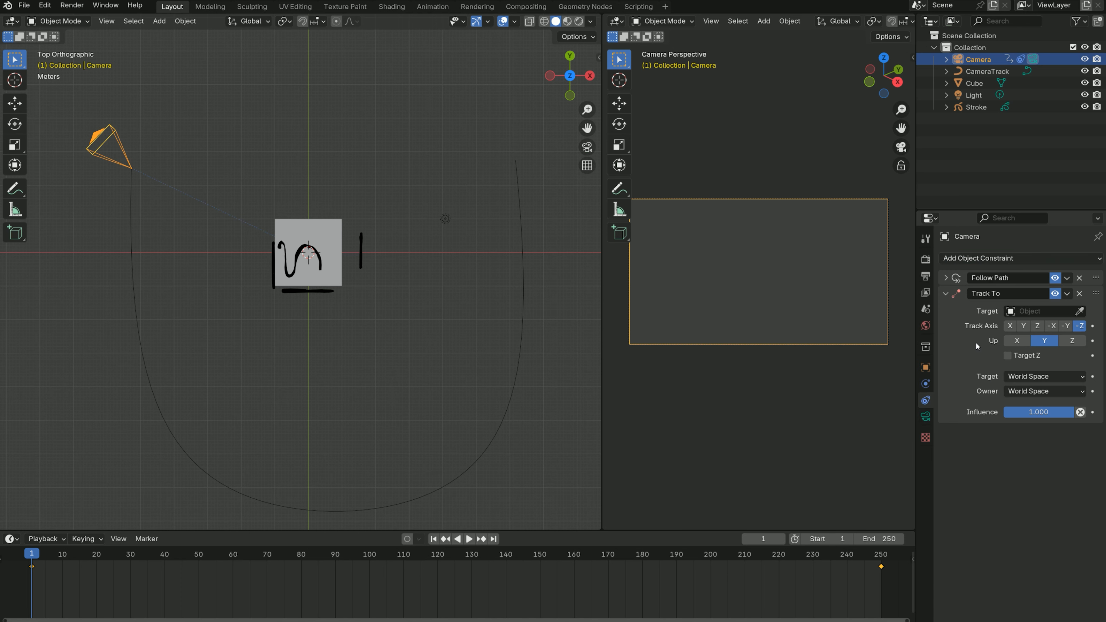
left_click(945, 293)
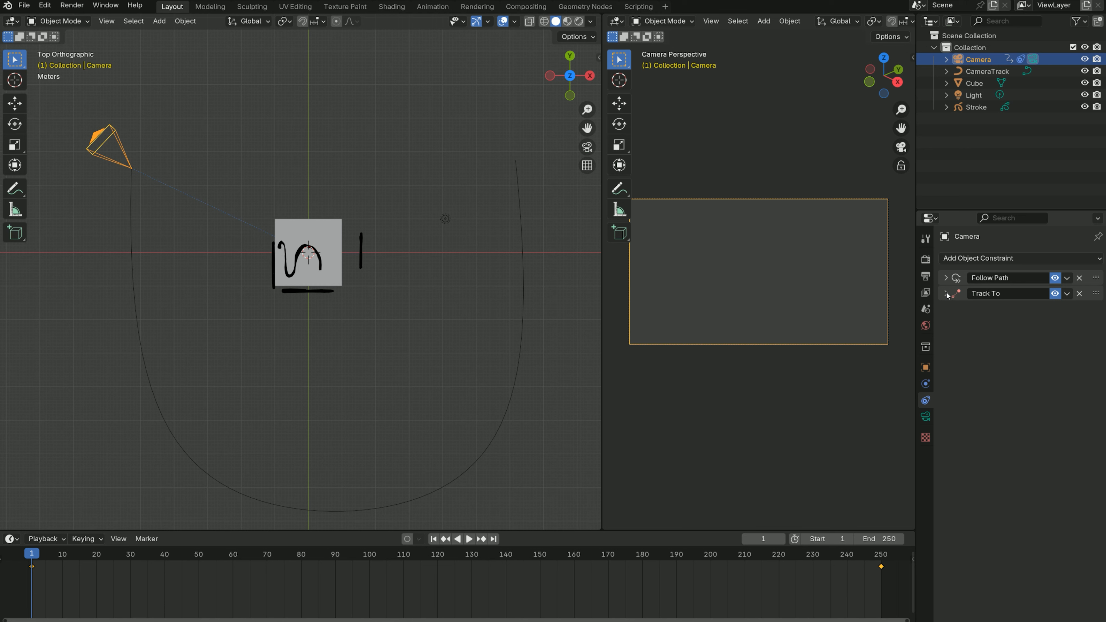
mouse_move(1095, 296)
left_mouse_down()
mouse_move(1095, 275)
mouse_move(1103, 305)
left_mouse_up()
left_click(946, 293)
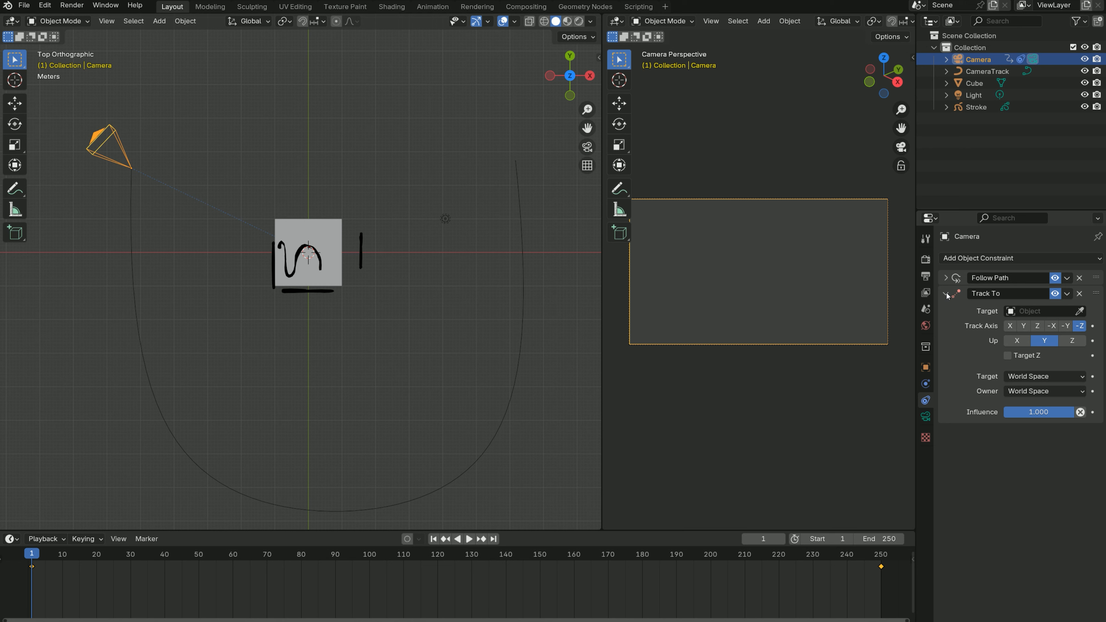
left_click(1080, 311)
left_click(330, 224)
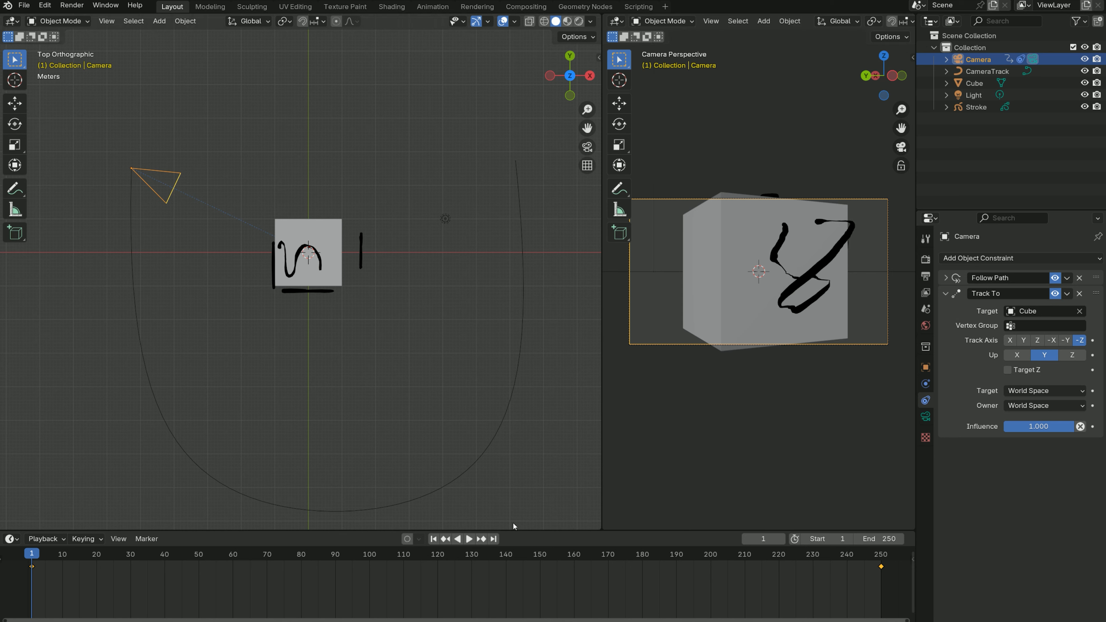
- With the animation playing, edit CameraTrack in top view and move both control points on its -X side farther from the cube
left_click(470, 539)
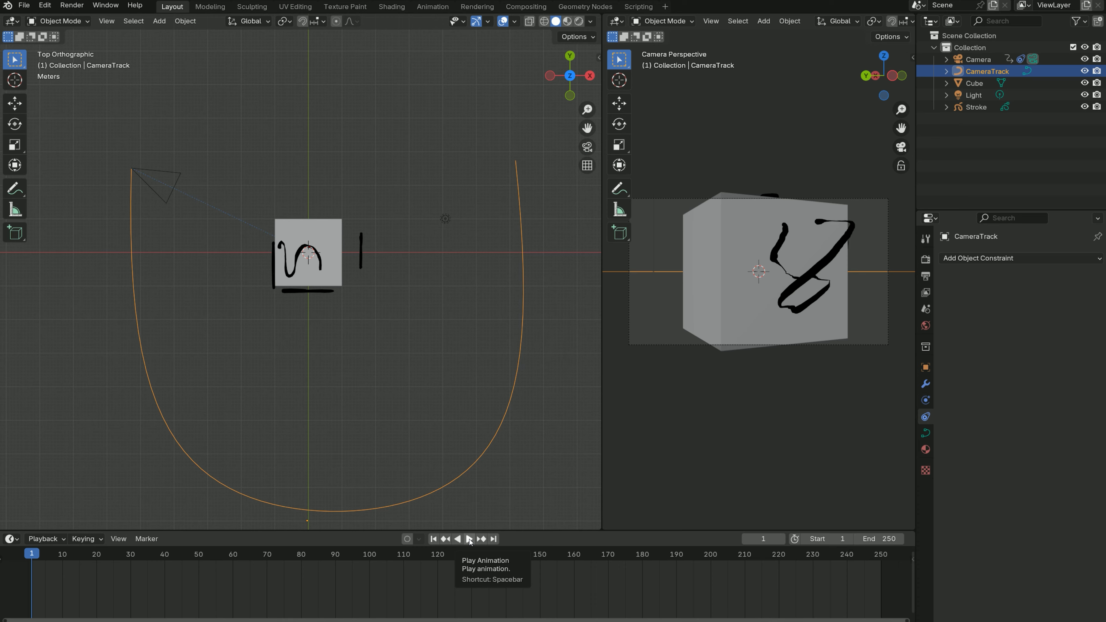
left_click(469, 539)
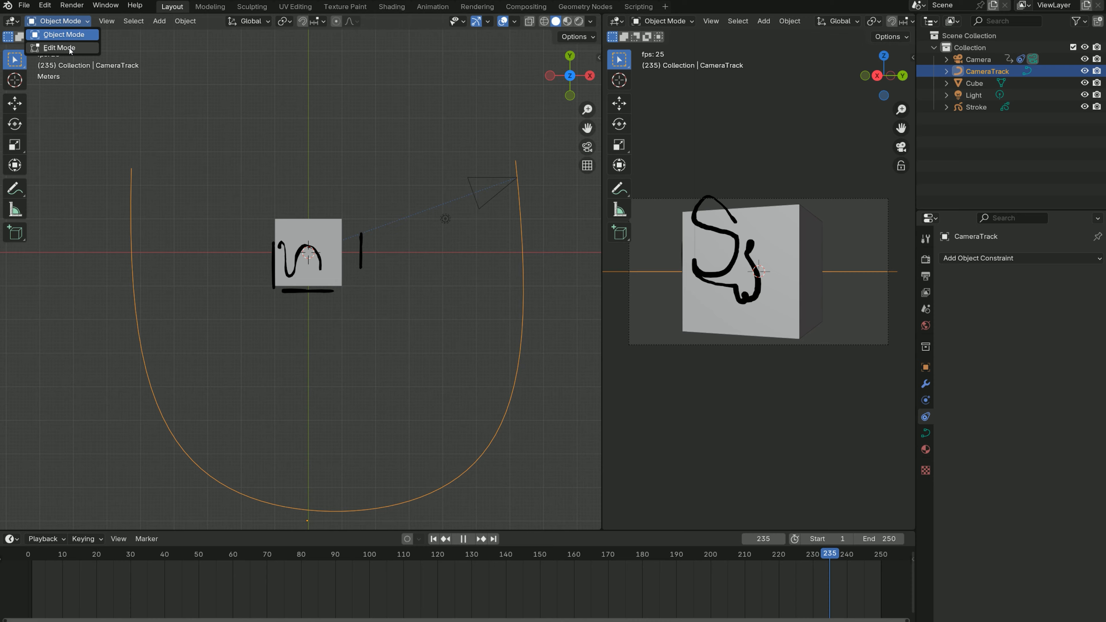
left_click(59, 47)
scroll(226, 401, "down", 2)
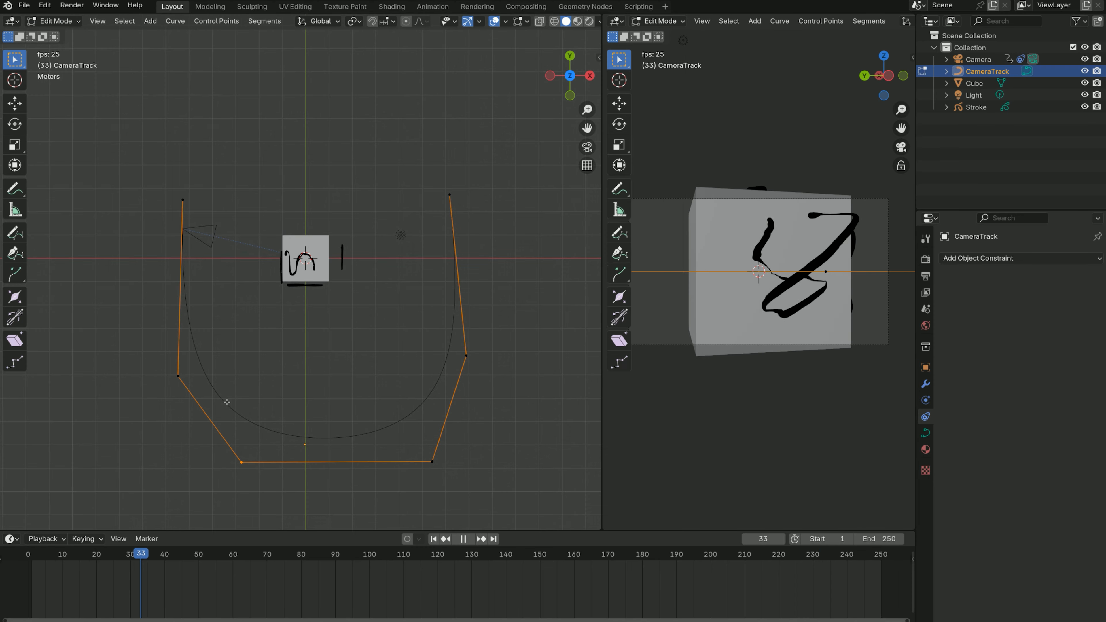
left_click(174, 372)
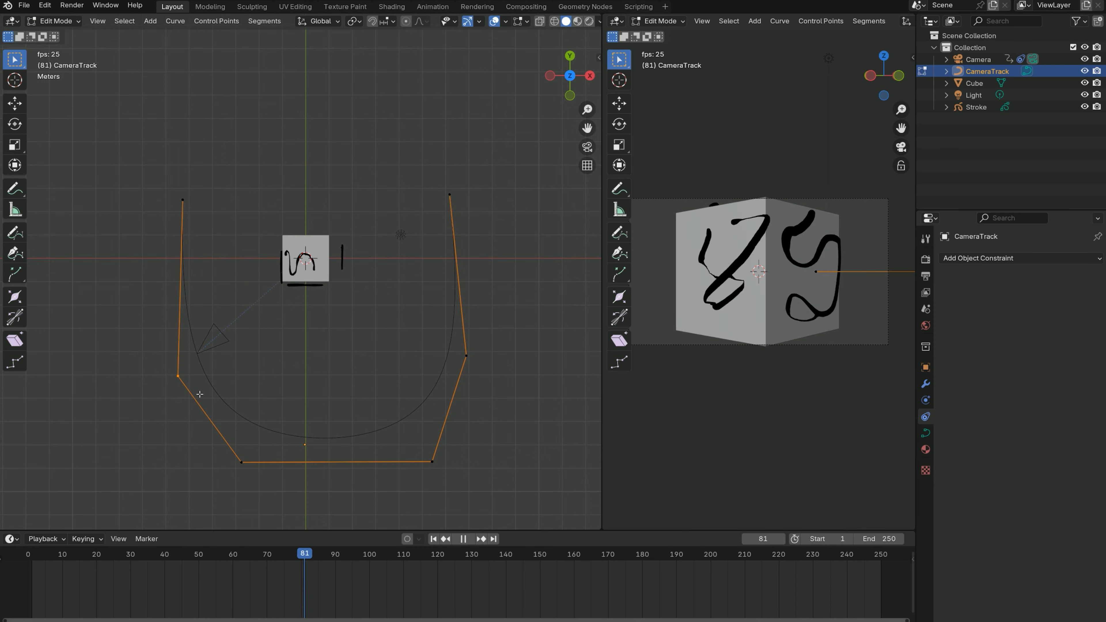
key("g")
left_click(144, 407)
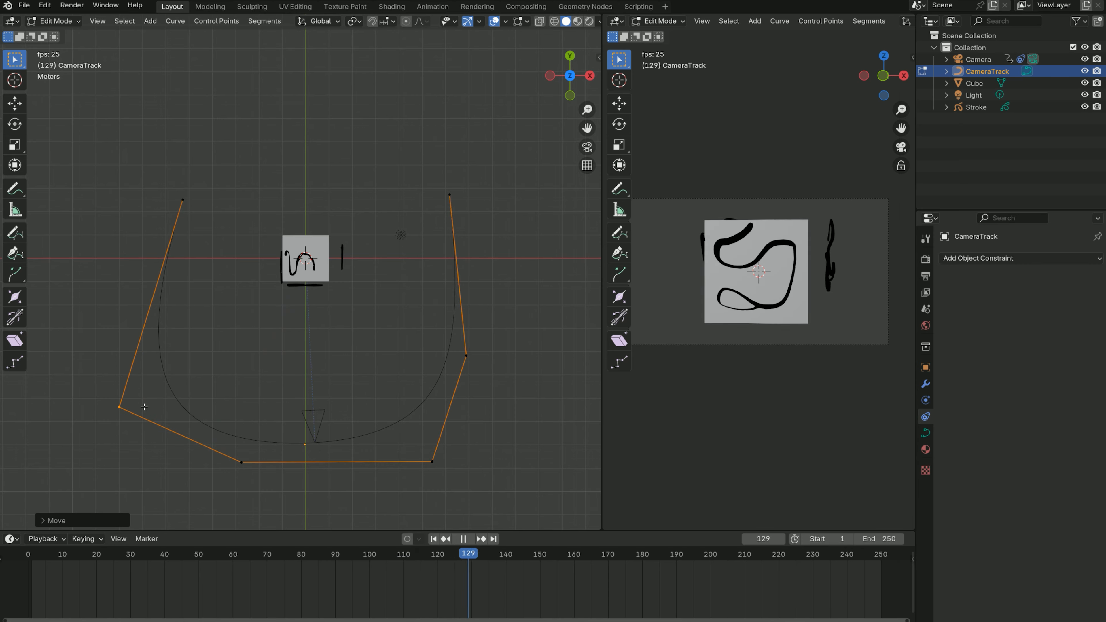
left_click(190, 216)
key("g")
left_click(135, 223)
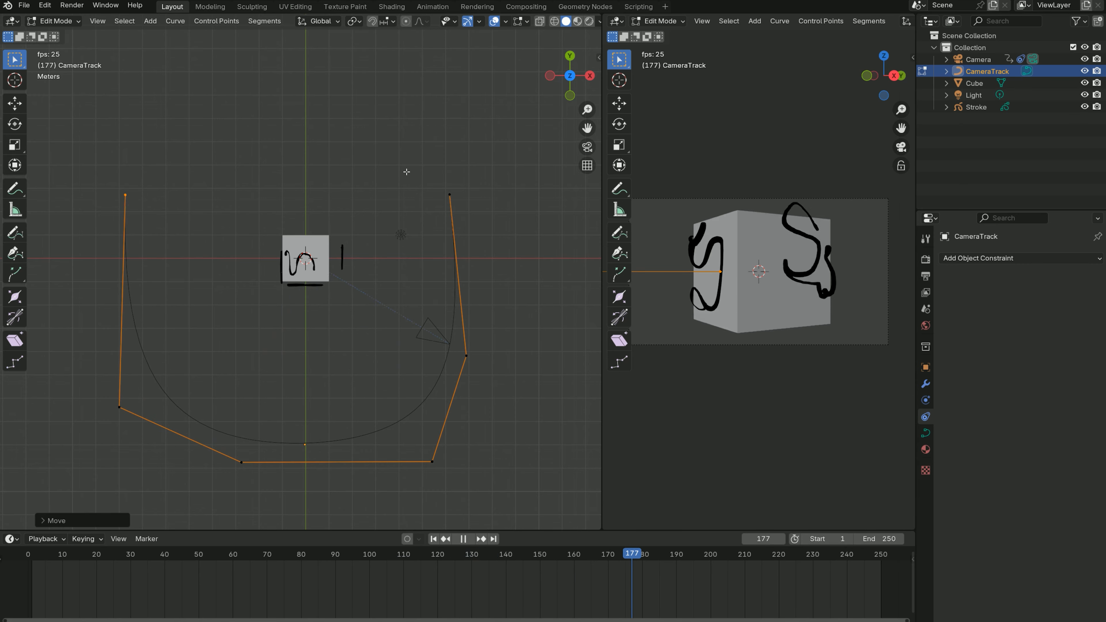
- Move the end point and the adjacent control point on CameraTrack's +X side farther from the cube
left_click(455, 202)
key("g")
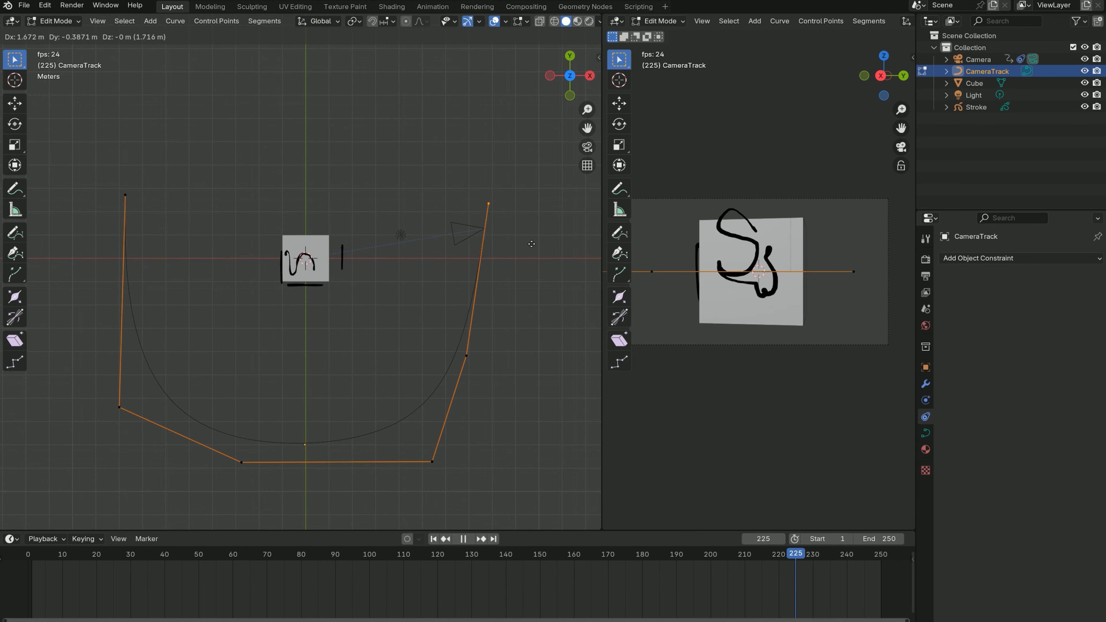
left_click(531, 243)
left_click(468, 357)
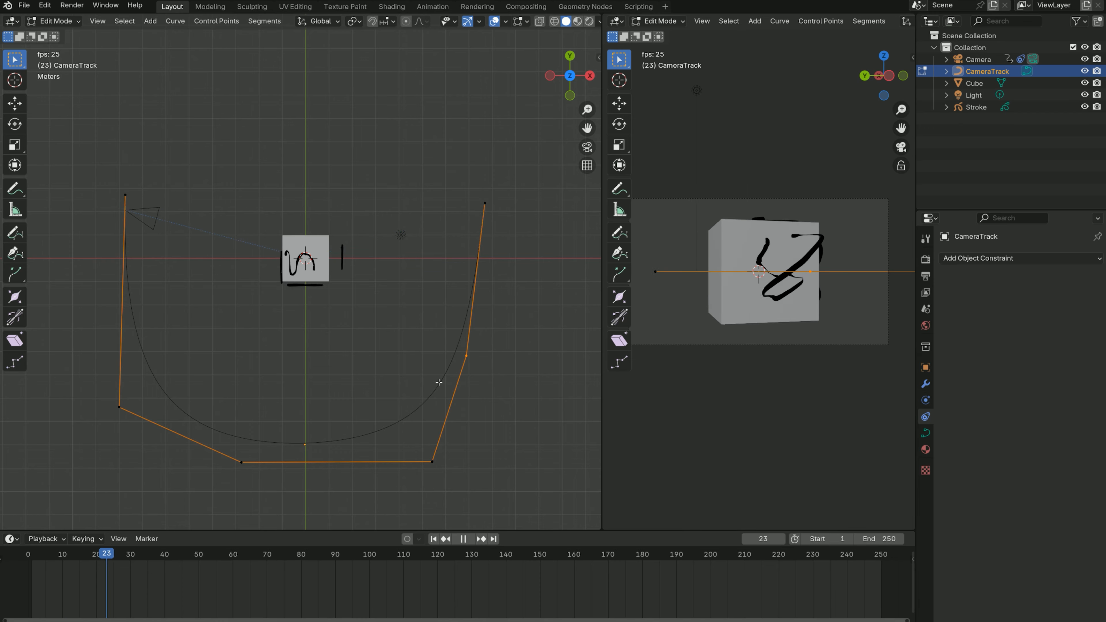
key("g")
left_click(491, 403)
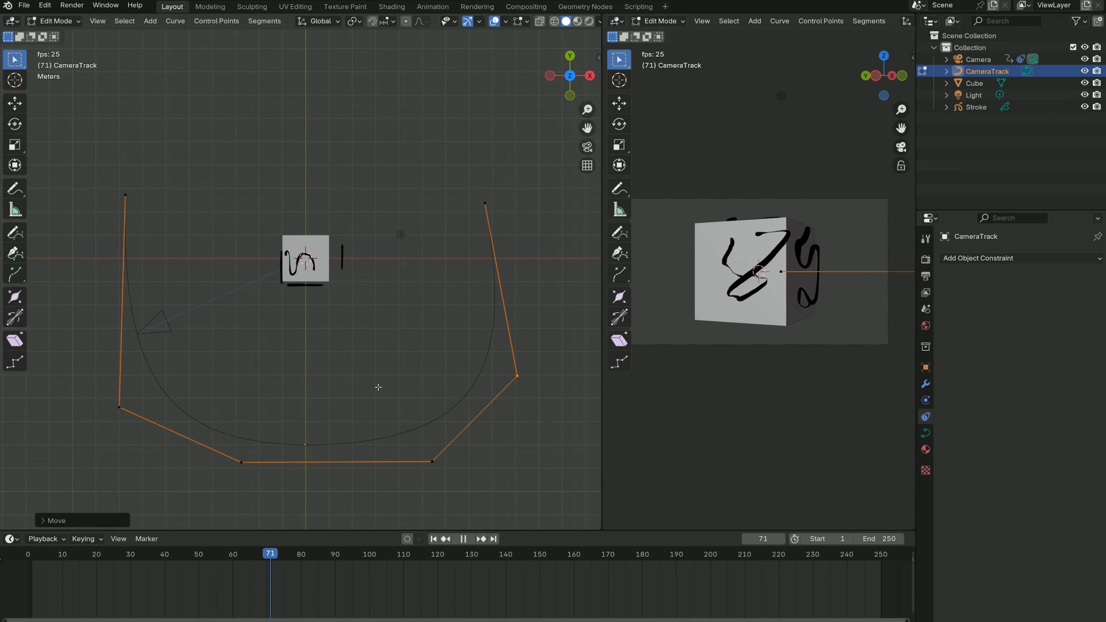
- In side view, raise CameraTrack's two front control points well above the cube's height
key("KP_3")
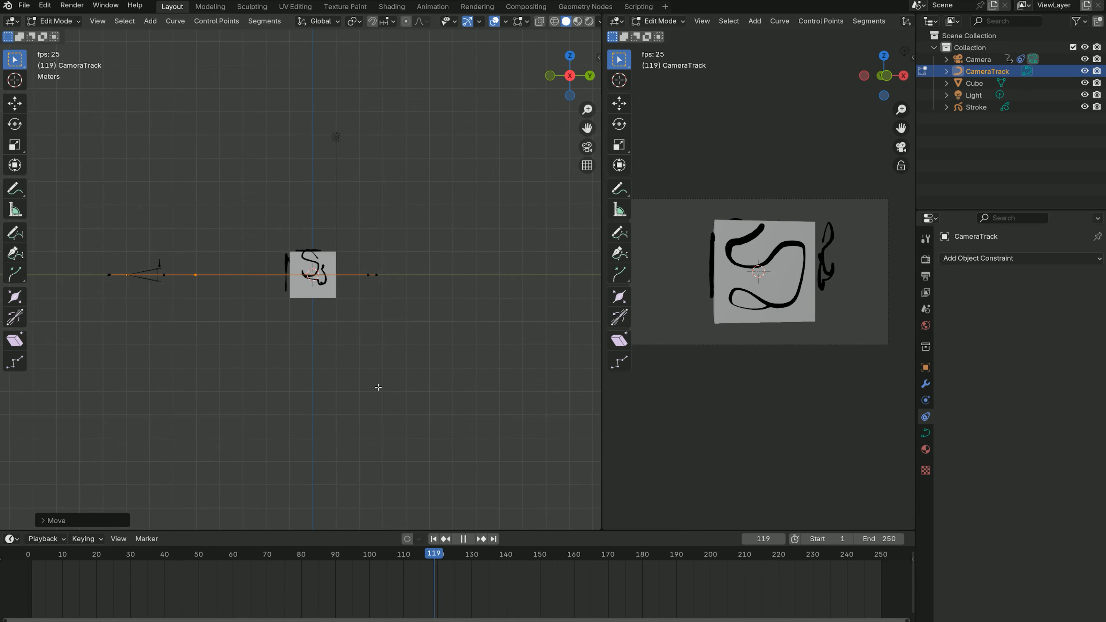
left_click_drag(93, 256, 125, 298)
key("g")
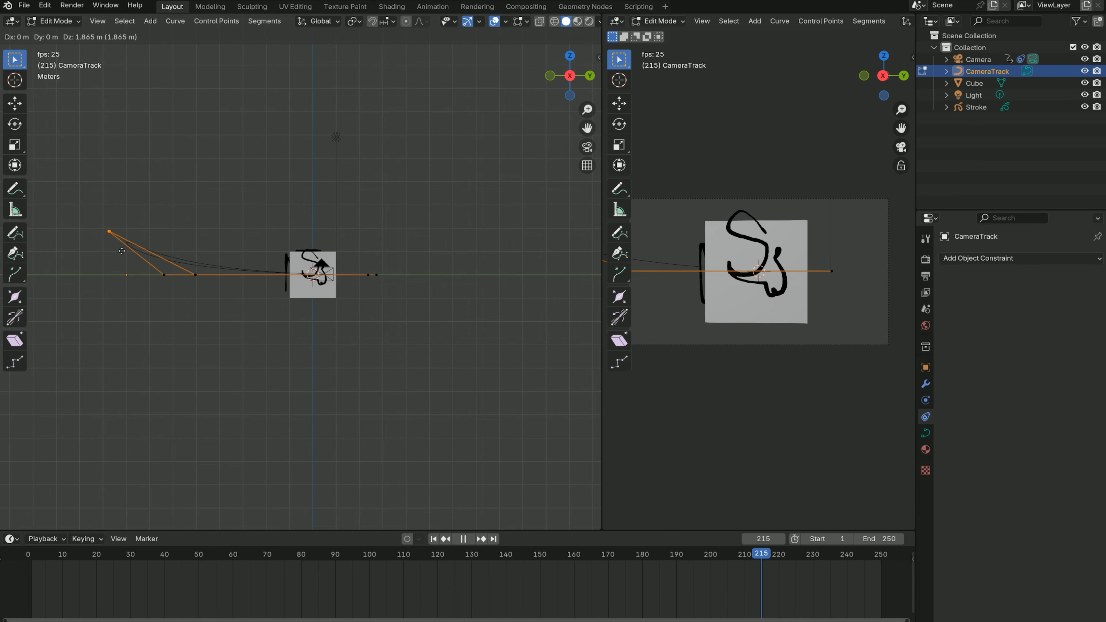
left_click(125, 212)
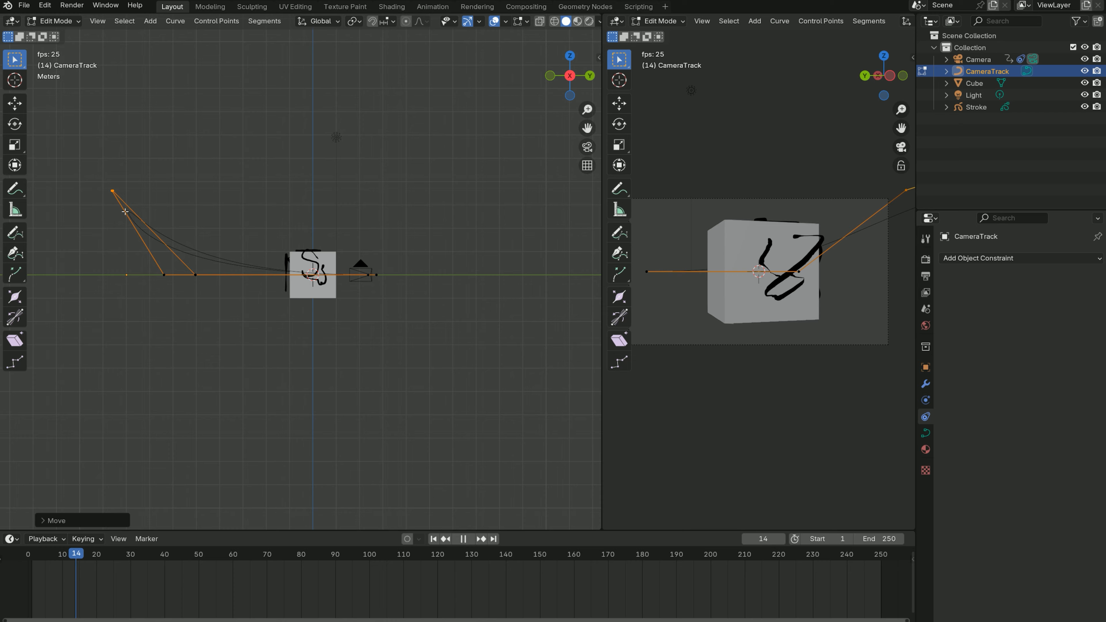
- Raise CameraTrack's two side control points, shifting the +X one toward the cube and lifting the -X one about 0.76 m
left_click_drag(402, 248, 365, 286)
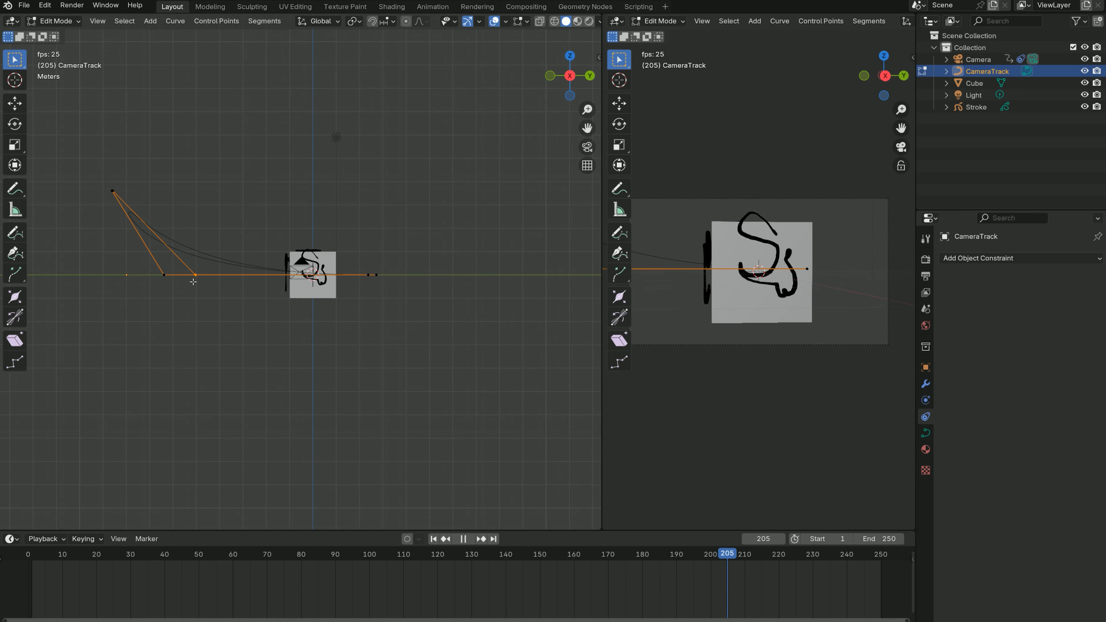
key("g")
left_click(192, 270)
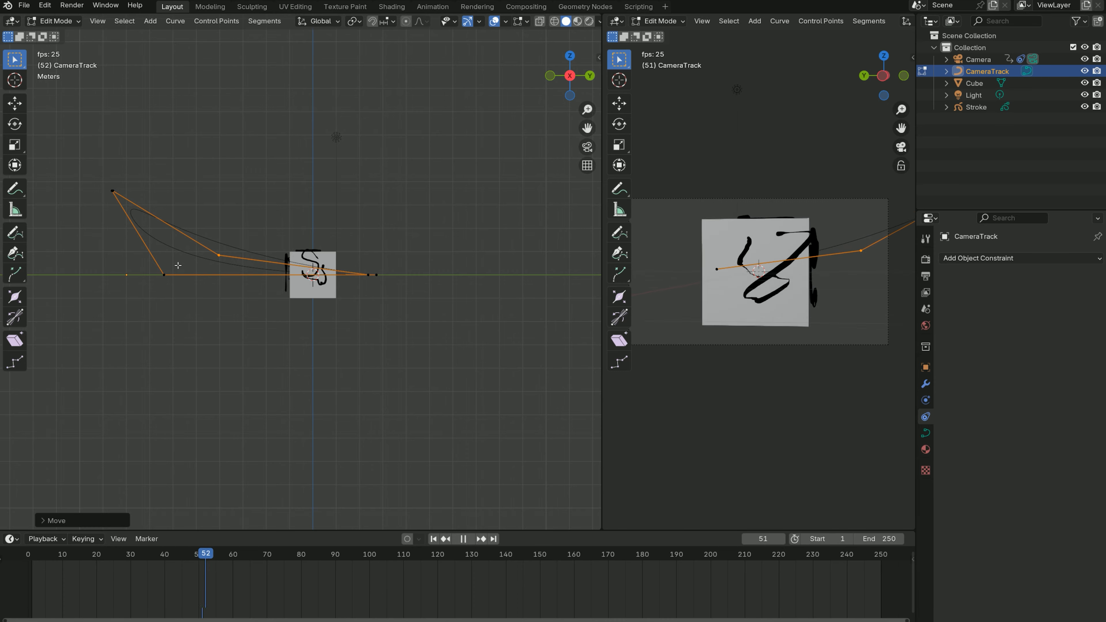
left_click_drag(152, 286, 152, 286)
key("g")
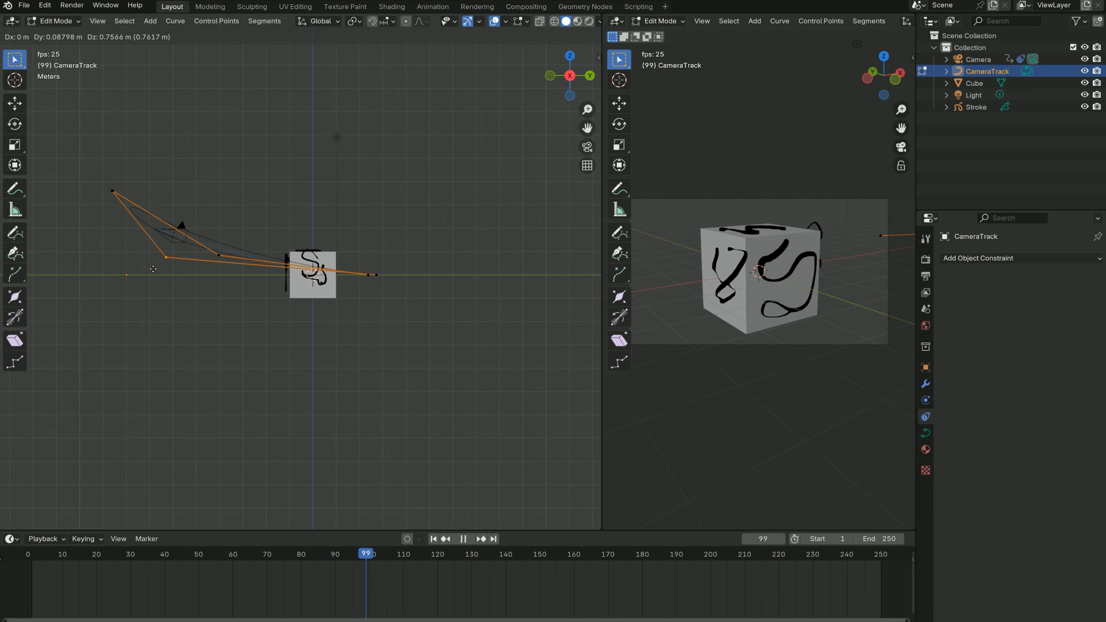
left_click(153, 269)
- Raise CameraTrack's -X end point well above the cube's height in side view and check the curve from several angles
left_click(377, 275)
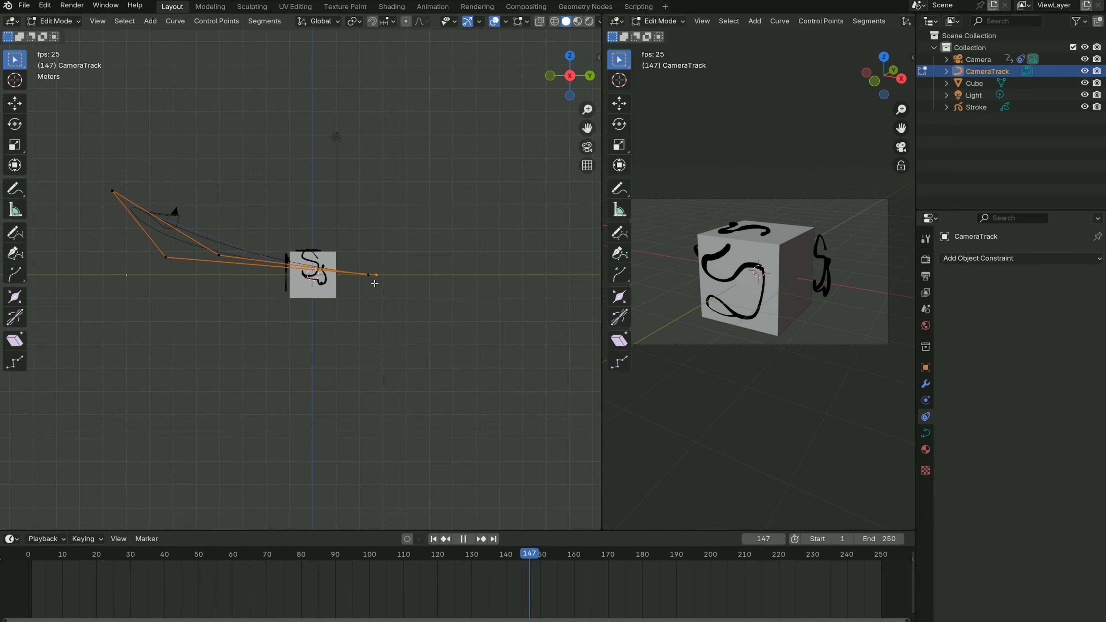
key("g")
left_click(373, 230)
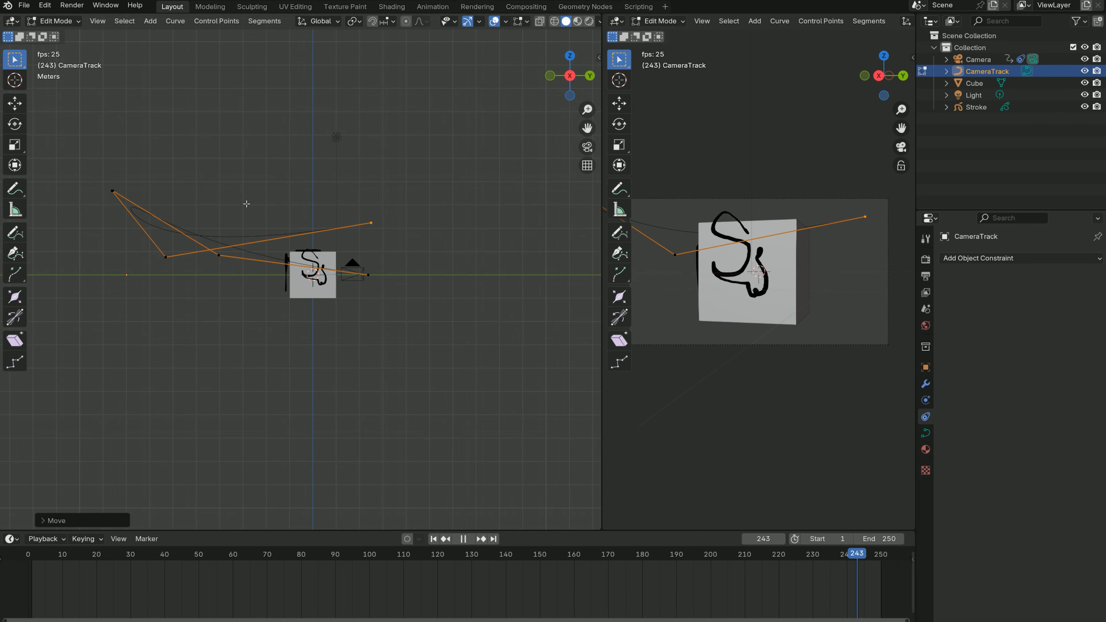
middle_click_drag(239, 194, 556, 251)
middle_click_drag(239, 344, 291, 357)
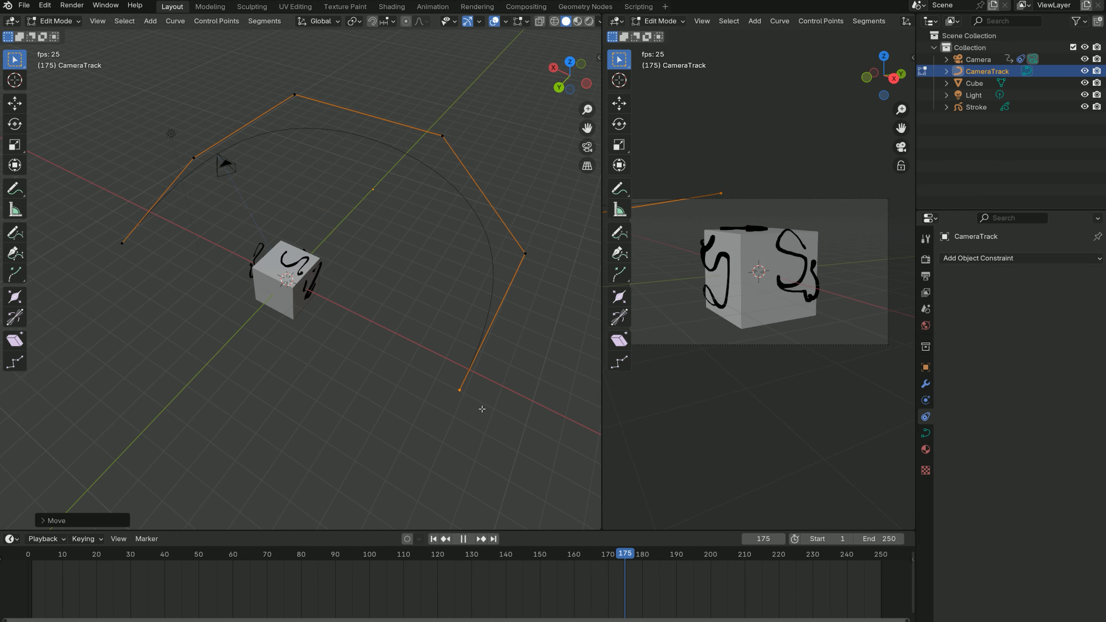
middle_click_drag(519, 413, 514, 377)
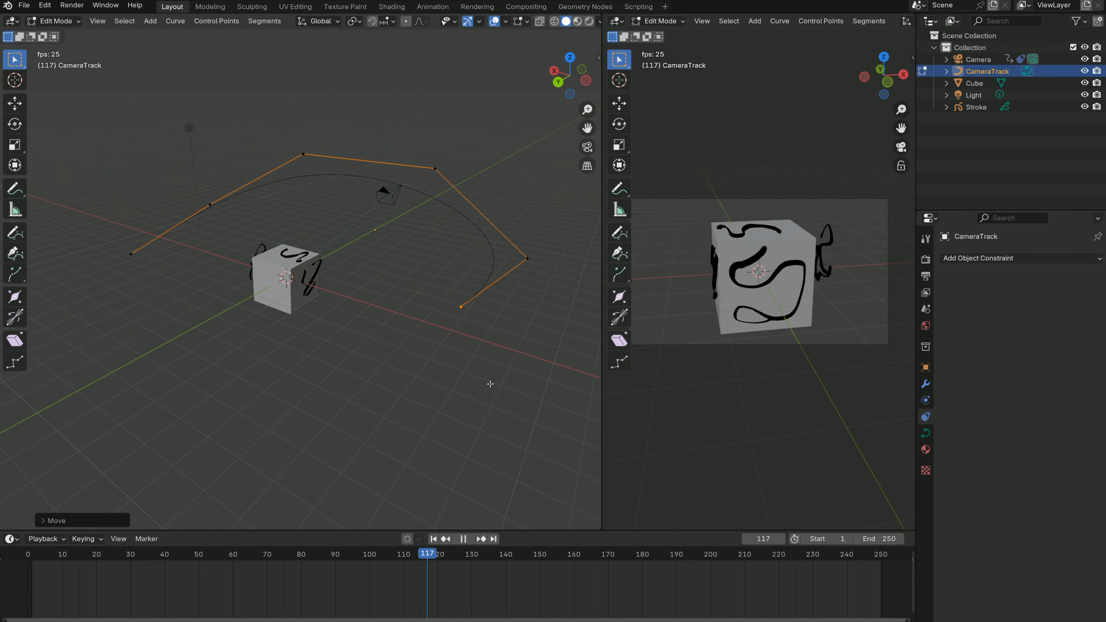
middle_click_drag(518, 316, 321, 318)
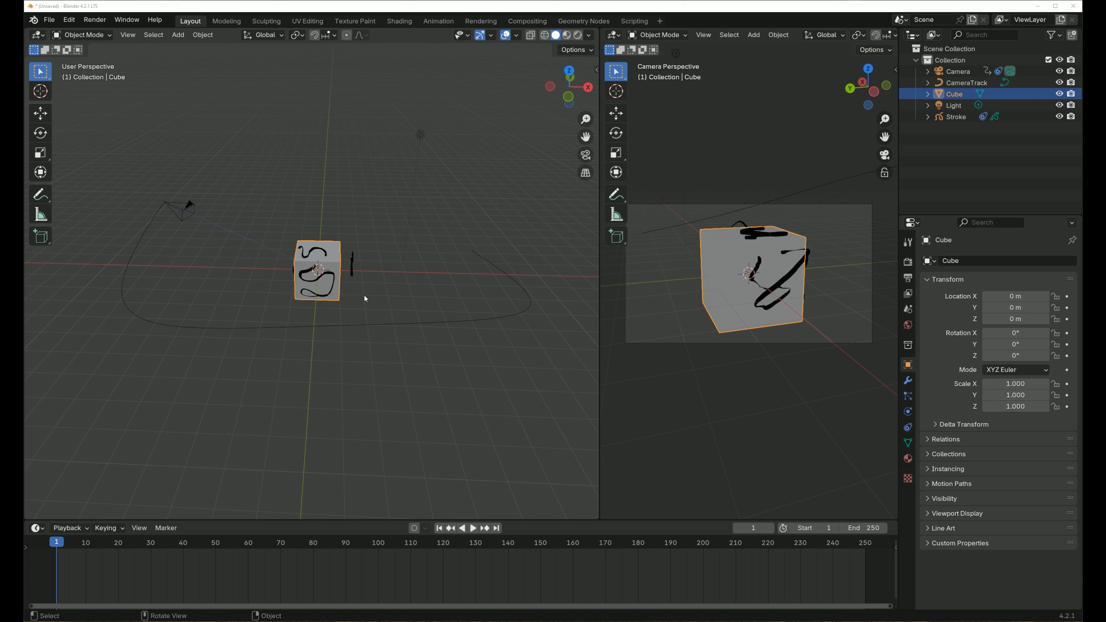
- Play the animation in Object Mode and try moving the cube in side view to test the camera tracking
left_click(473, 528)
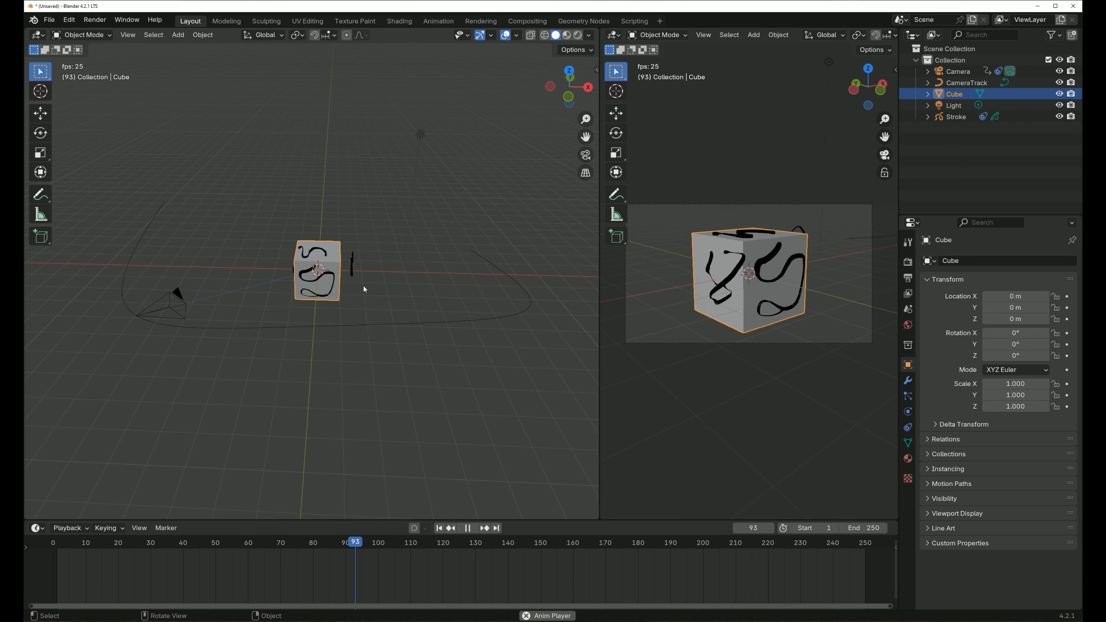
left_click(85, 35)
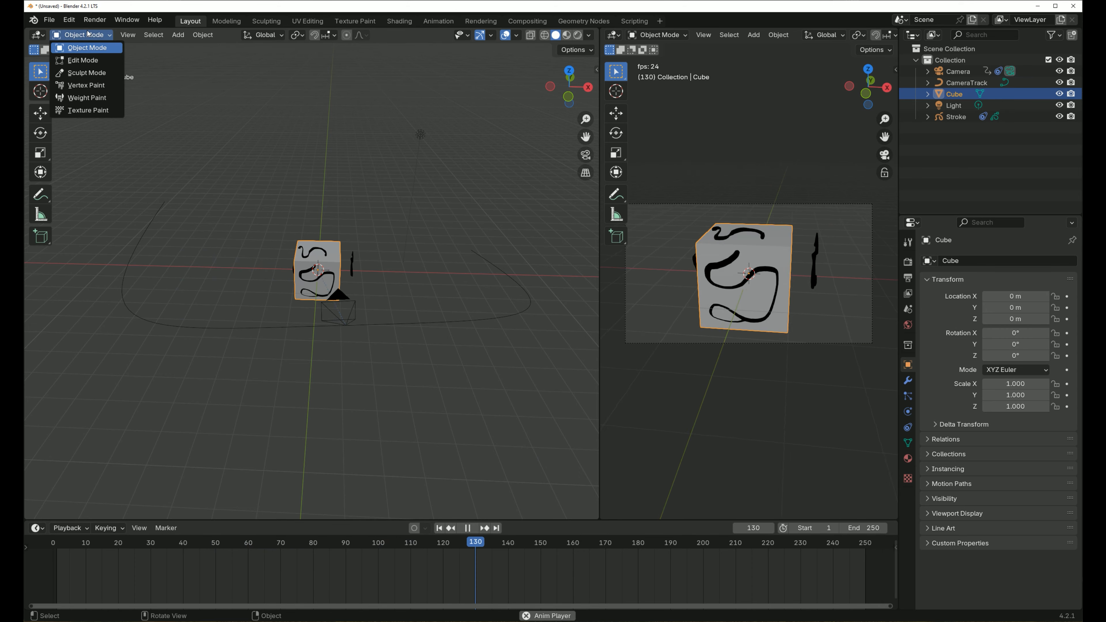
left_click(88, 48)
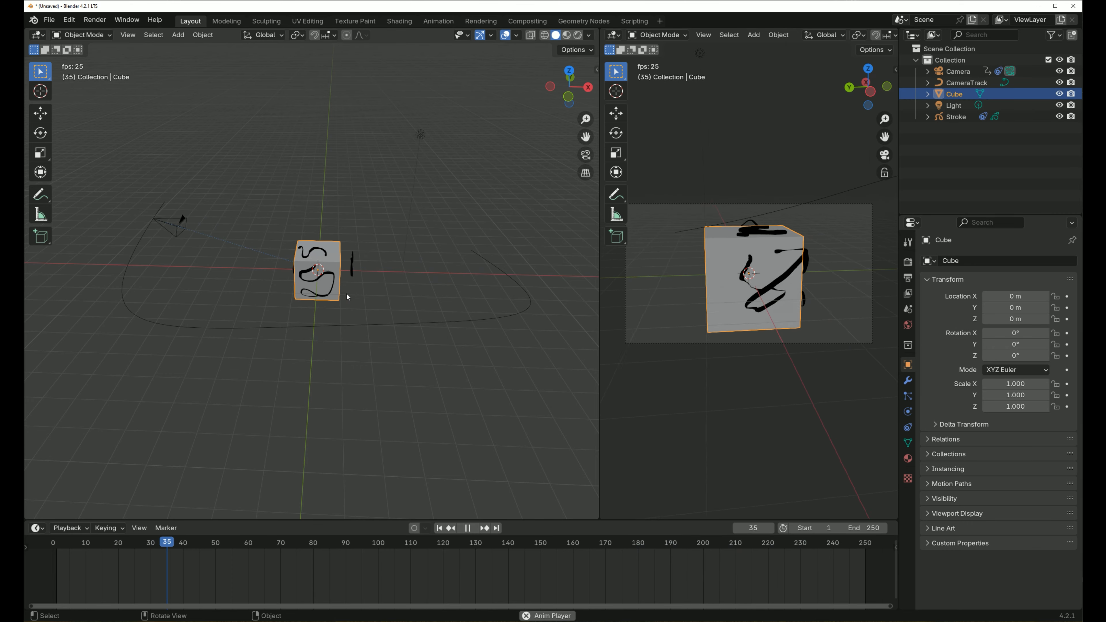
key("KP_3")
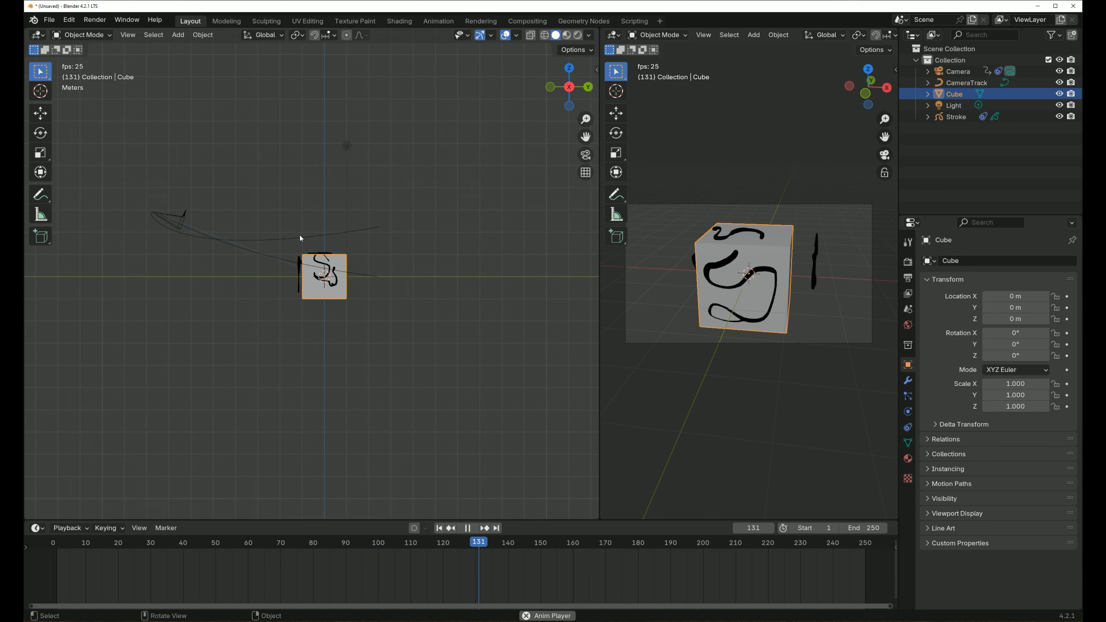
key("g")
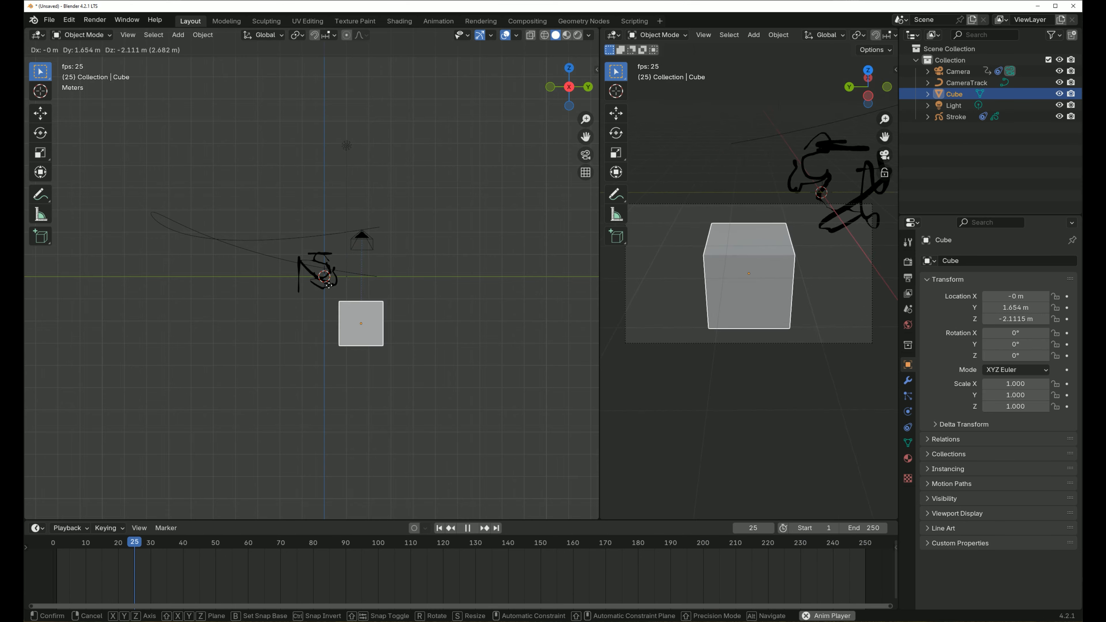
left_click(393, 338)
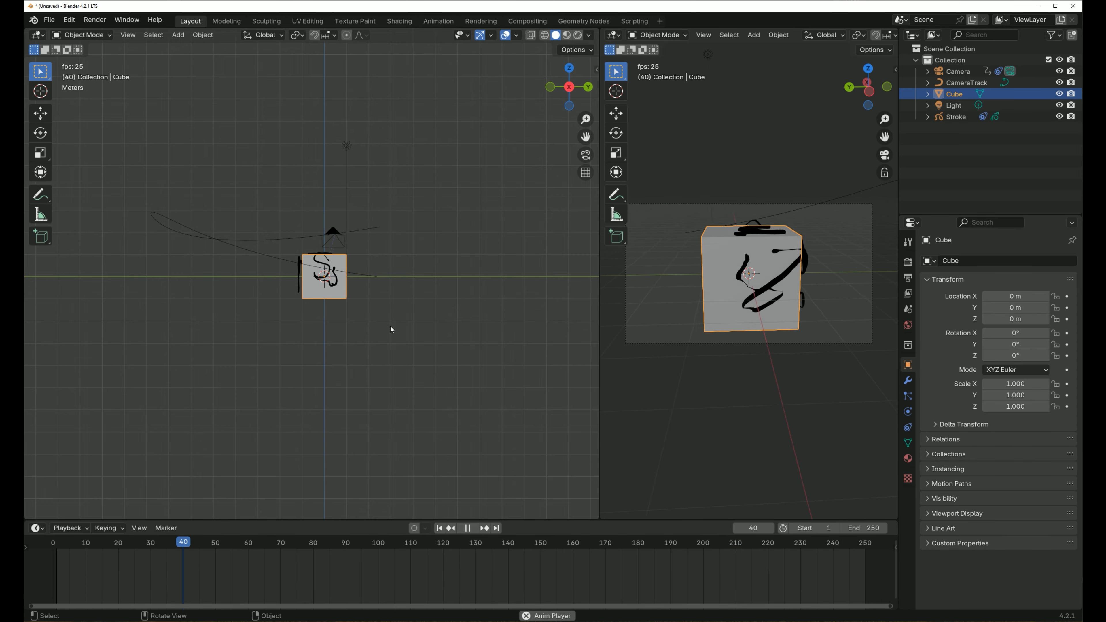
middle_click_drag(354, 308, 463, 210)
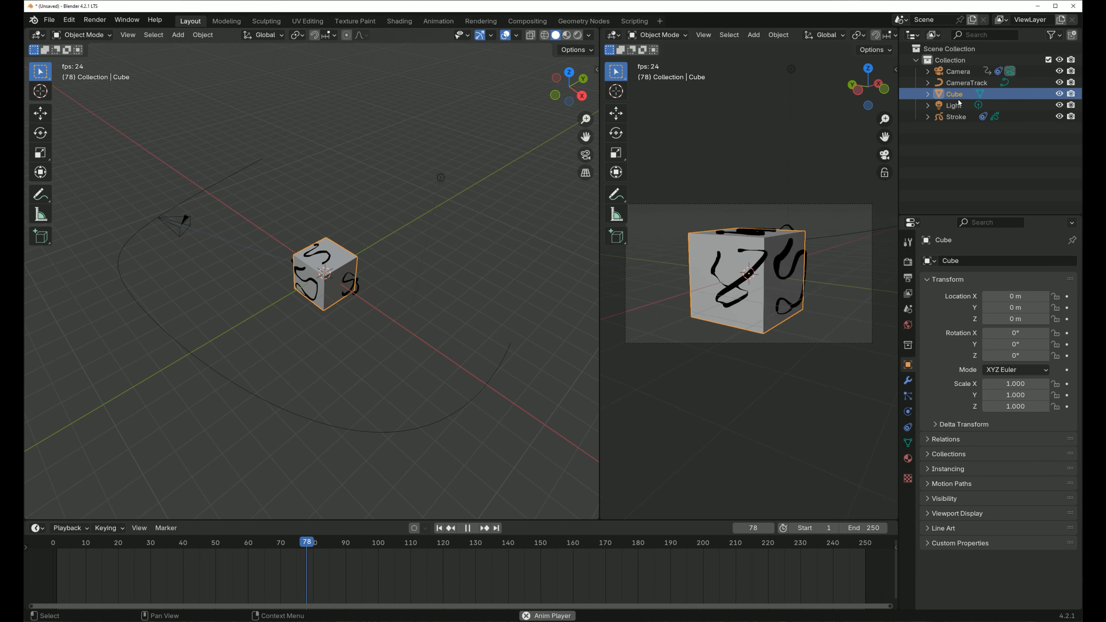
left_click(956, 117, "ctrl")
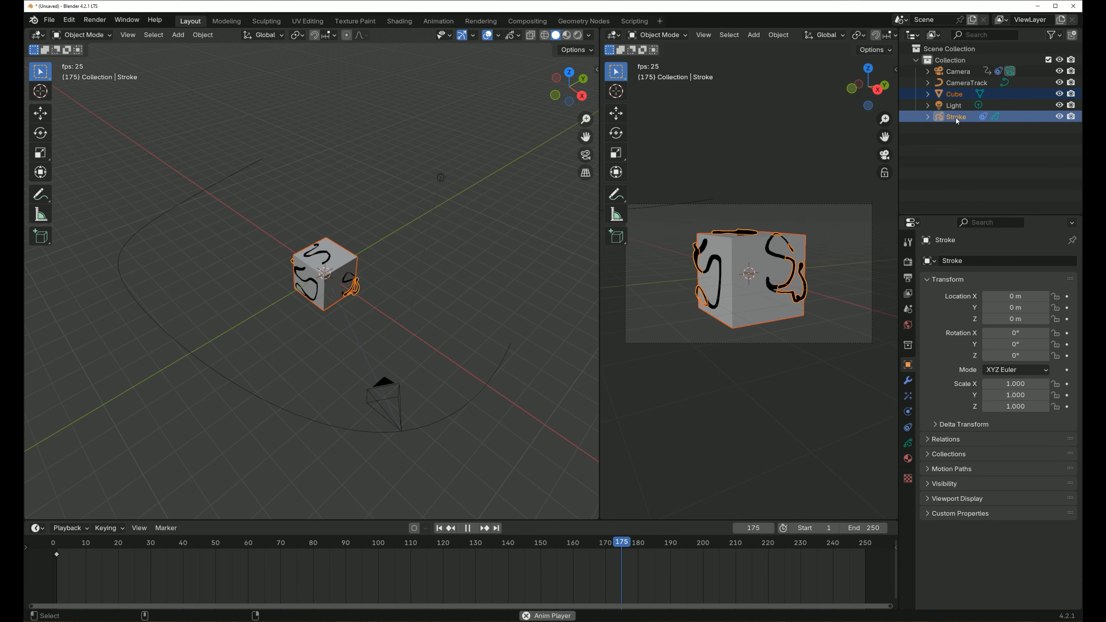
left_click(960, 99)
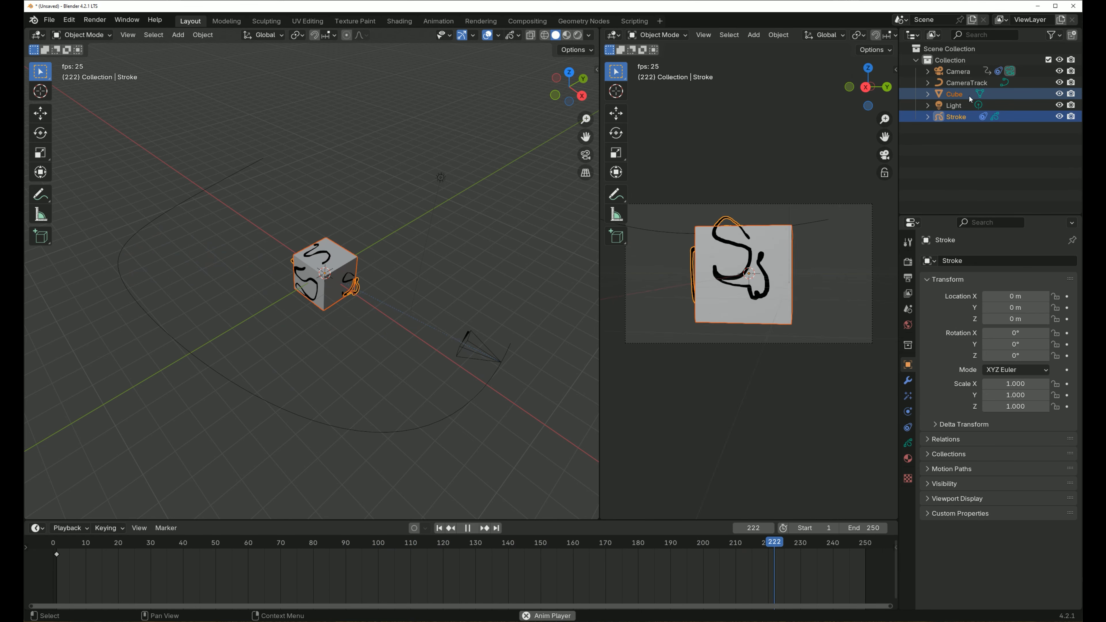
left_click(963, 118, "shift")
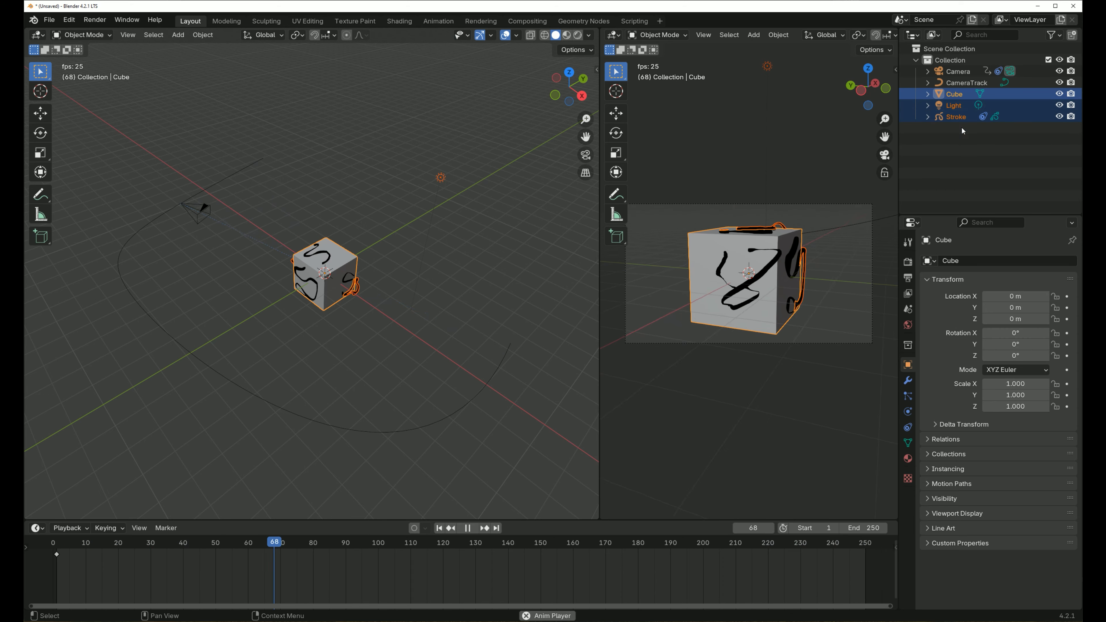
left_click(953, 94)
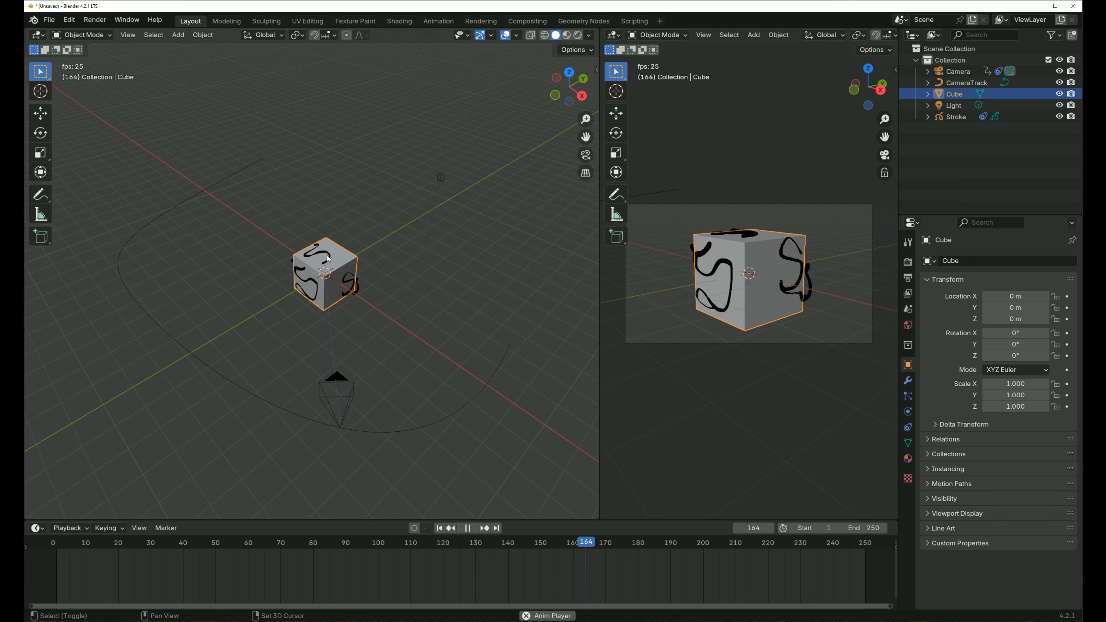
left_click(317, 252, "shift")
left_click(302, 271)
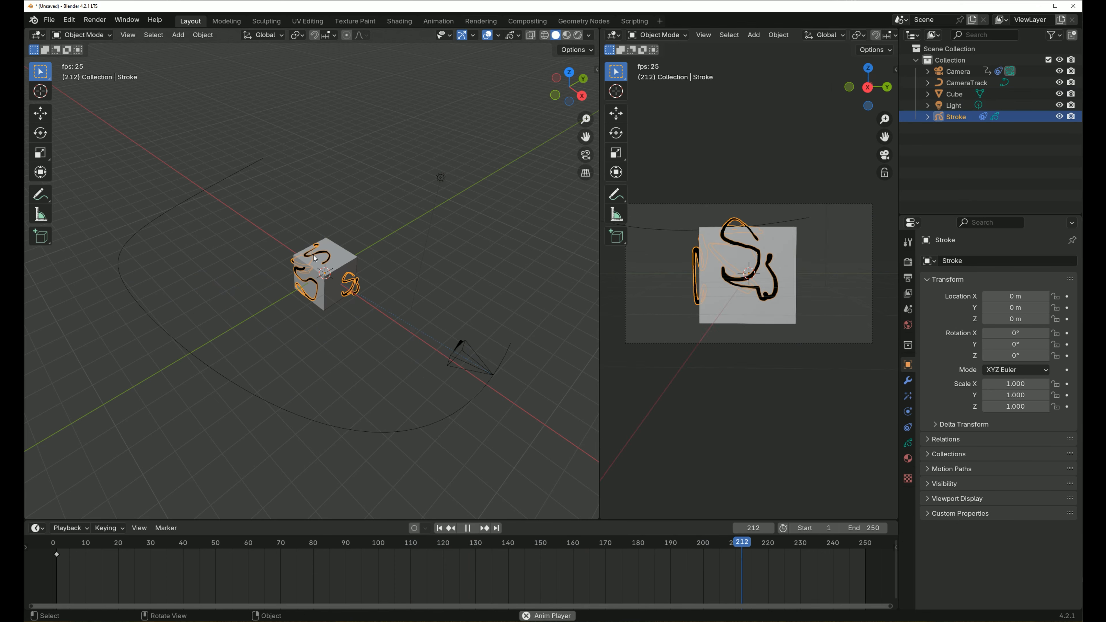
left_click(323, 260, "shift")
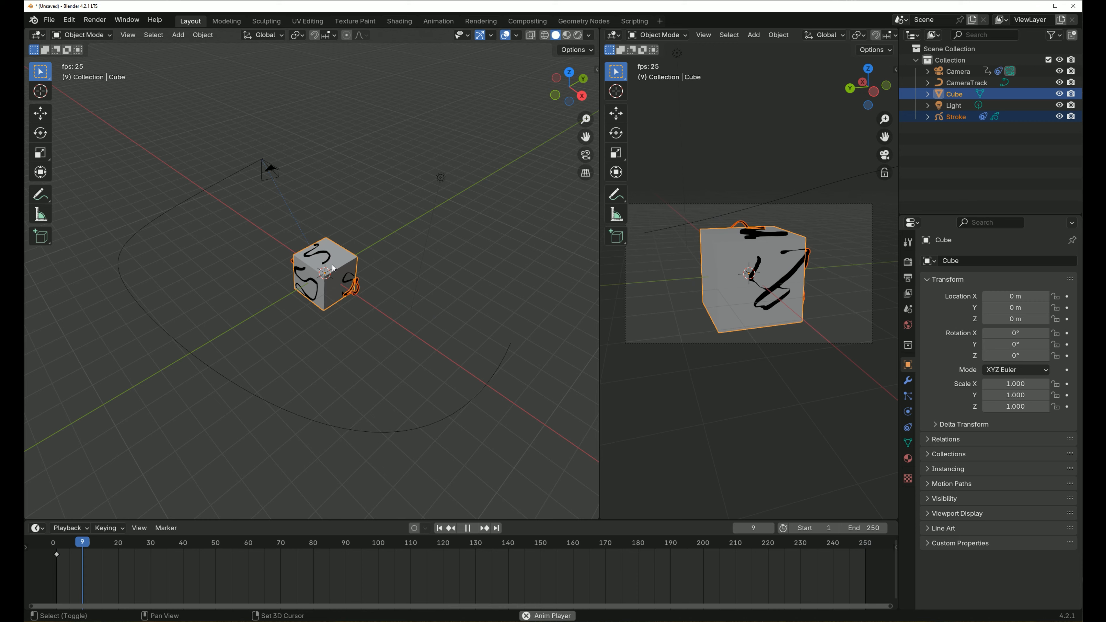
mouse_move(965, 115)
left_mouse_down()
mouse_move(958, 108)
mouse_move(958, 117)
left_mouse_up()
left_click(974, 127)
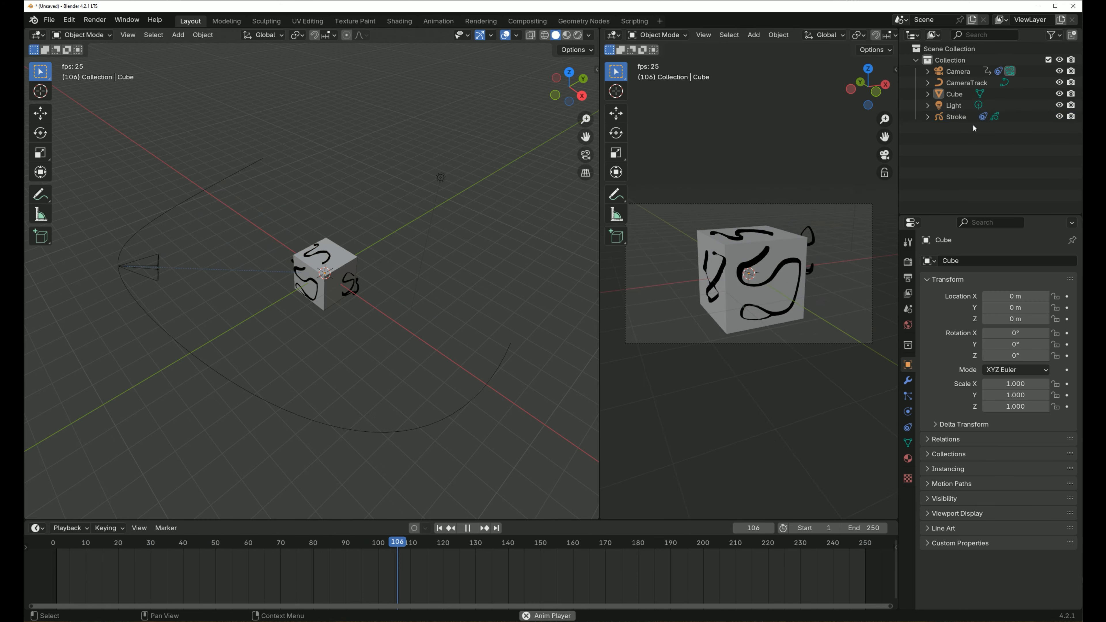
- Parent the Cube to the Stroke object using the Object option, and test the link with a cancelled move
left_click(958, 98)
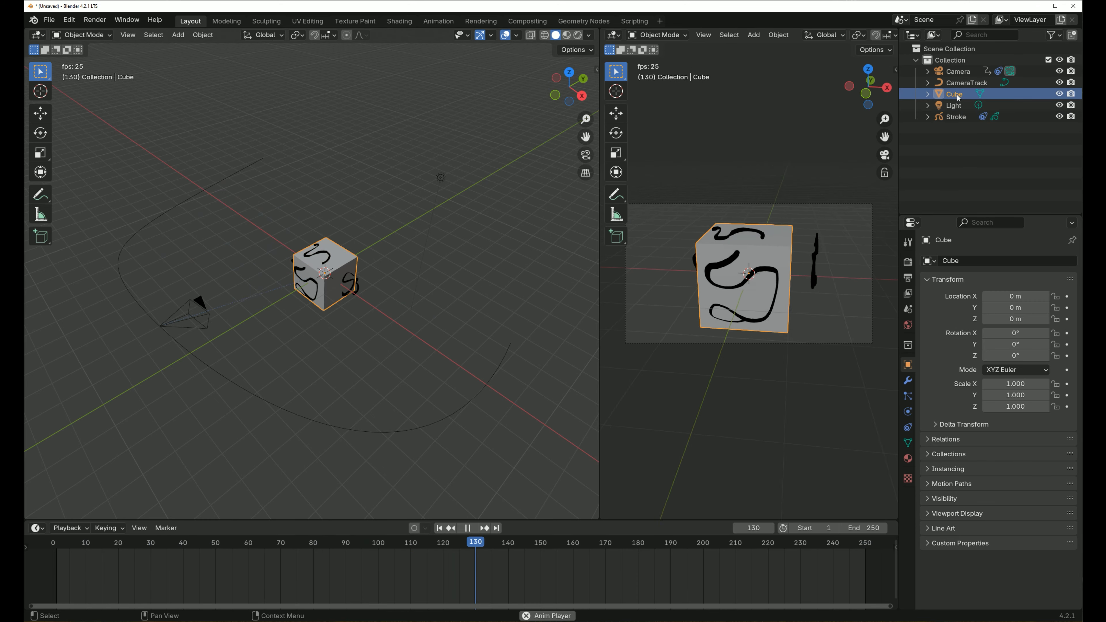
left_click(961, 116, "ctrl")
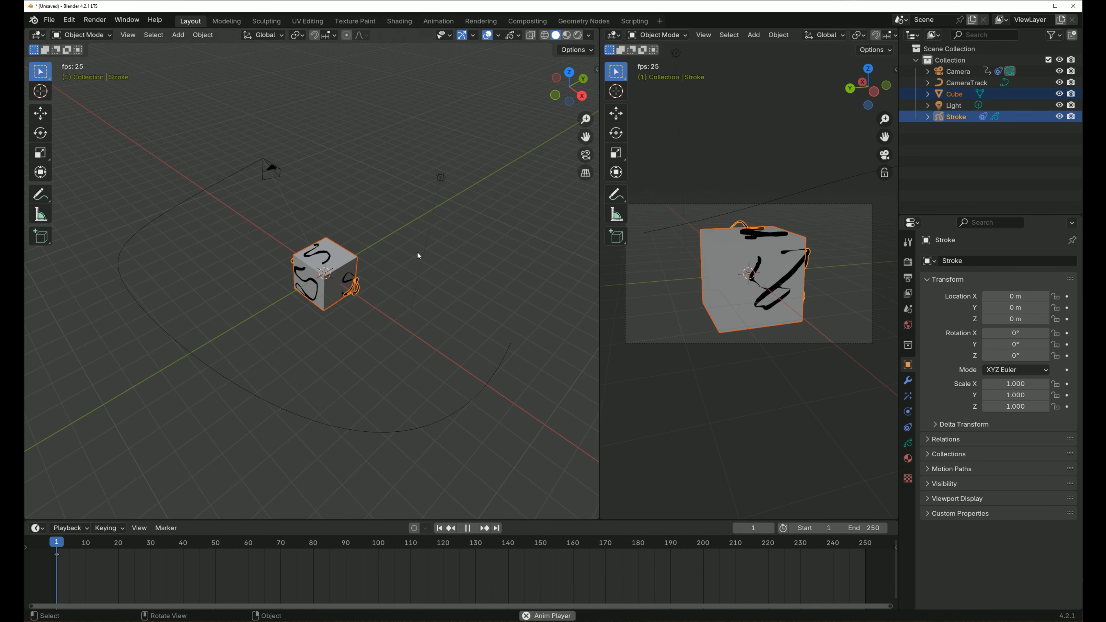
key("ctrl+p")
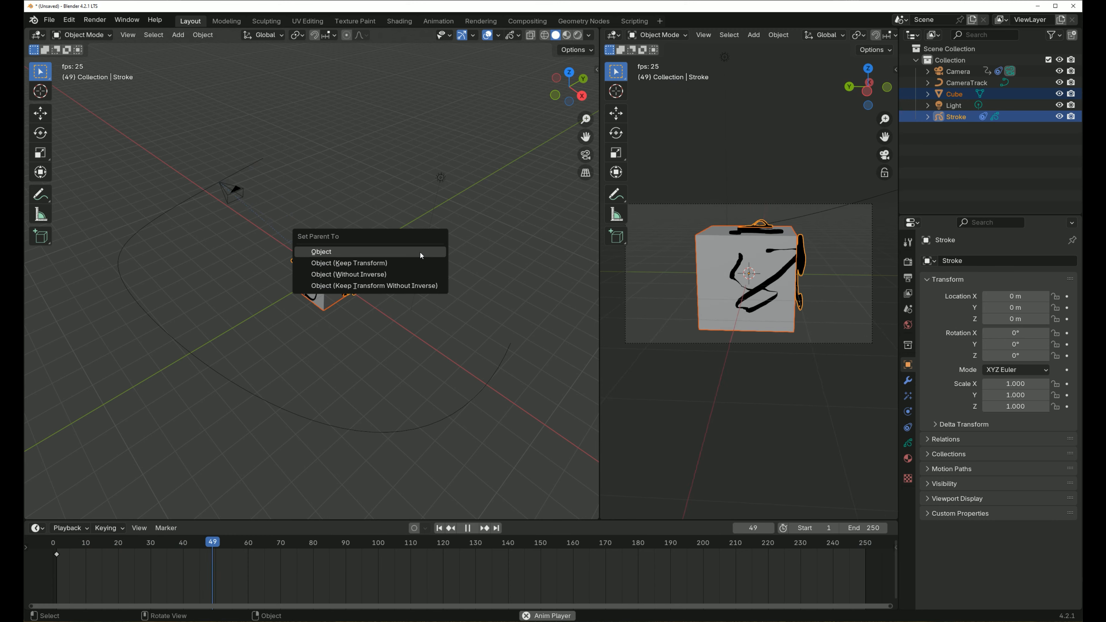
left_click(336, 249)
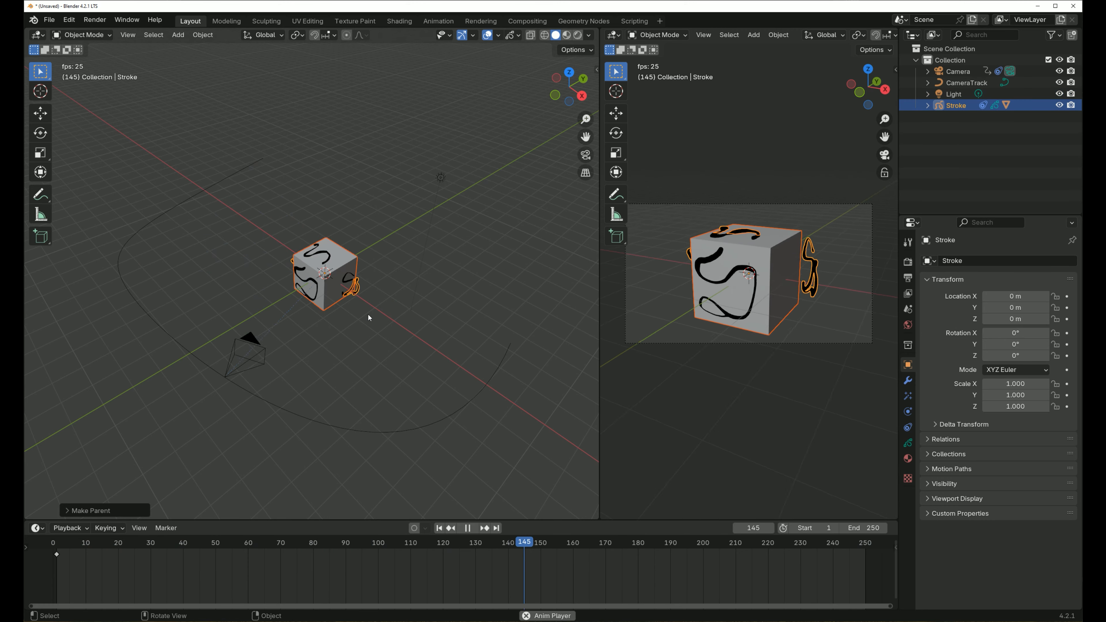
key("g")
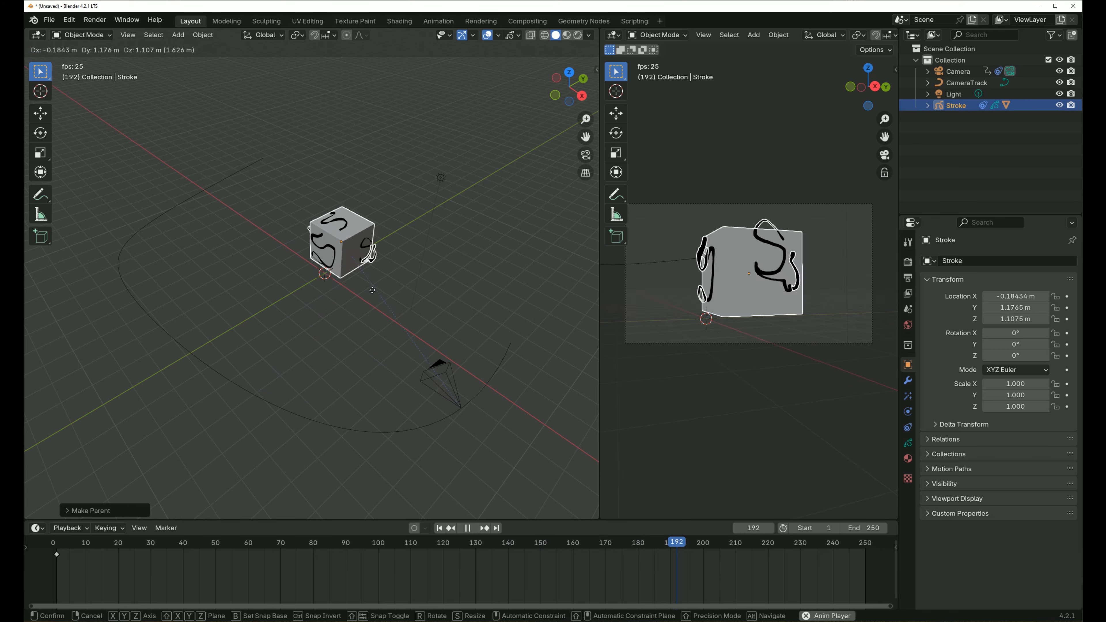
key("Escape")
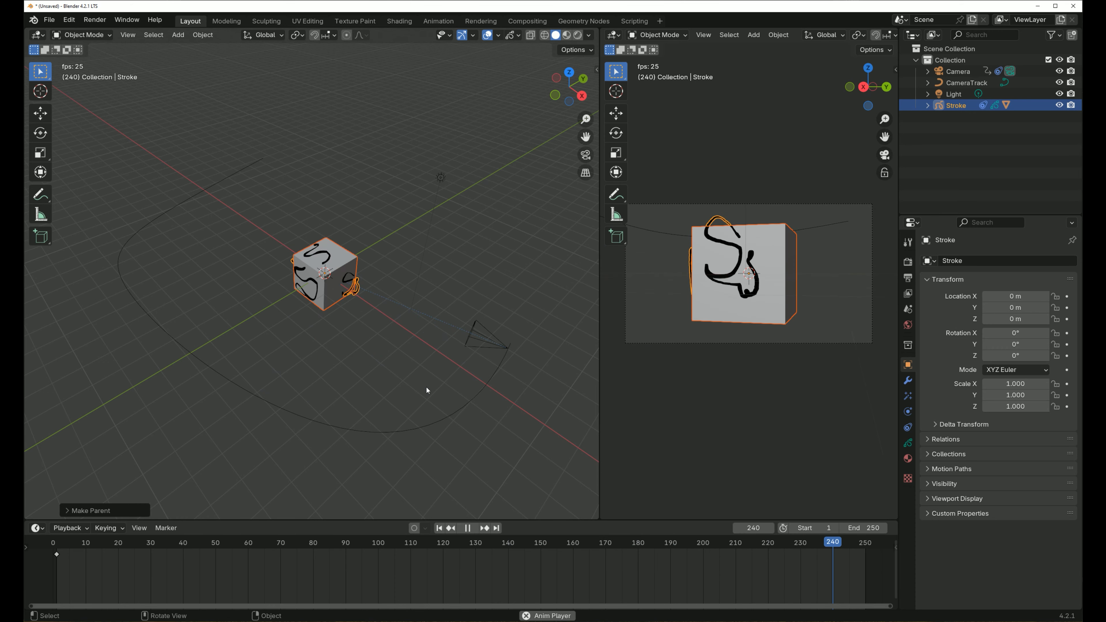
- Stop playback, return to frame 1 and keyframe the Stroke's location, rotation and scale
left_click(469, 528)
left_click(439, 529)
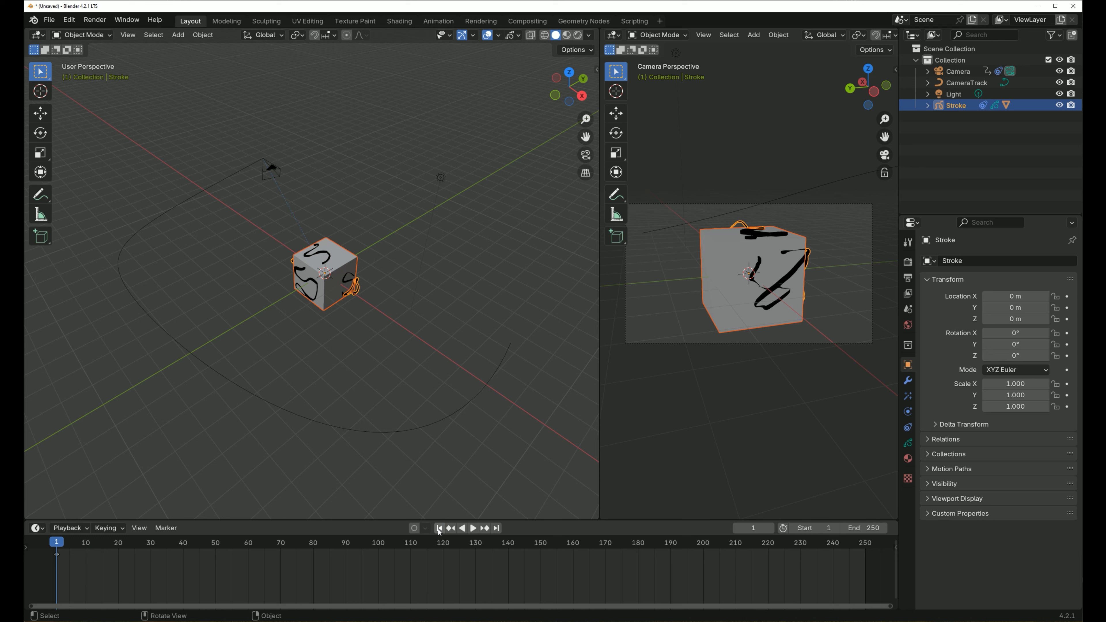
key("KP_3")
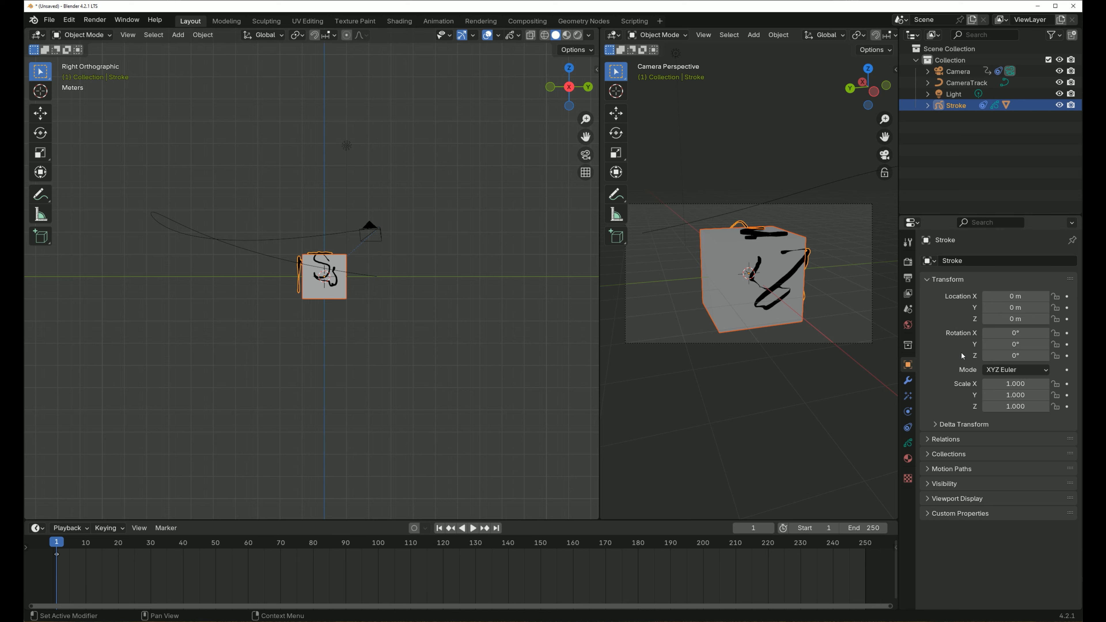
key("i")
key("i")
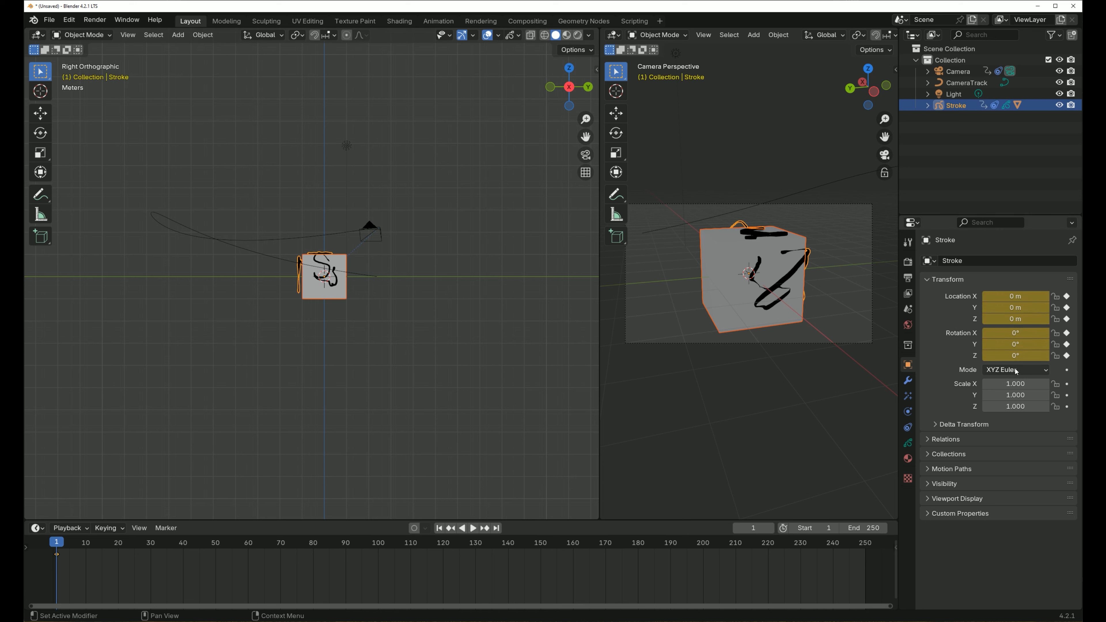
key("i")
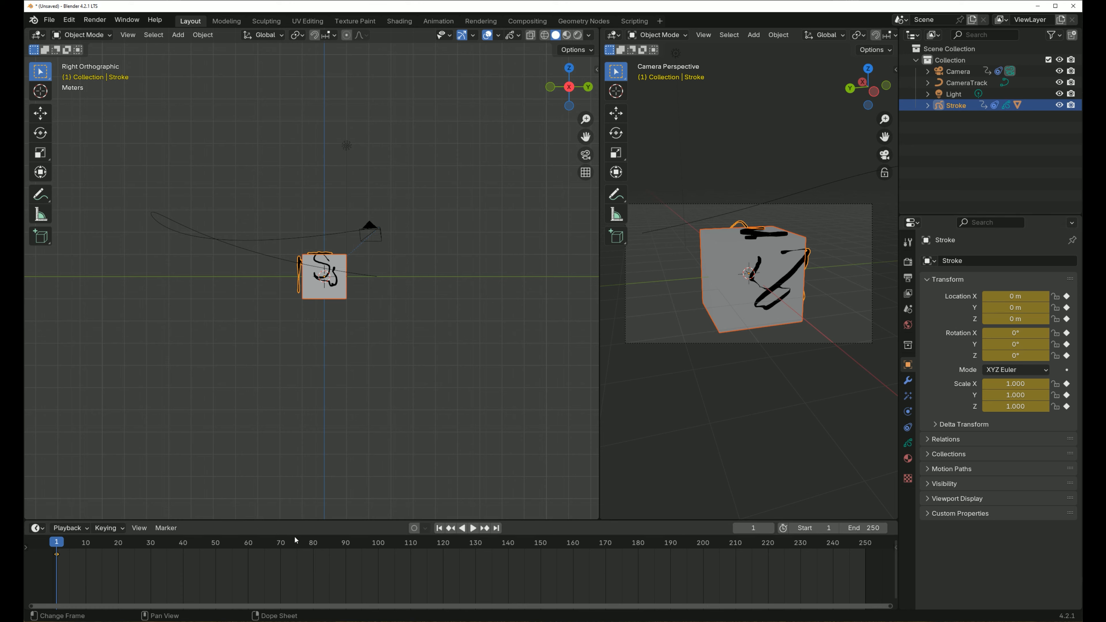
- At frame 125, set the Stroke's location to Y -0.43 m and Z -2.1 m, and its rotation to X -55°, Y -53°, Z -67°
left_click_drag(340, 544, 460, 543)
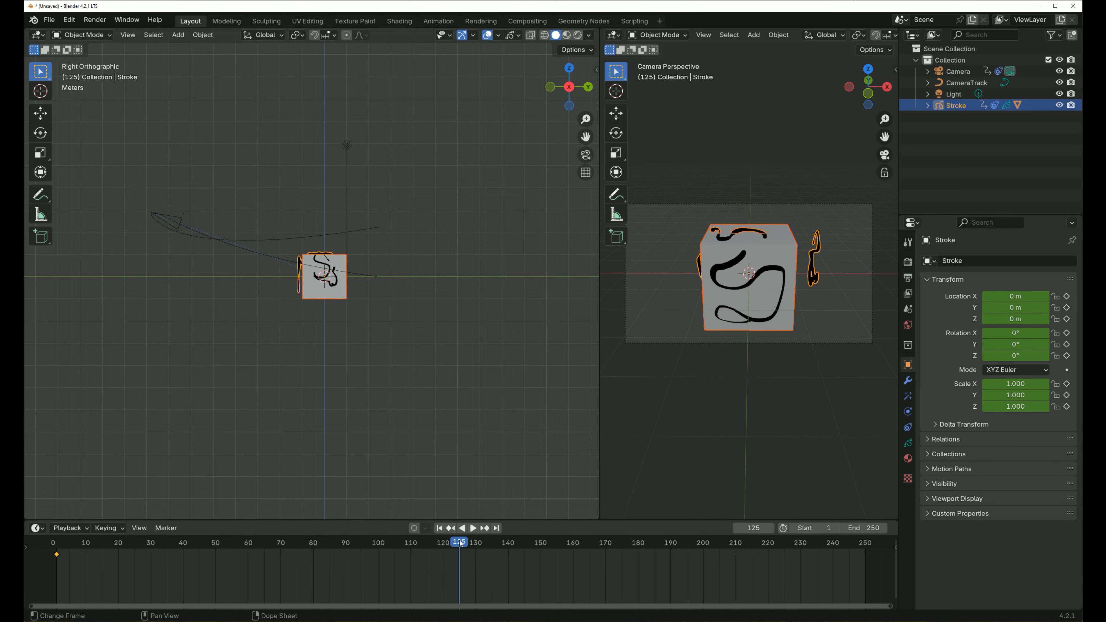
mouse_move(1015, 307)
left_mouse_down()
mouse_move(982, 307)
mouse_move(1003, 319)
mouse_move(893, 318)
left_mouse_up()
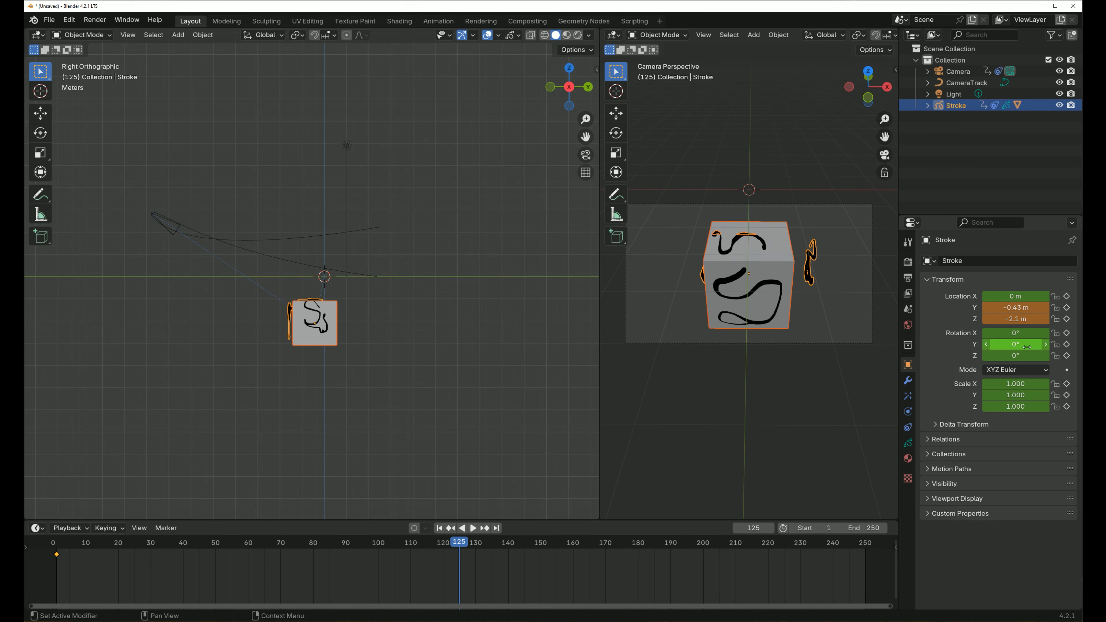
mouse_move(1022, 336)
left_mouse_down()
mouse_move(992, 335)
mouse_move(1014, 344)
mouse_move(997, 344)
mouse_move(1012, 355)
mouse_move(997, 355)
left_mouse_up()
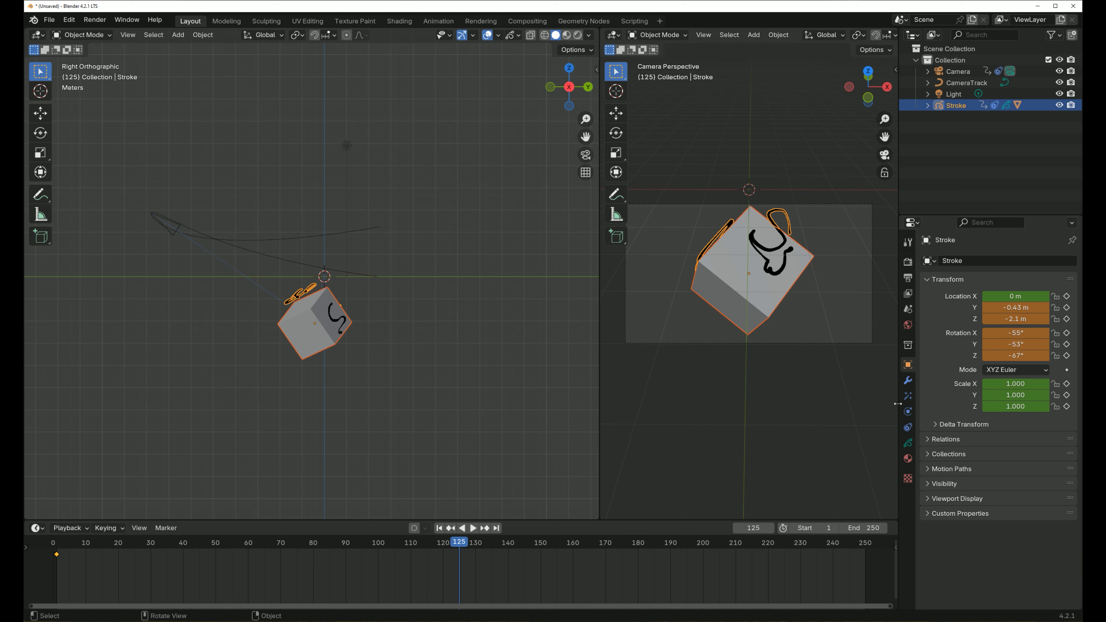
- Check the target and axis settings of the Camera's Track To constraint, then collapse it
left_click(957, 72)
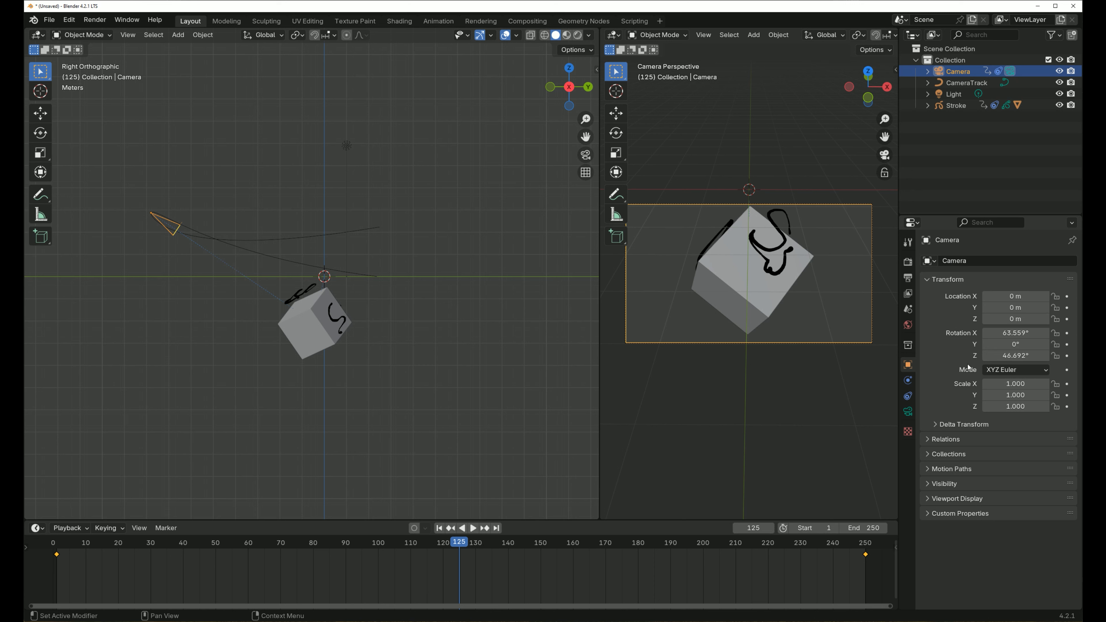
left_click(908, 396)
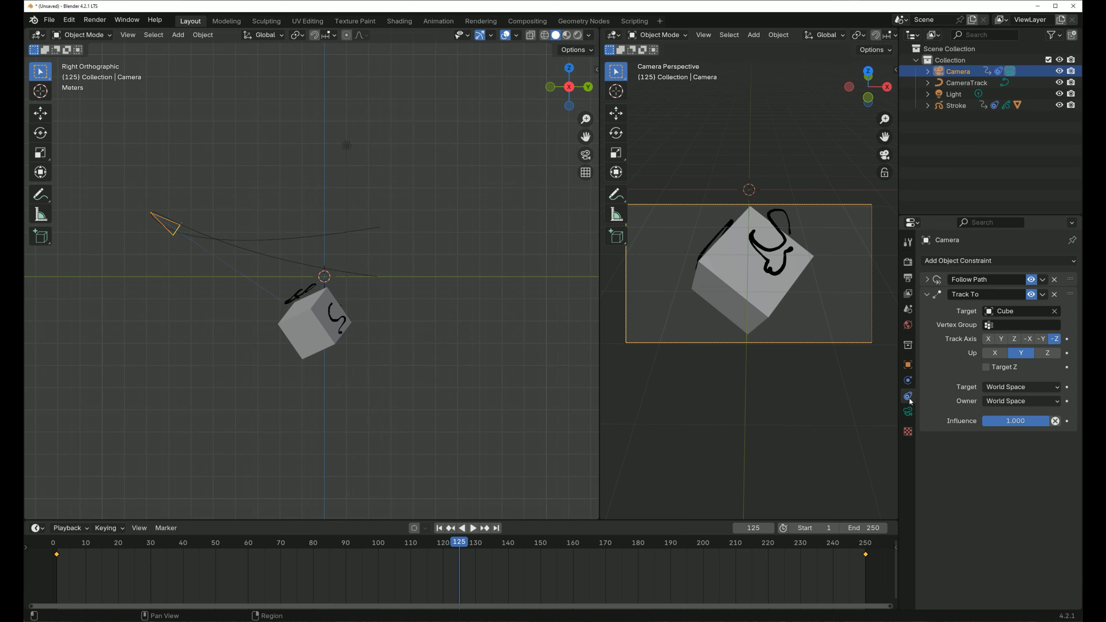
left_click(929, 295)
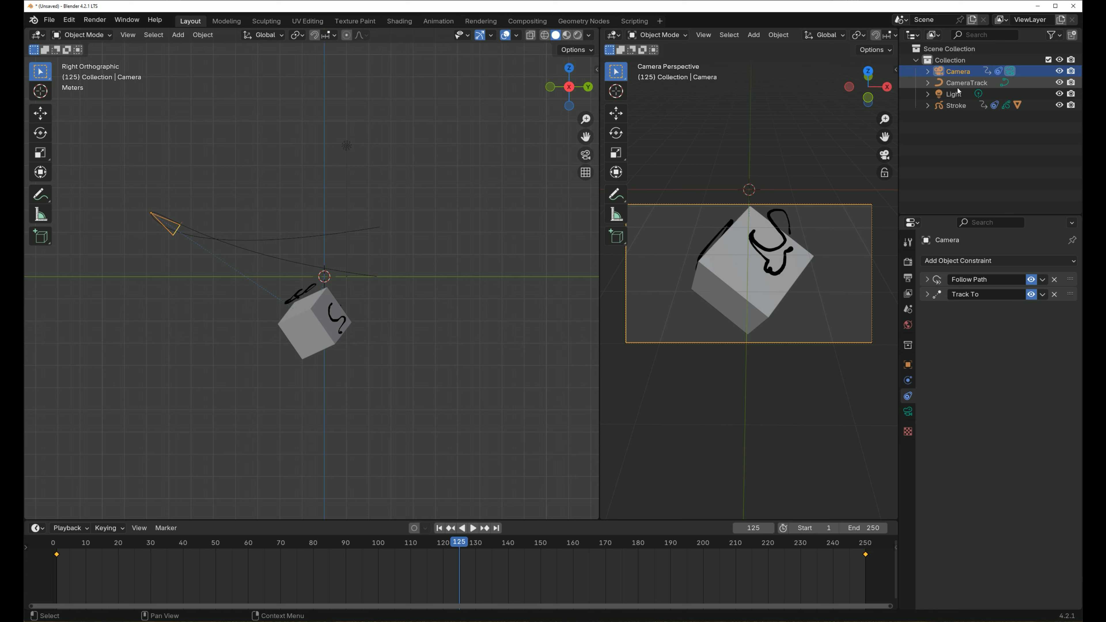
- Rename the Stroke object as Dice and check the items nested under it in the hierarchy
left_click(954, 105)
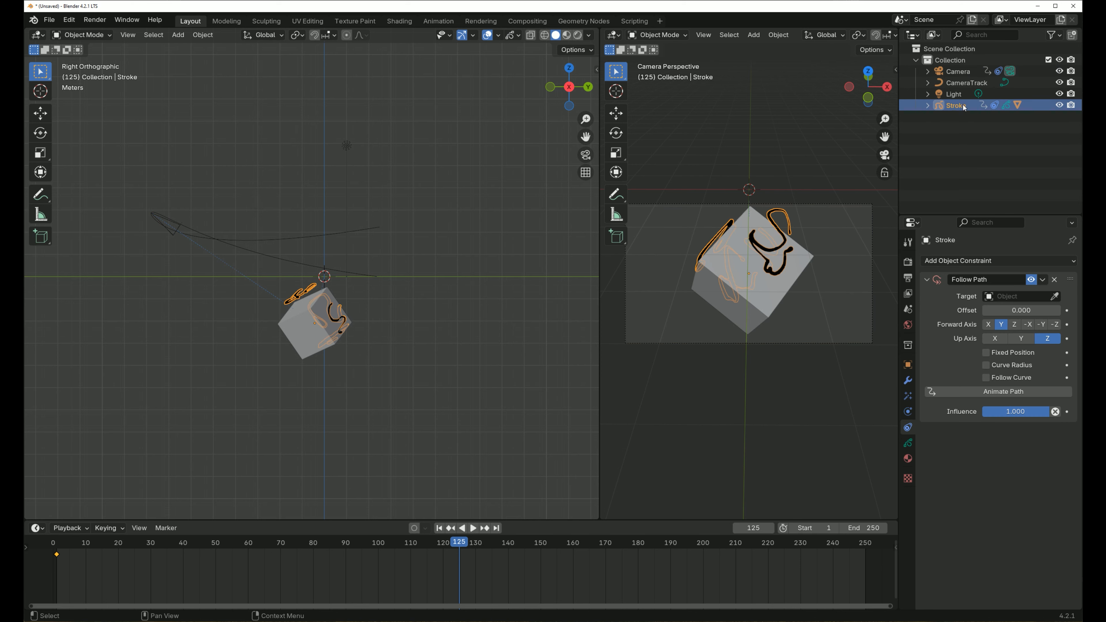
double_click(956, 106)
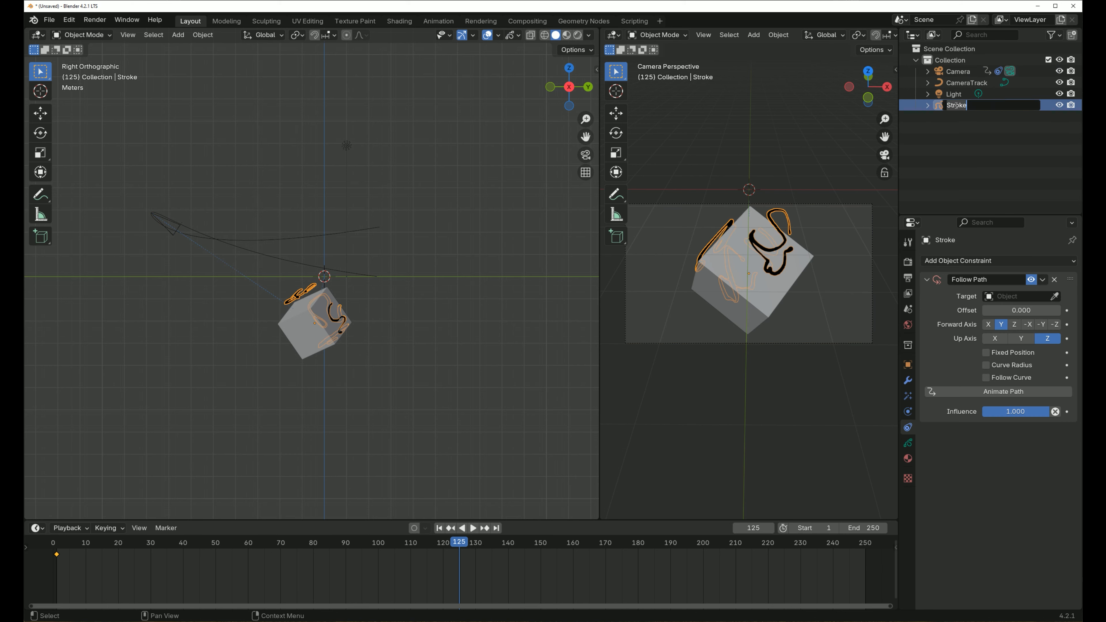
type("Dice")
key("Return")
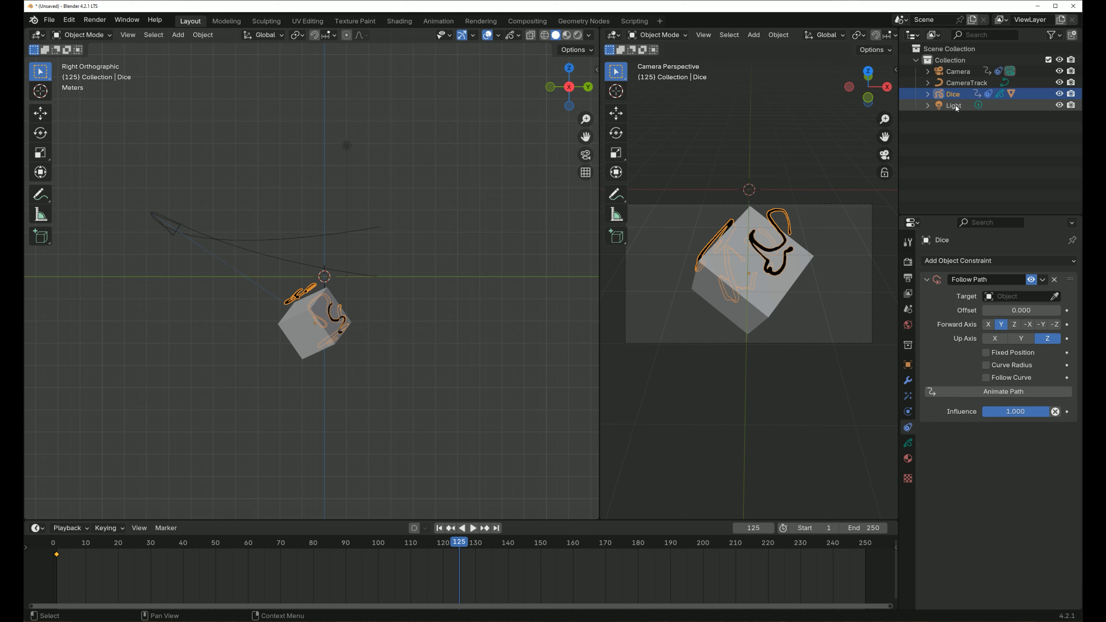
left_click(928, 94)
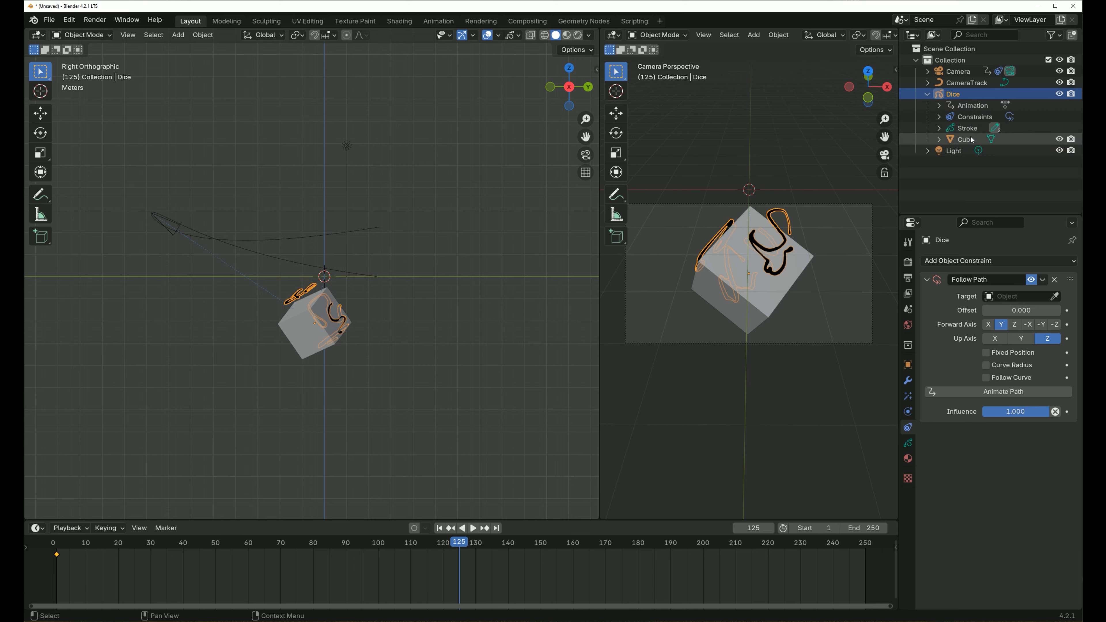
left_click(927, 93)
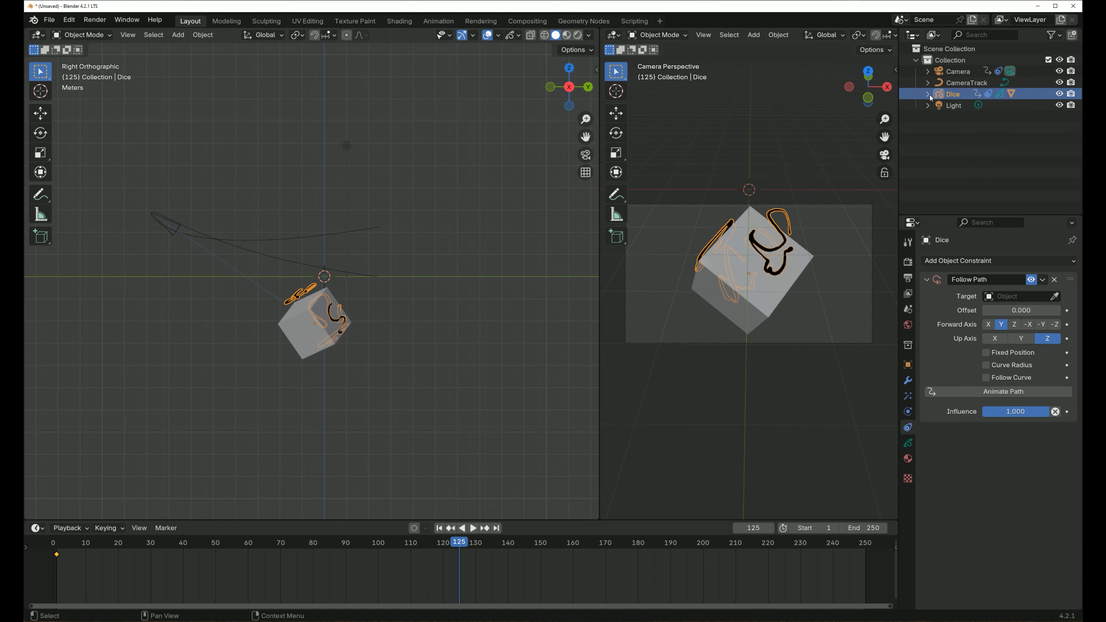
- Keyframe the Dice object's location, rotation and scale at frame 125
left_click(908, 366)
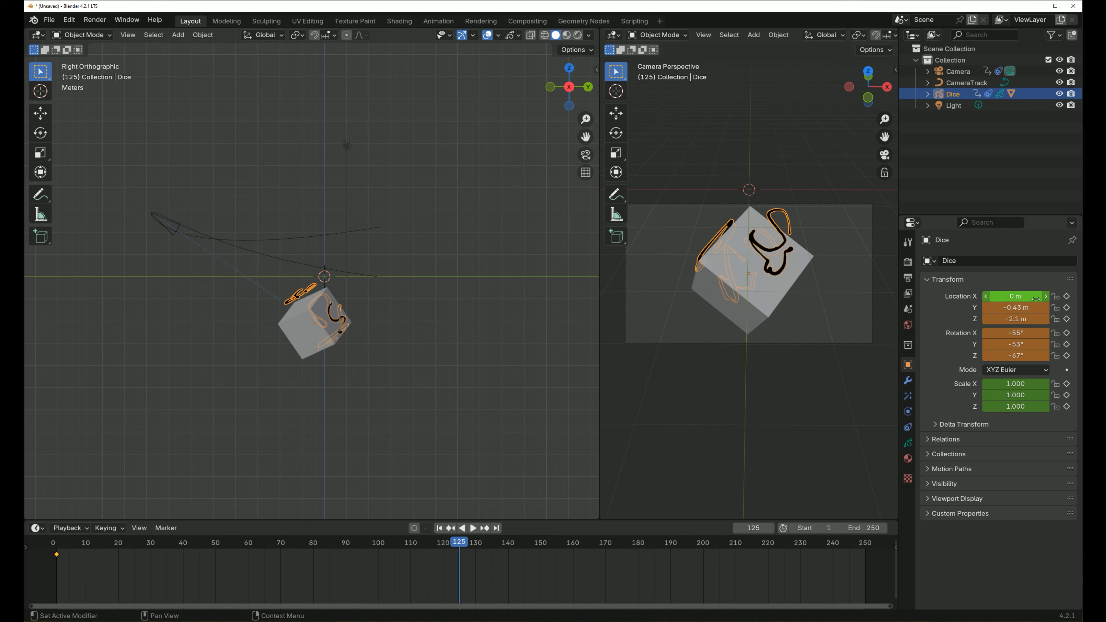
key("i")
key("i")
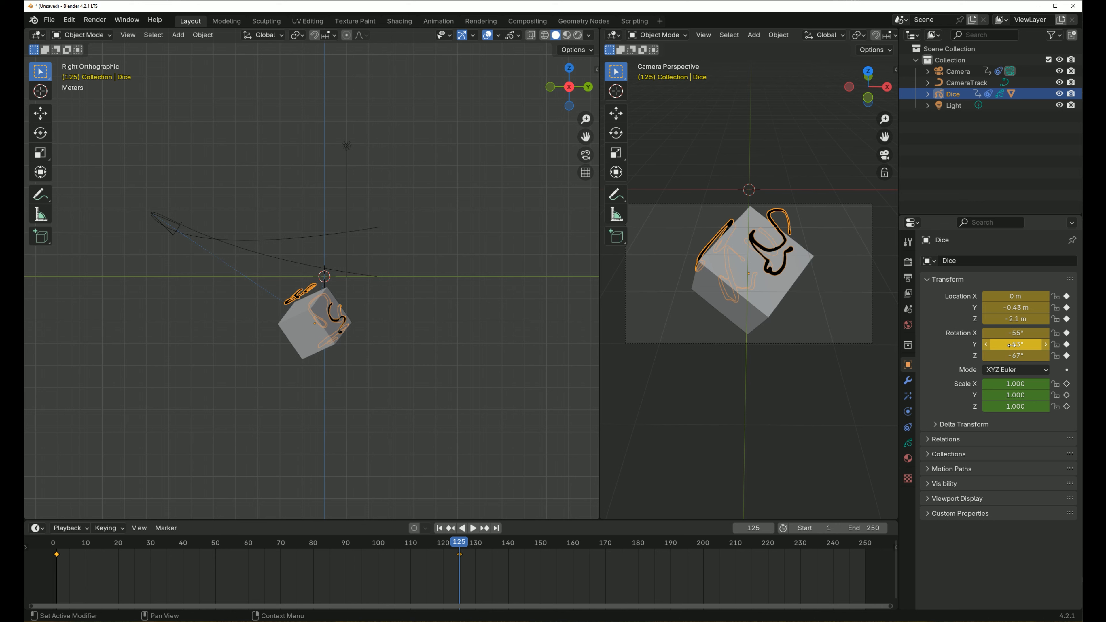
key("i")
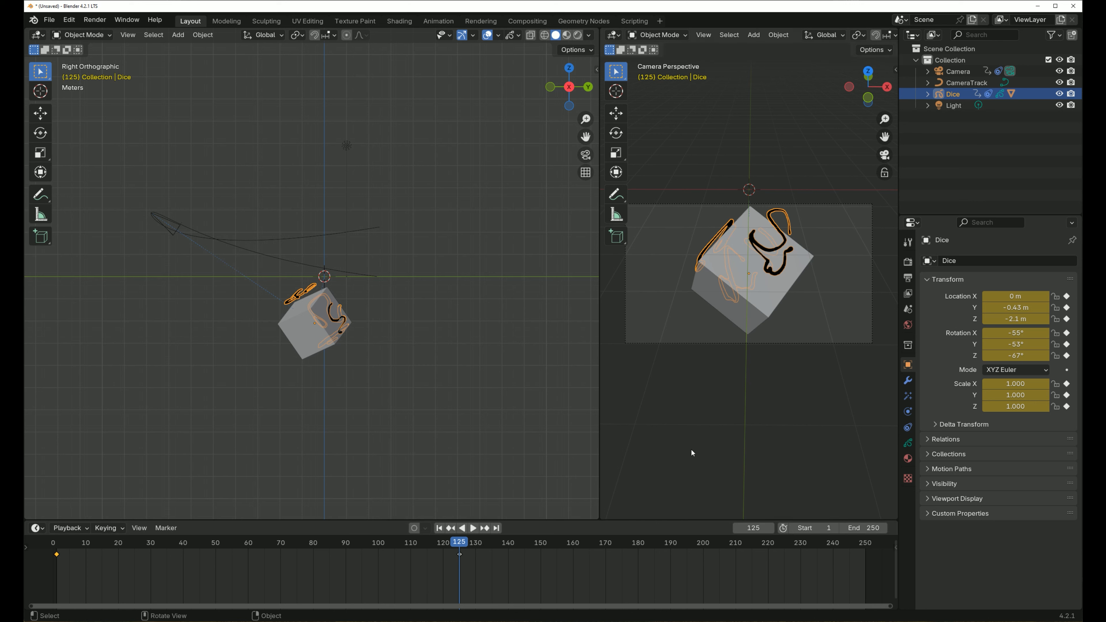
- Paste the Dice object's frame 1 keyframes at frame 250, and play the animation to check it
left_click(498, 529)
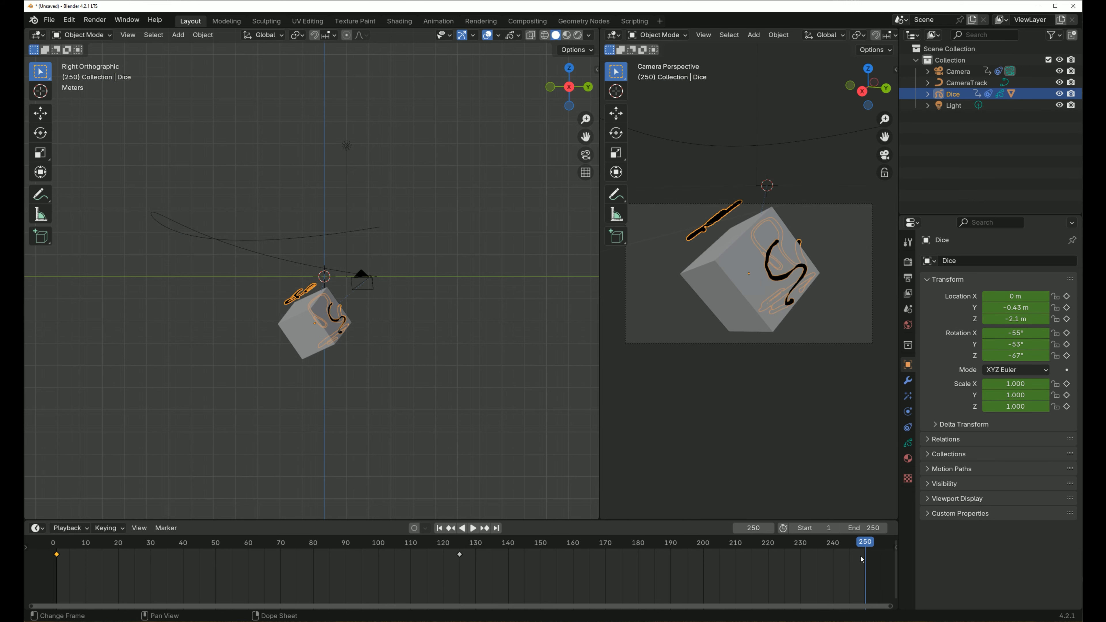
key("ctrl+v")
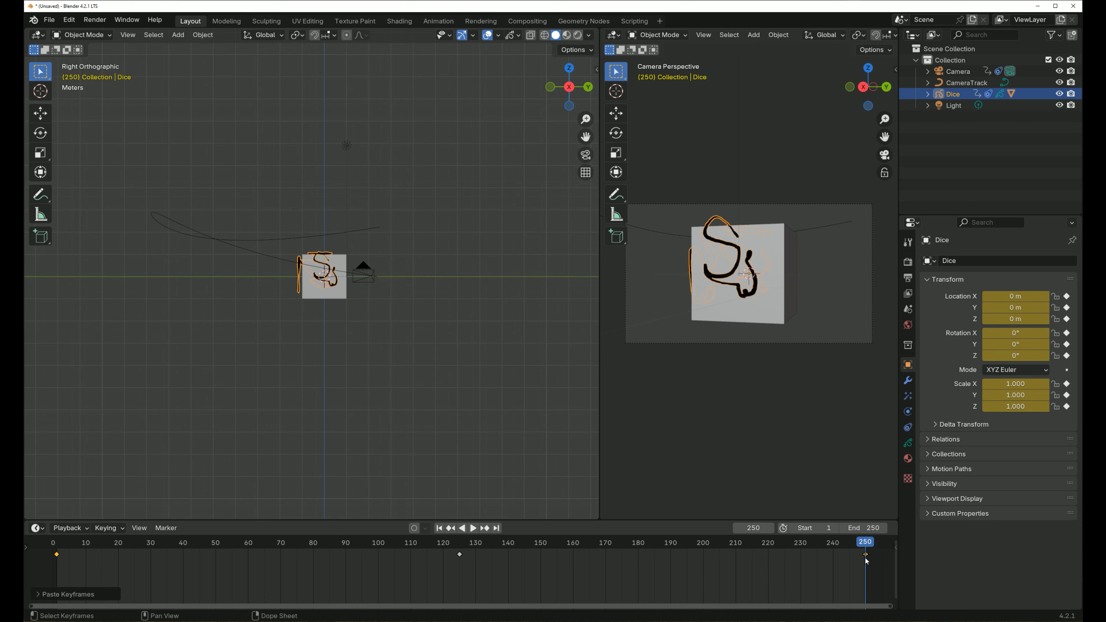
left_click(472, 527)
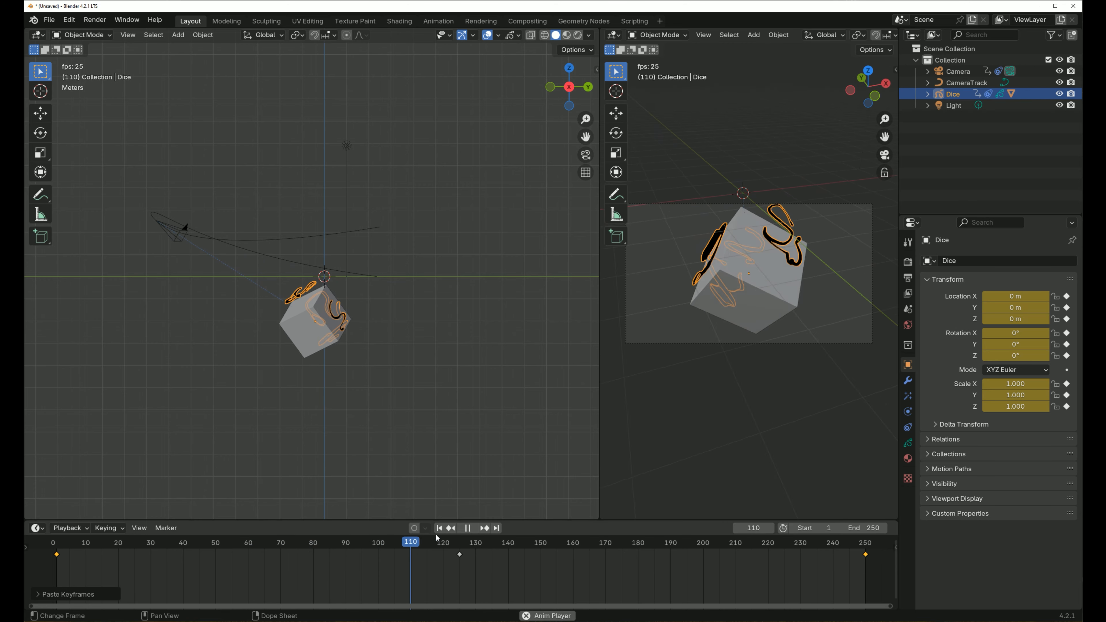
key("Escape")
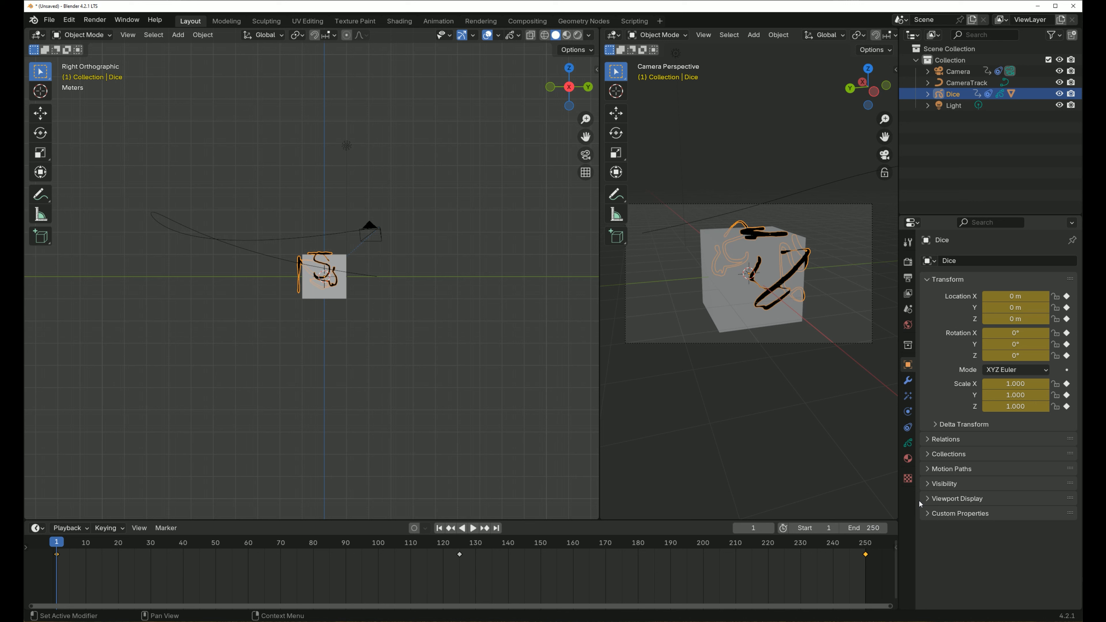
- Review the scene's output and render settings, and look at the sample animated short in the browser
left_click(908, 279)
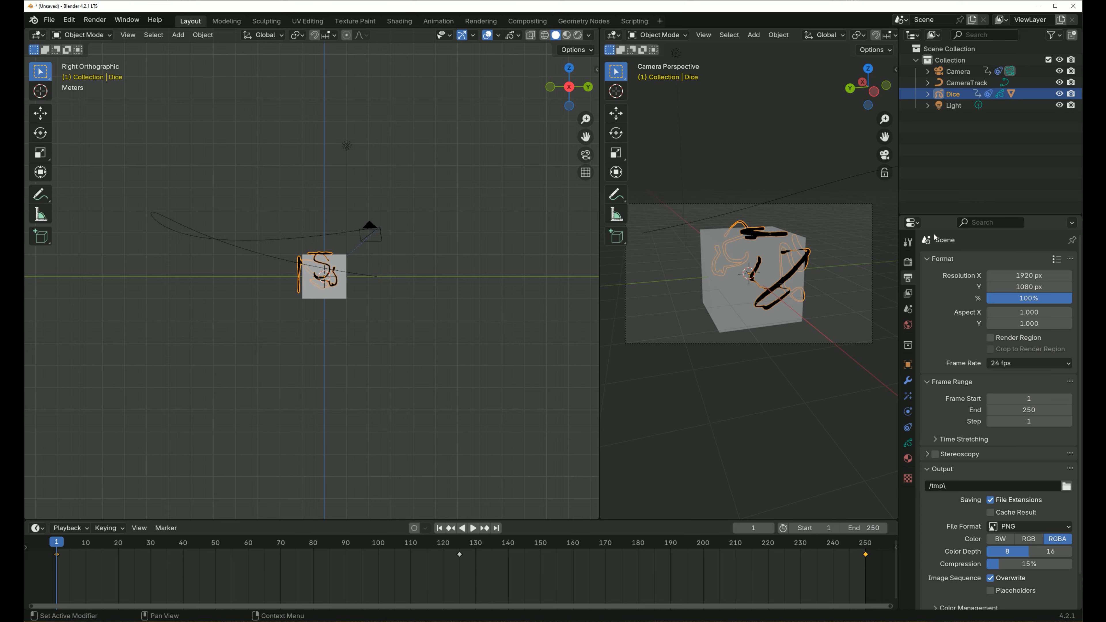
left_click(908, 263)
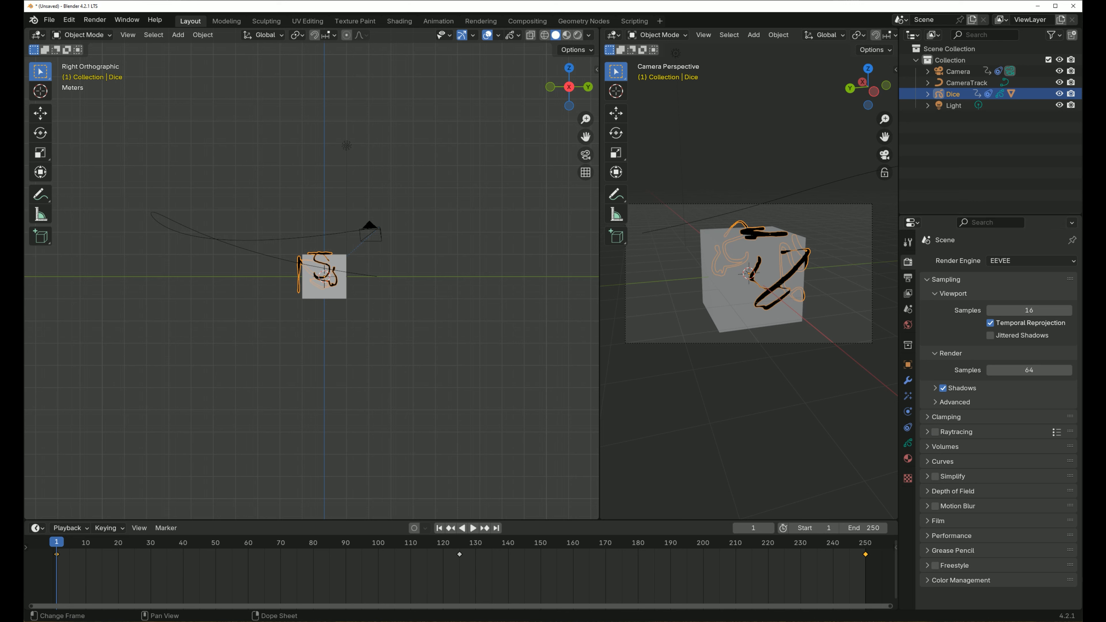
key("alt+Tab")
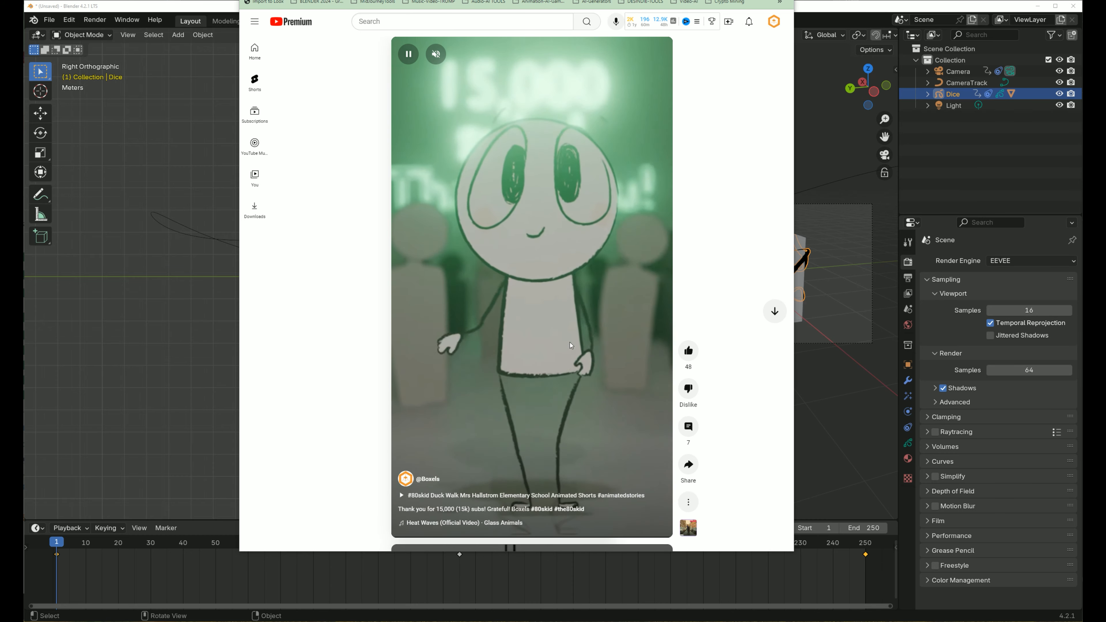
left_click(172, 8)
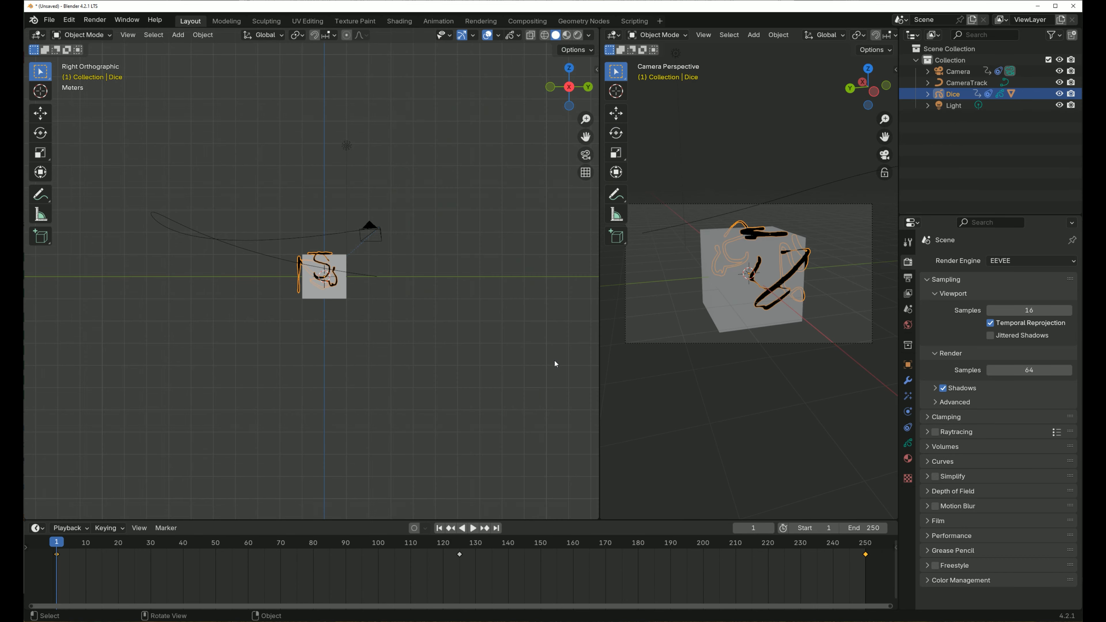
- Expand the Camera's Track To constraint to examine its settings
left_click(957, 82)
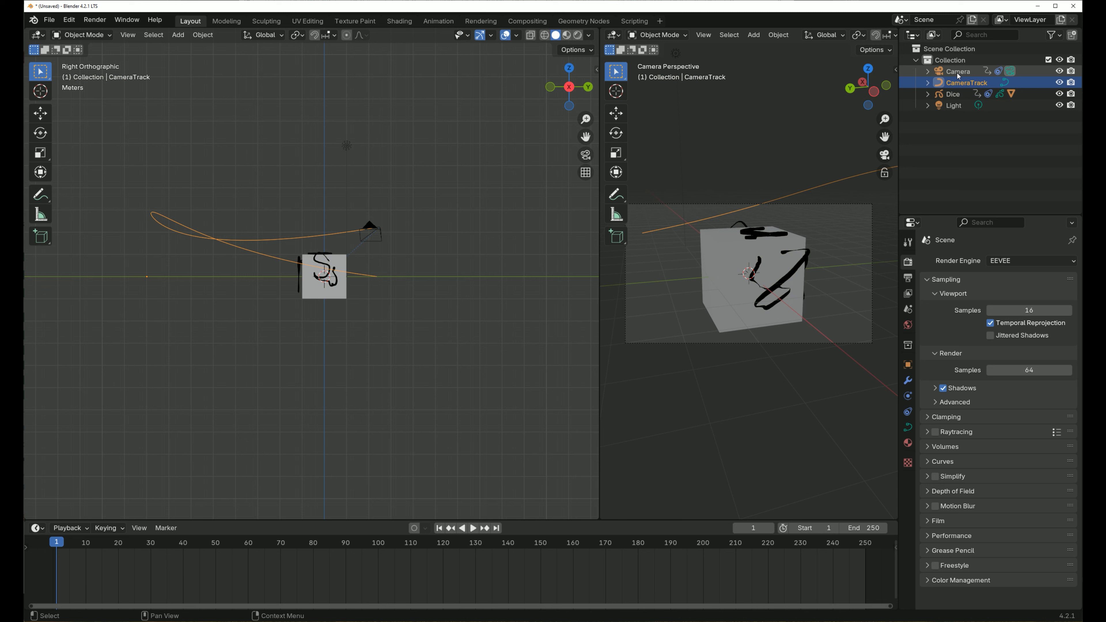
left_click(956, 72)
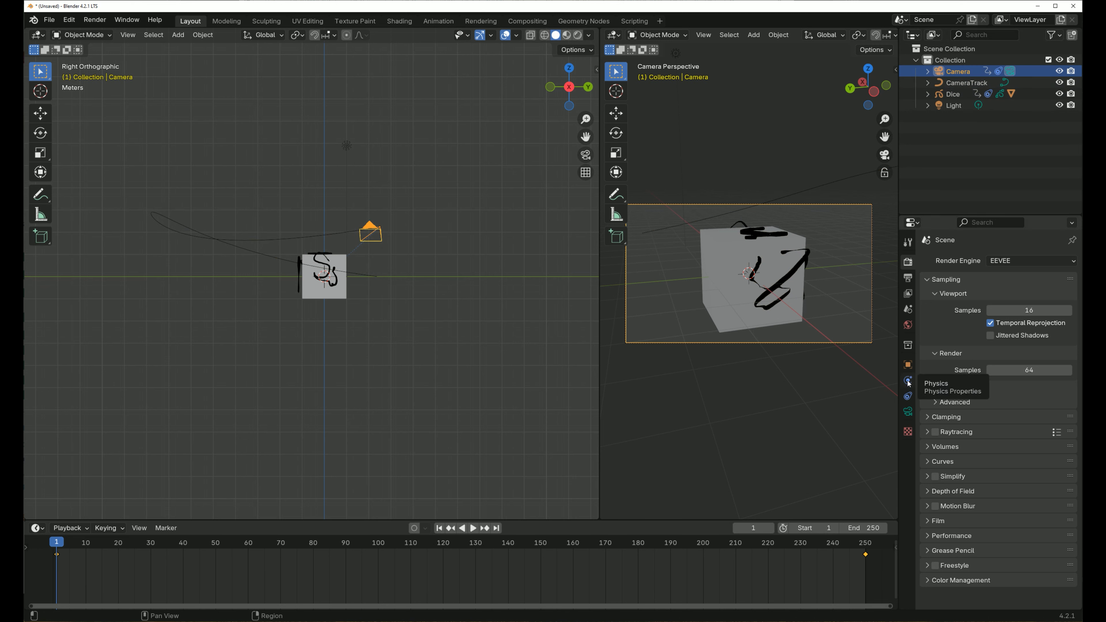
left_click(907, 395)
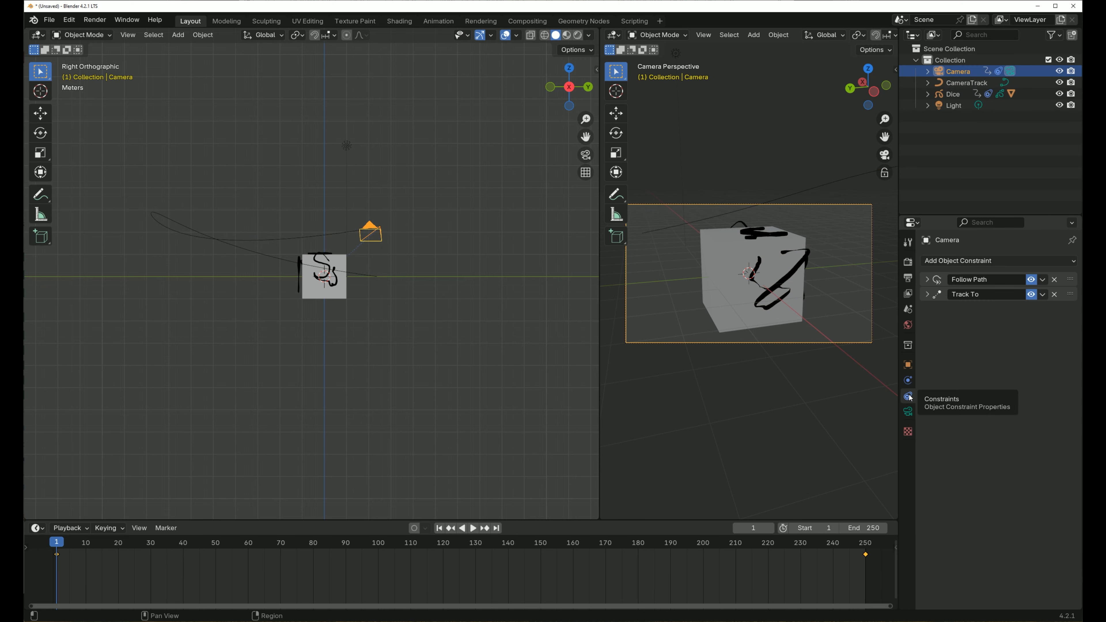
left_click(928, 295)
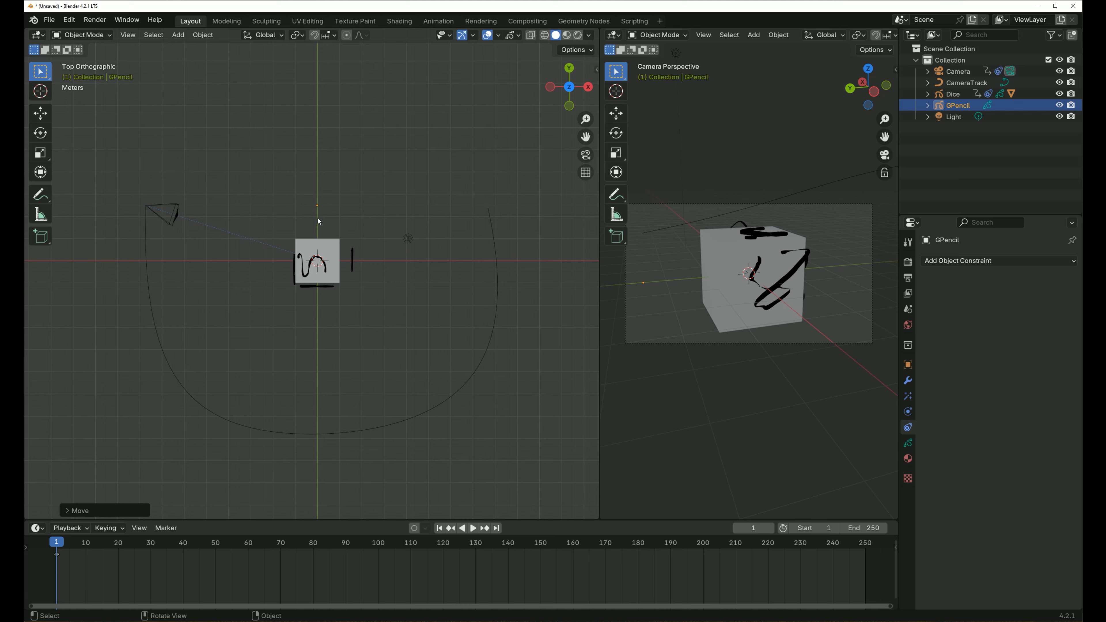
- Add a Plain Axes empty at the 3D cursor
key("shift+a")
mouse_move(198, 213)
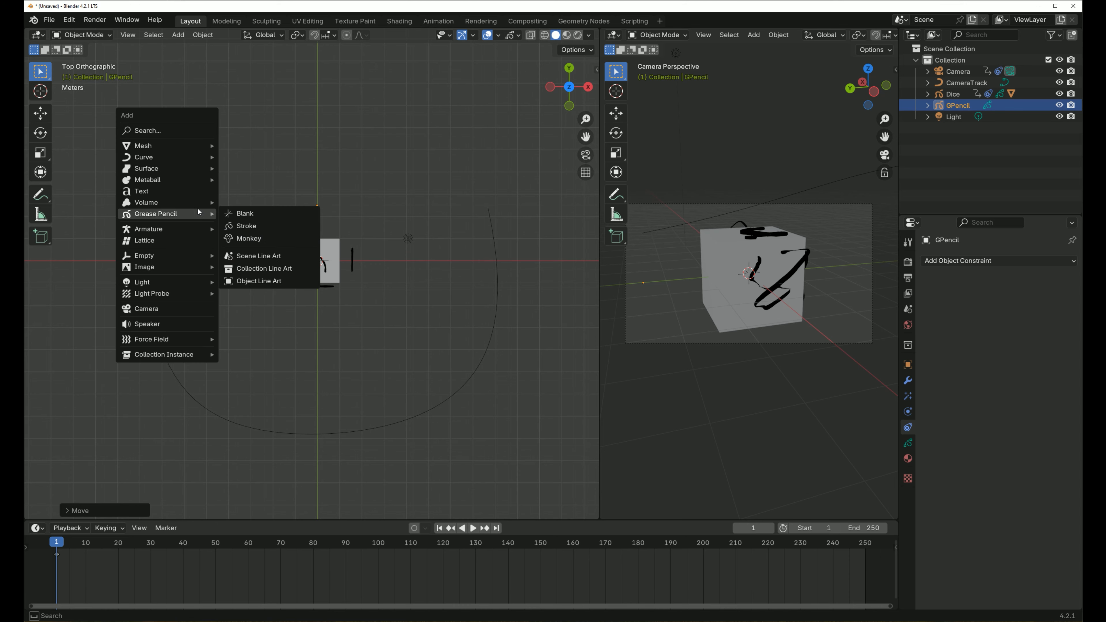
mouse_move(173, 257)
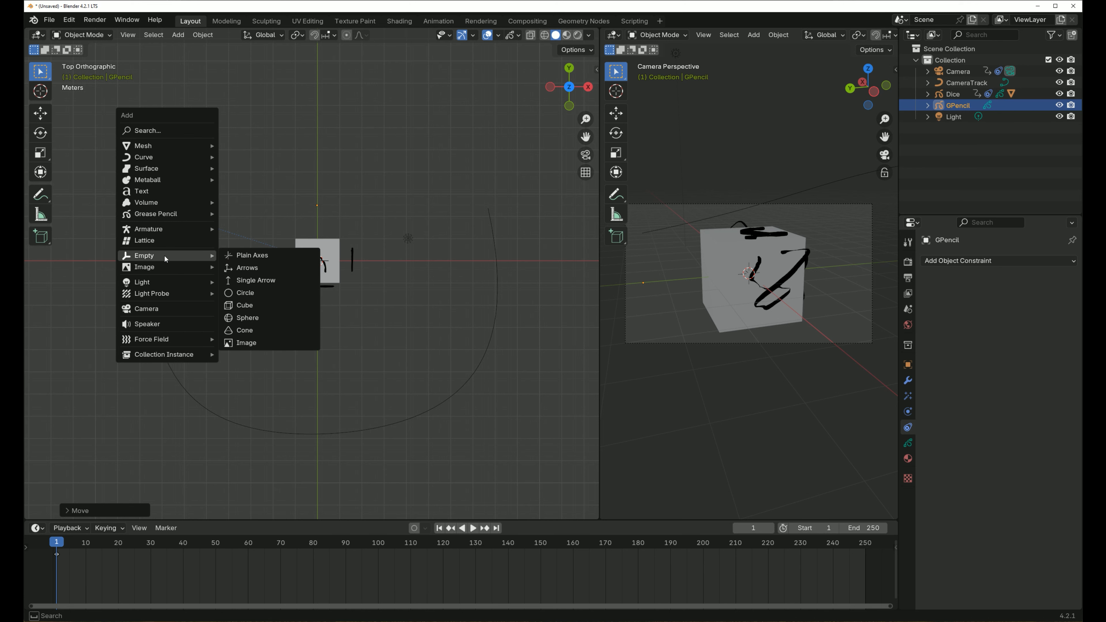
left_click(268, 257)
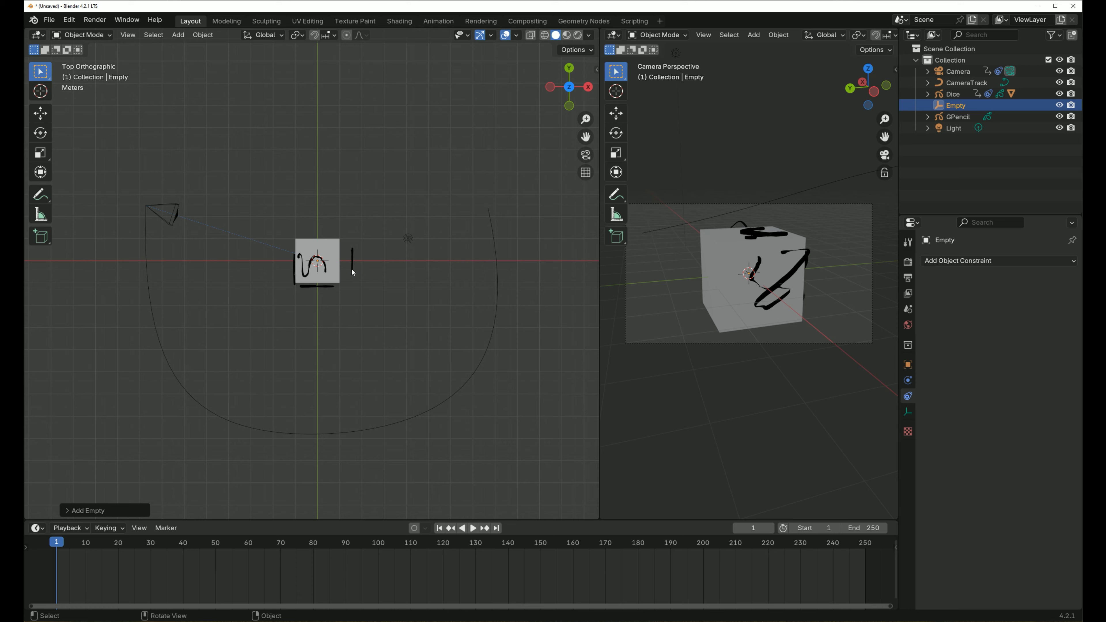
key("g")
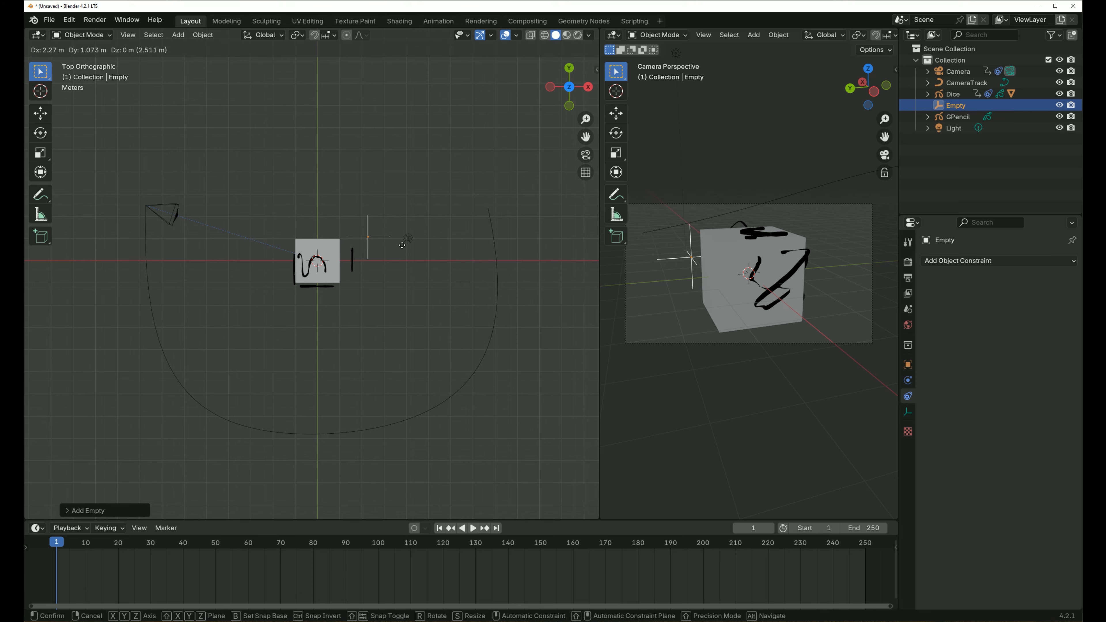
right_click(366, 220)
key("r")
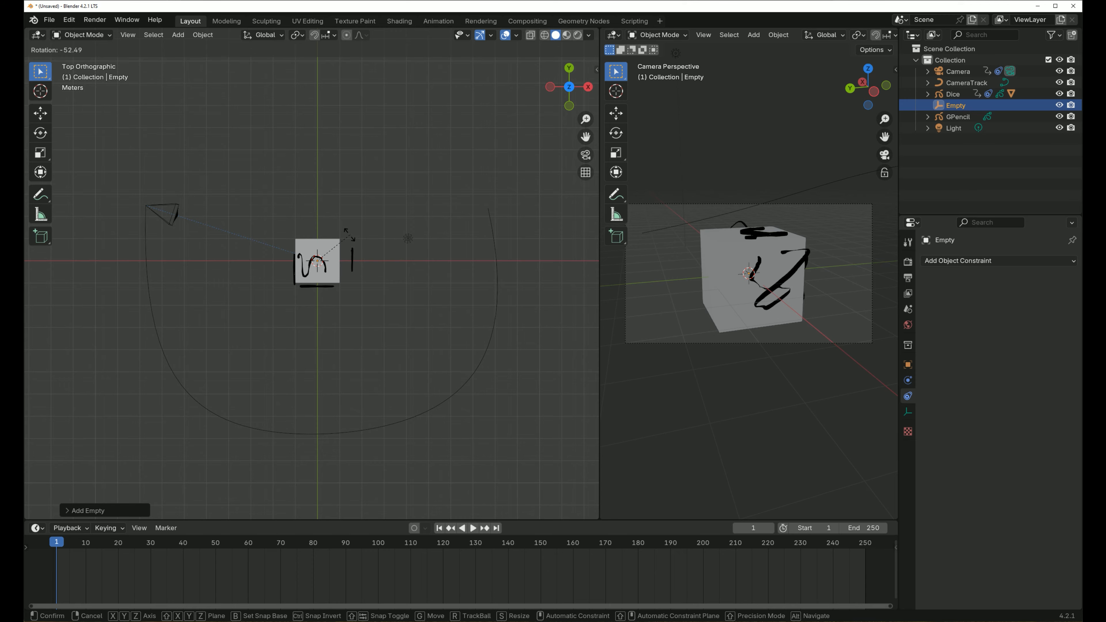
right_click(358, 236)
middle_click_drag(358, 236, 280, 155)
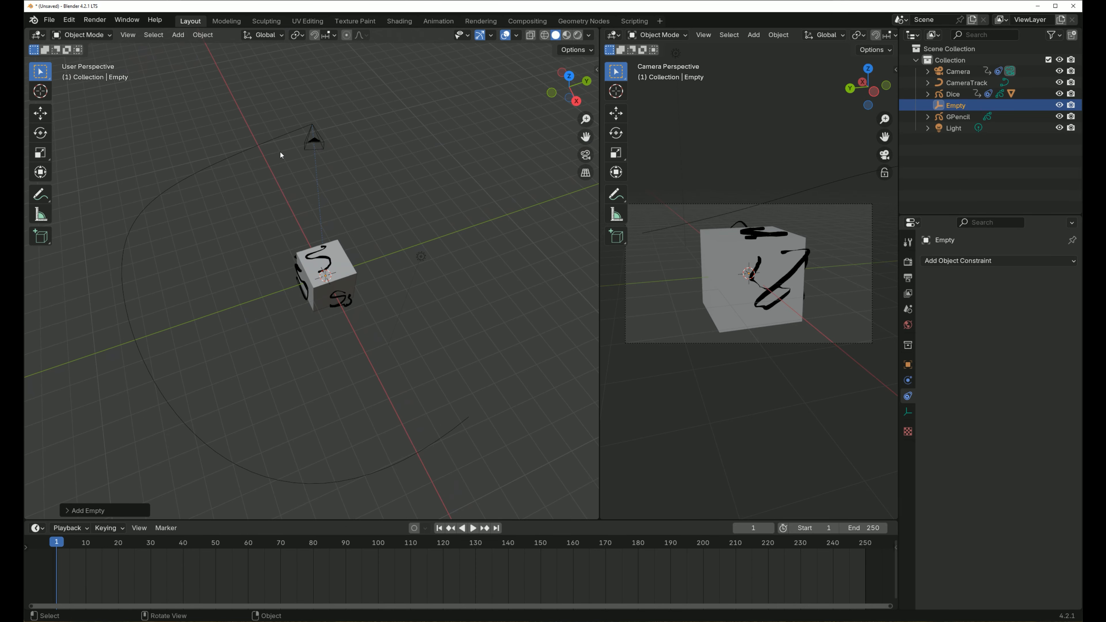
key("KP_7")
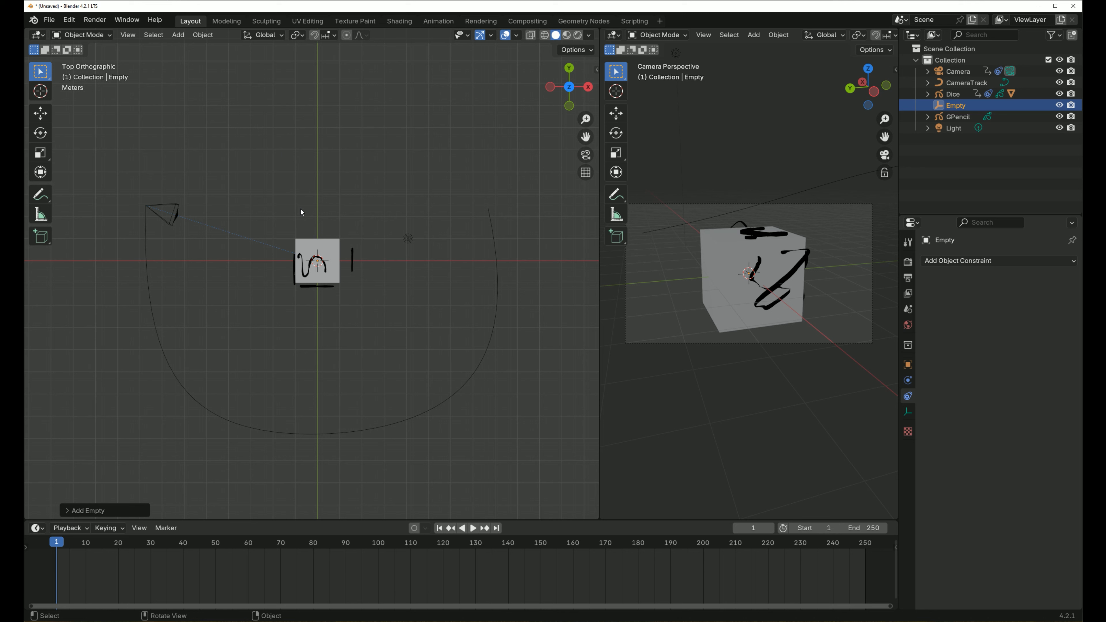
- Move the Empty in top view to just beyond the cube's +Y side and rename it CameraFocus
key("g")
left_click(315, 176)
double_click(956, 104)
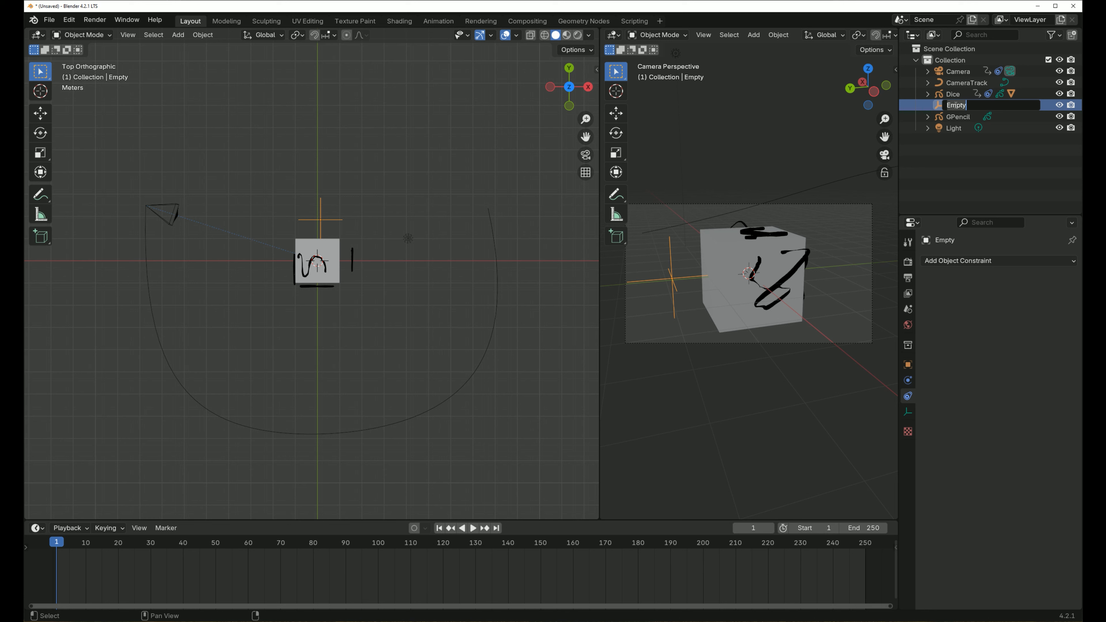
type("CameraFocus")
key("Return")
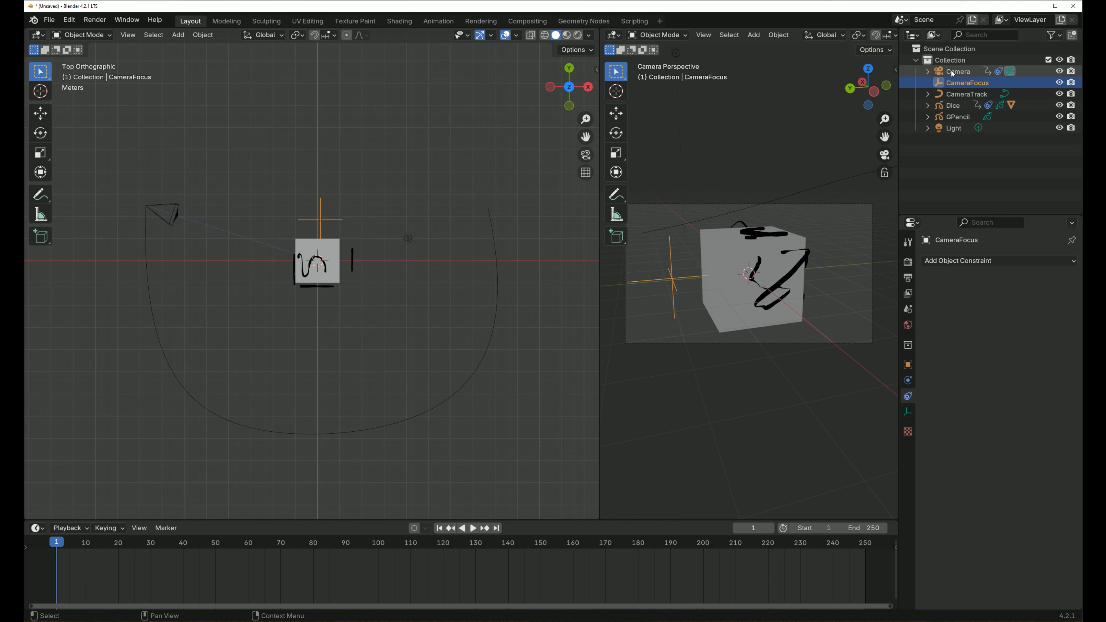
- Move the Camera, CameraFocus and CameraTrack objects into a new collection named Camera
left_click(951, 70)
left_click(952, 95, "shift")
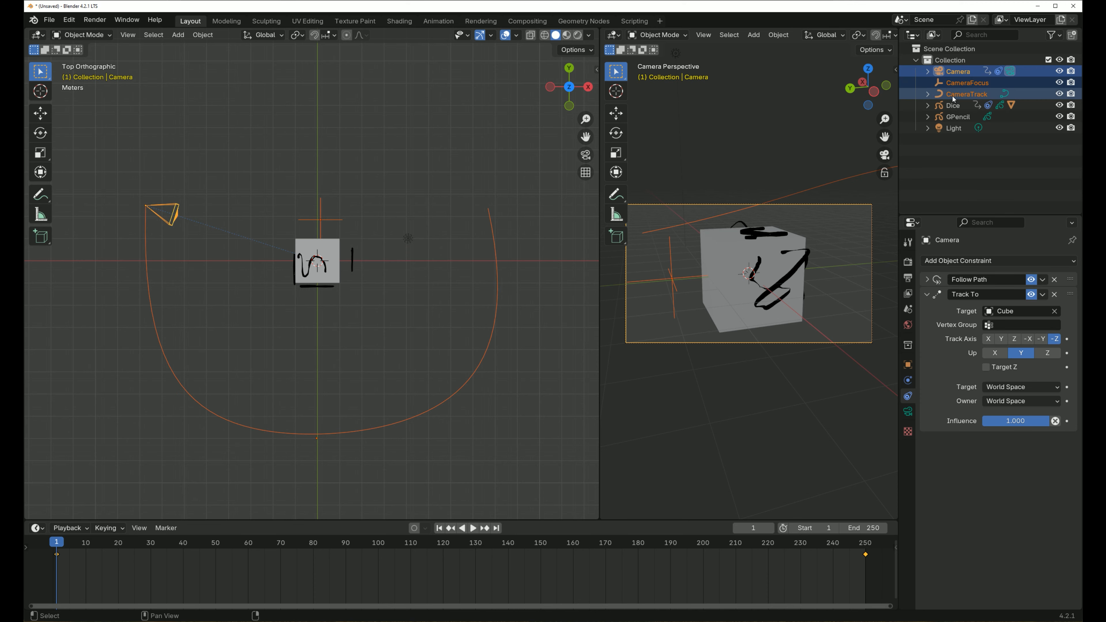
key("m")
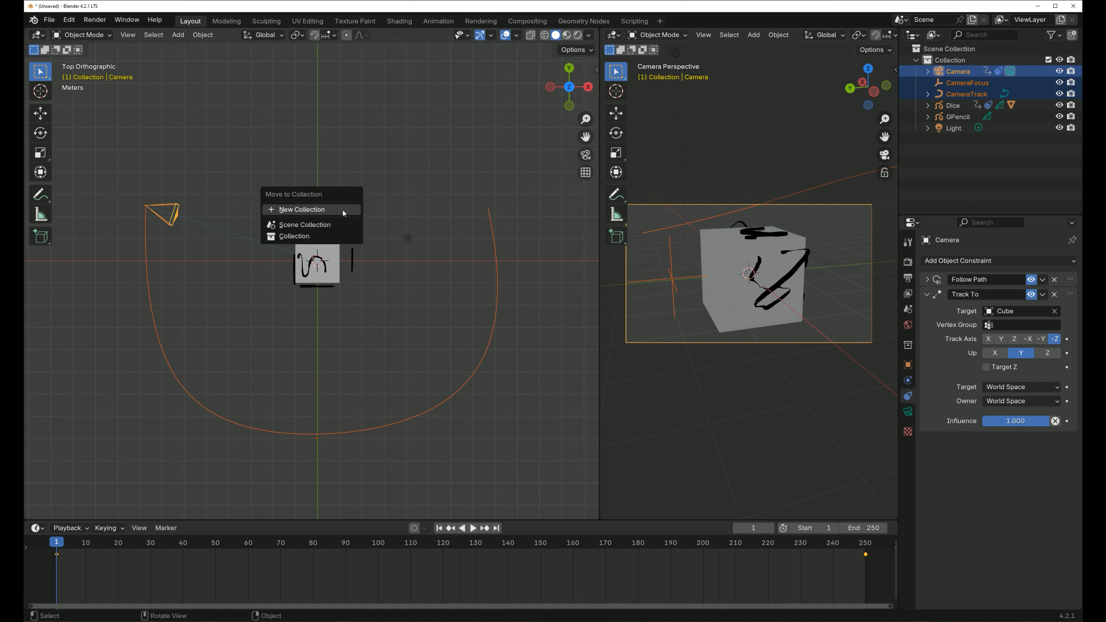
left_click(342, 210)
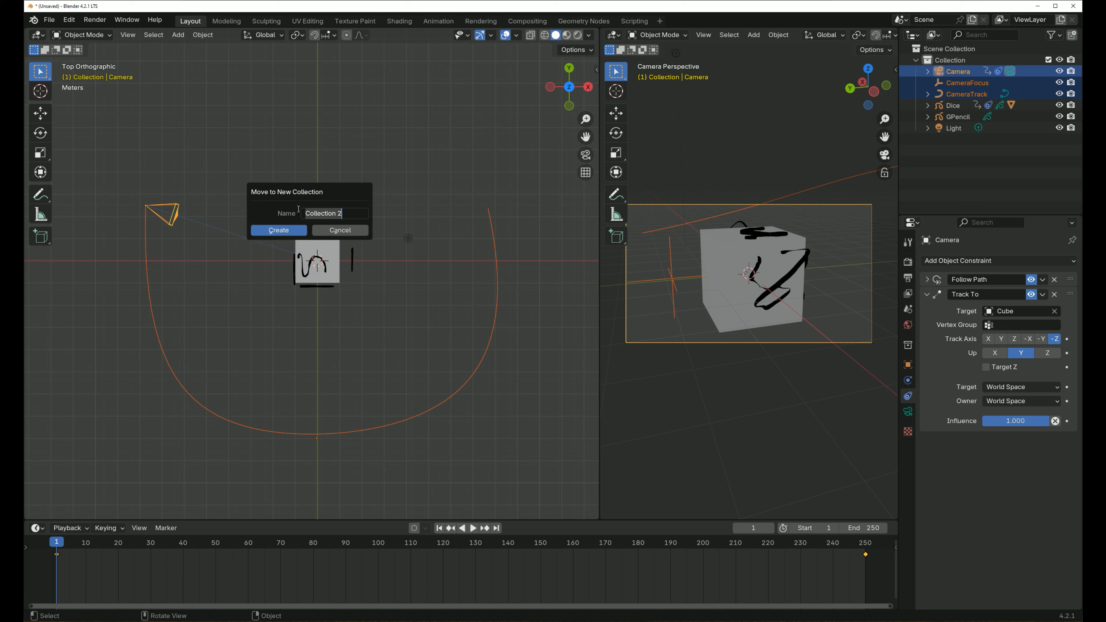
type("Camera")
left_click(279, 231)
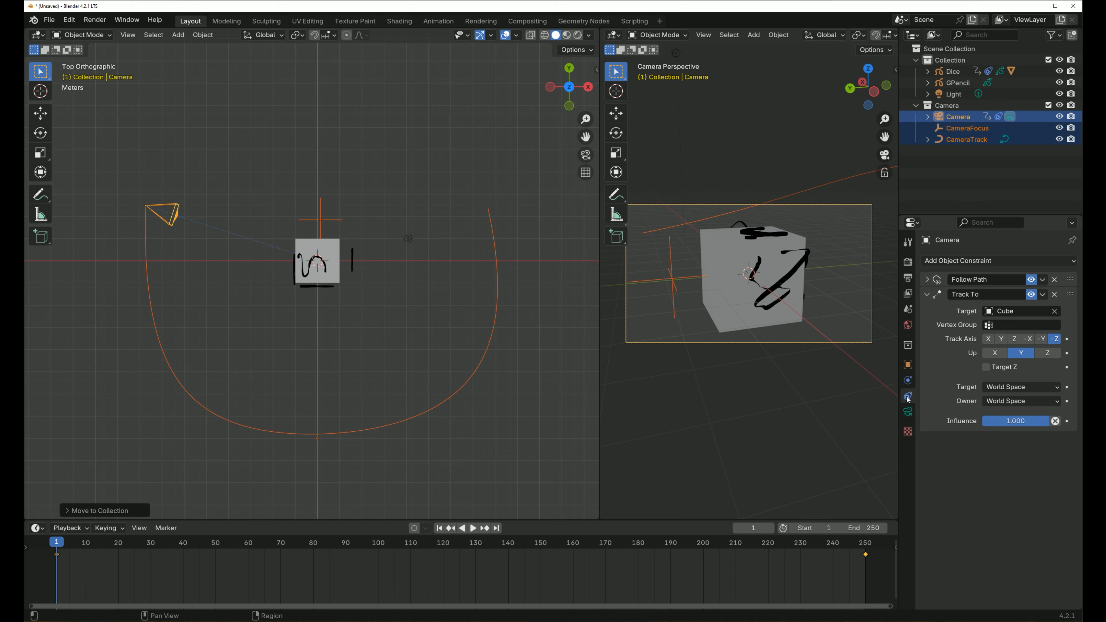
- Change the target of the Camera's Track To constraint from the cube to the CameraFocus empty
left_click(968, 117)
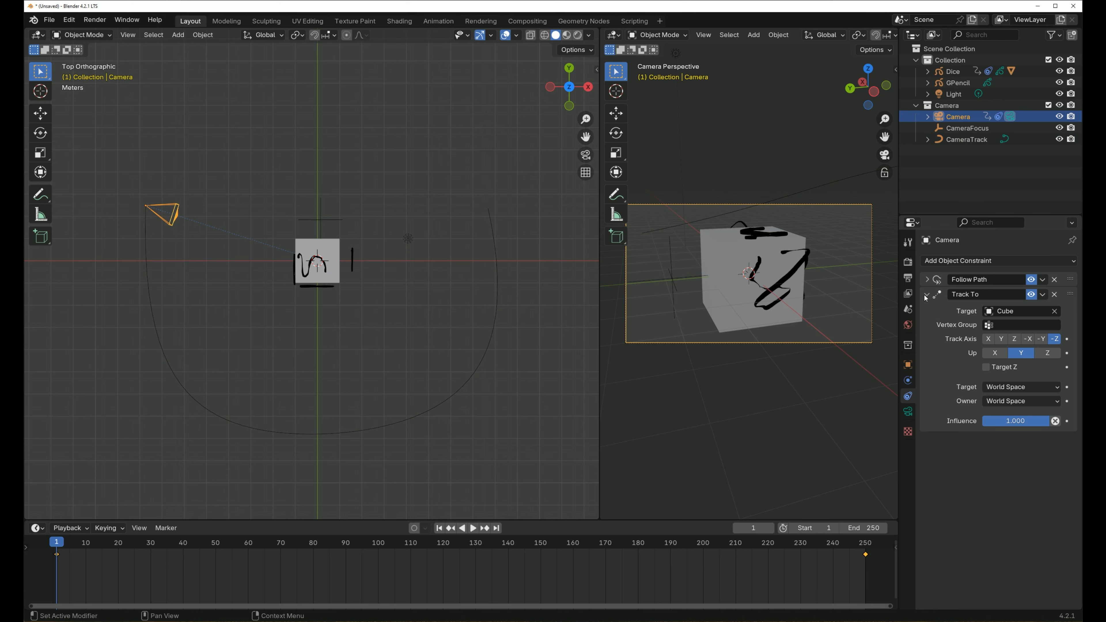
left_click(1055, 313)
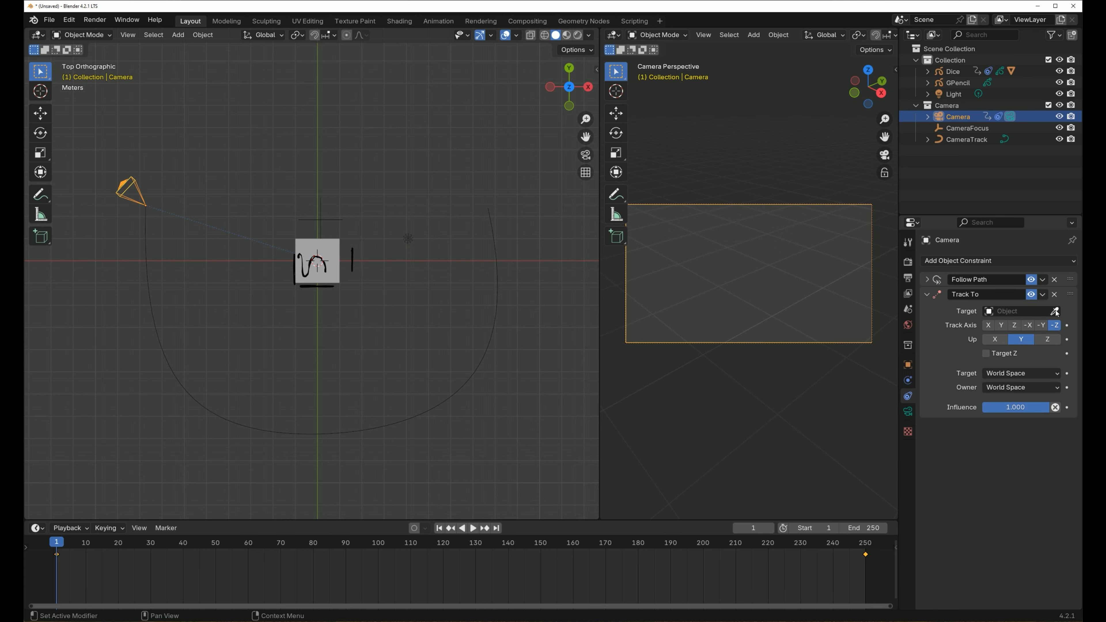
left_click(1054, 311)
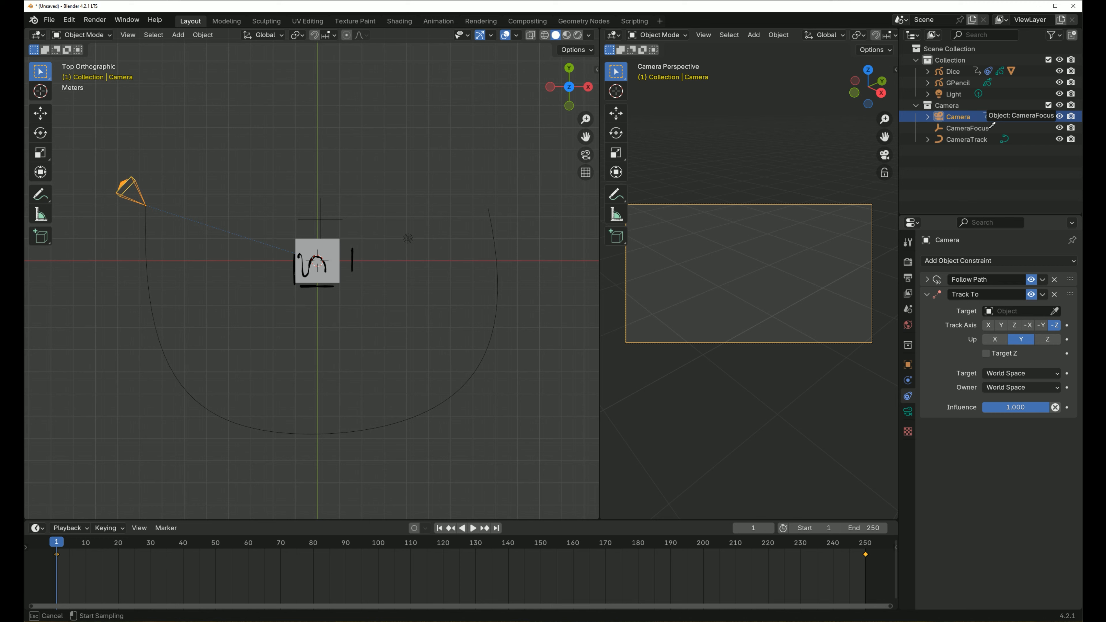
left_click(325, 217)
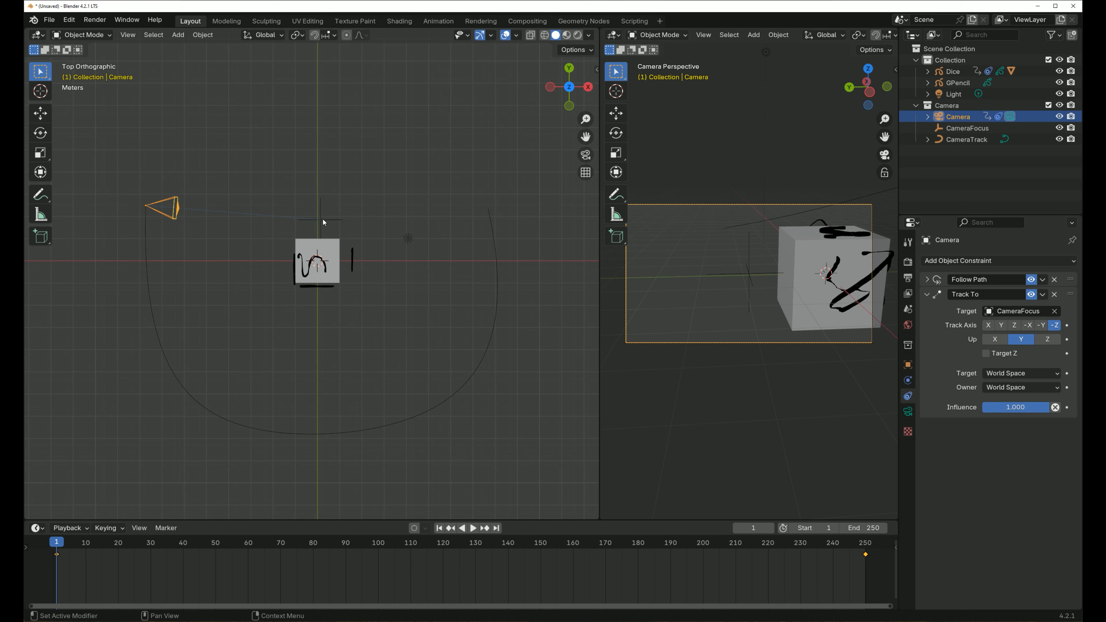
- Move CameraFocus about 1.7 m farther from the cube in top view during animation playback, and return to frame 1
left_click(472, 527)
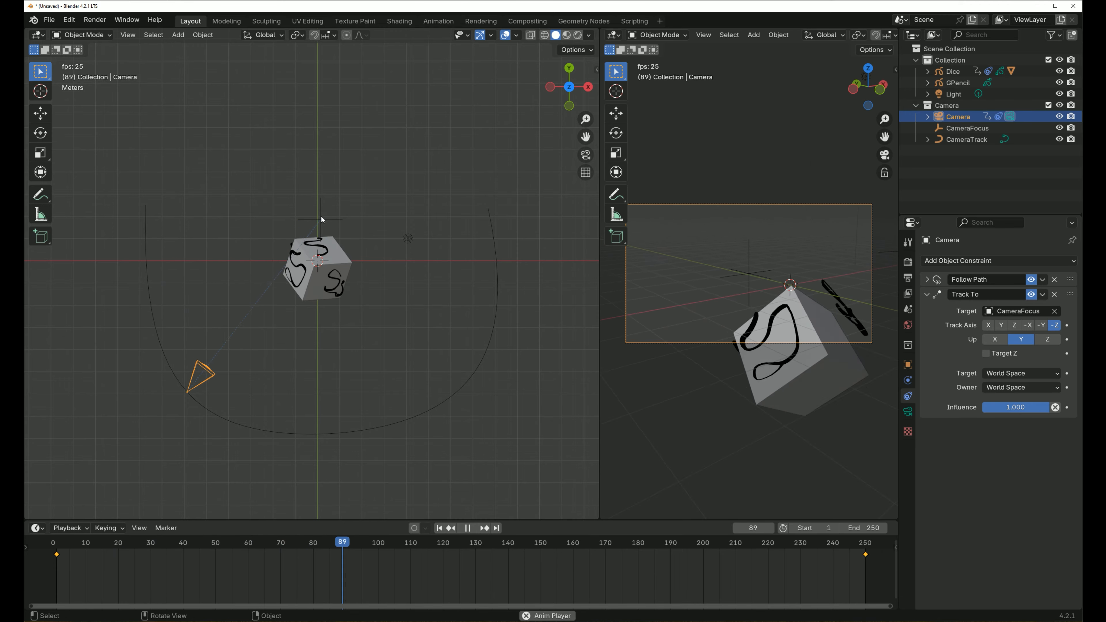
left_click(321, 216)
key("g")
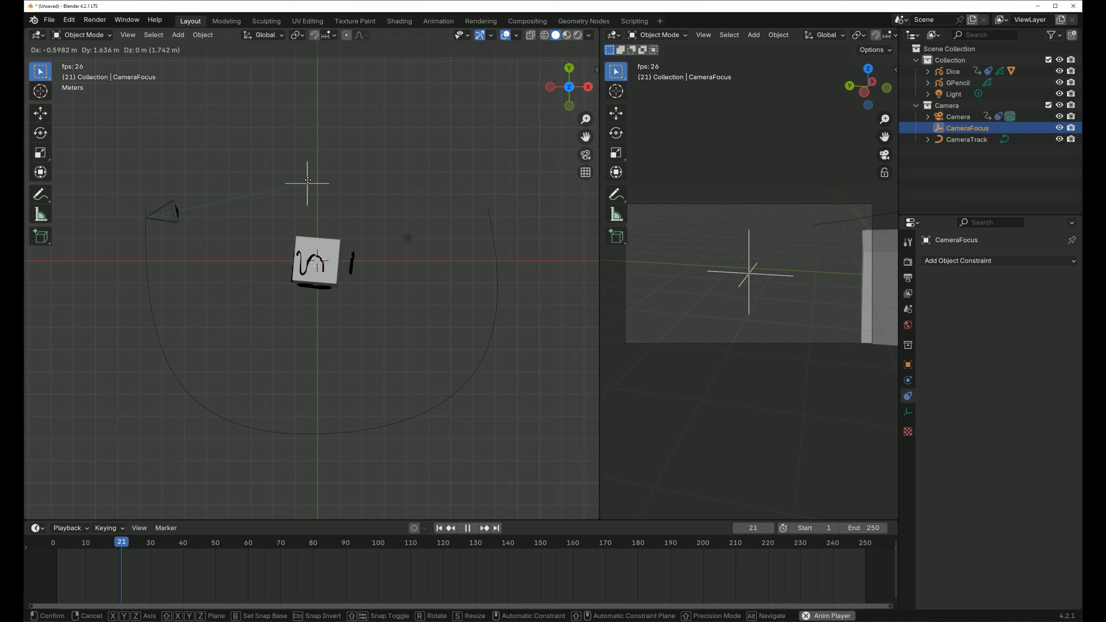
left_click(307, 181)
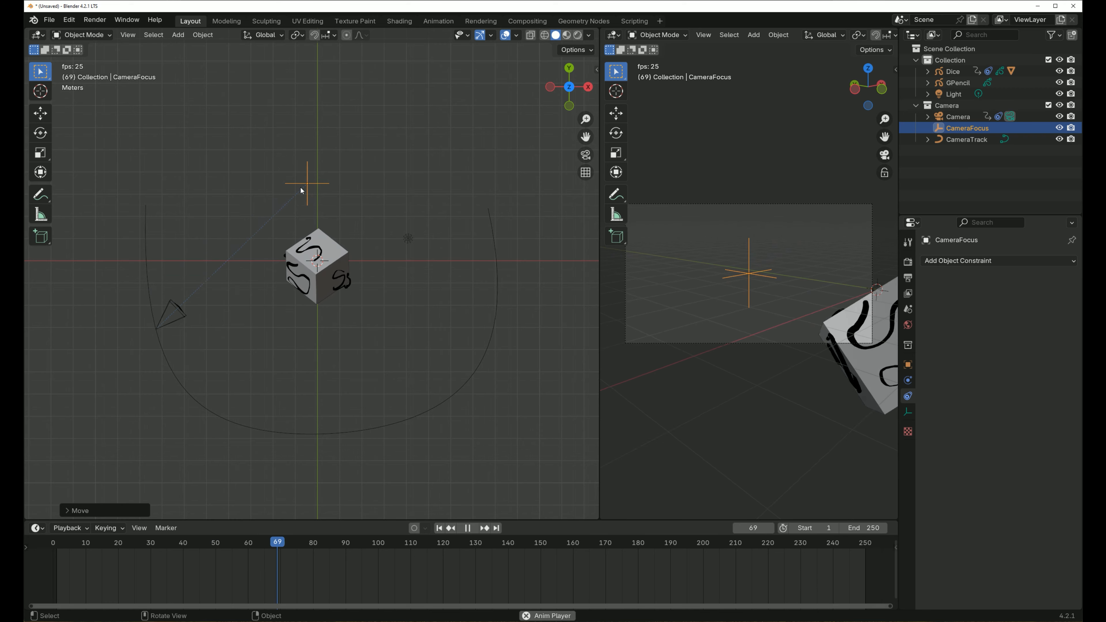
key("space")
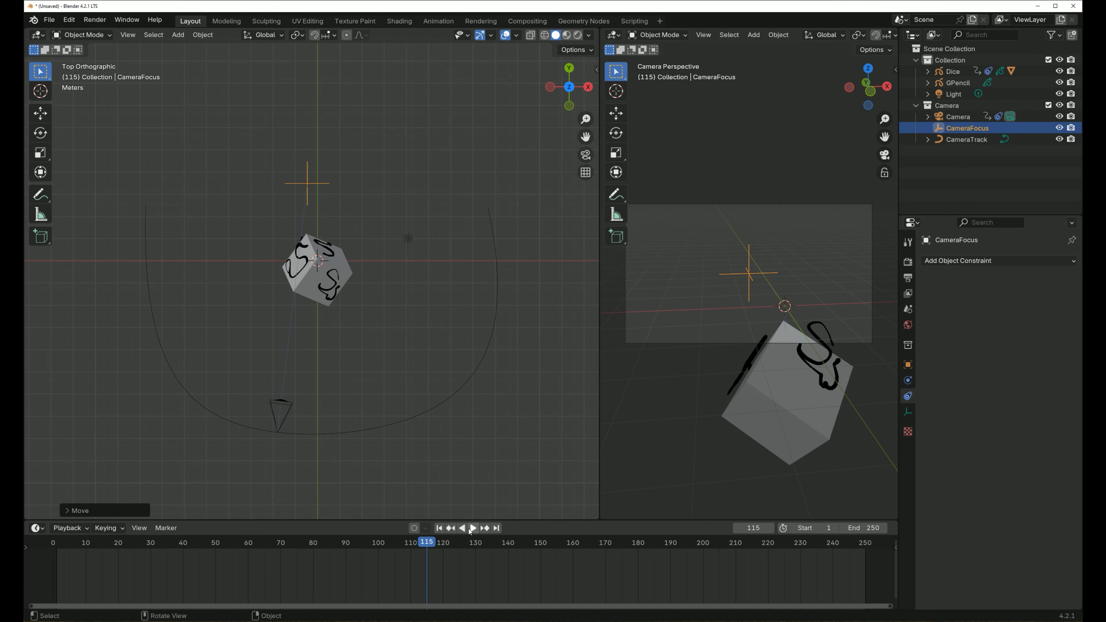
left_click(438, 528)
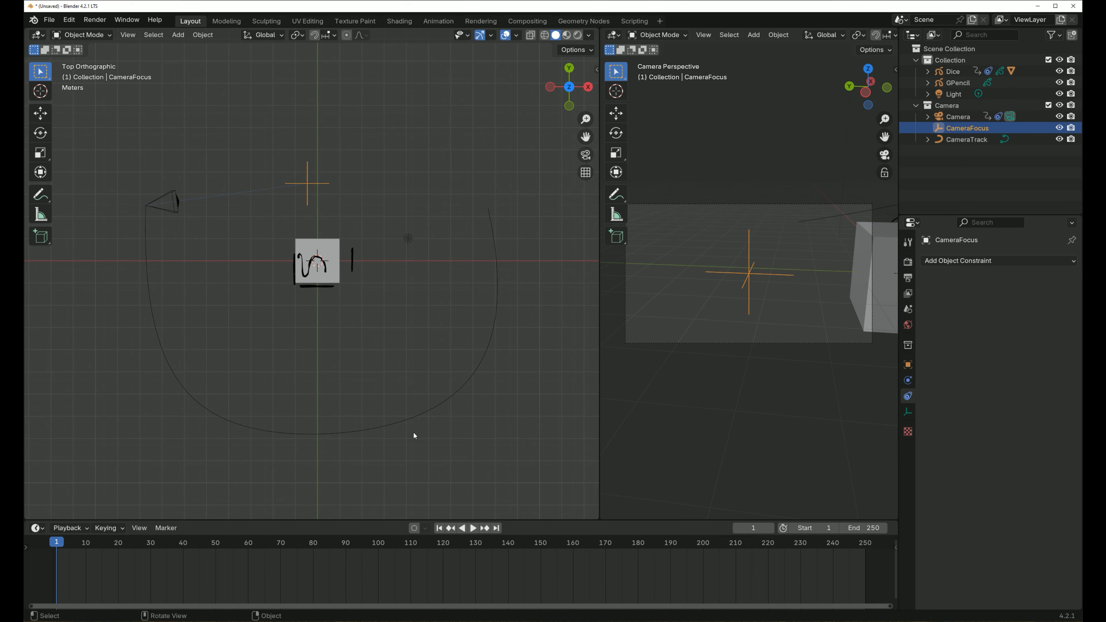
- Add a Path curve and move it in top view along +Y to beyond the CameraFocus empty
key("shift+a")
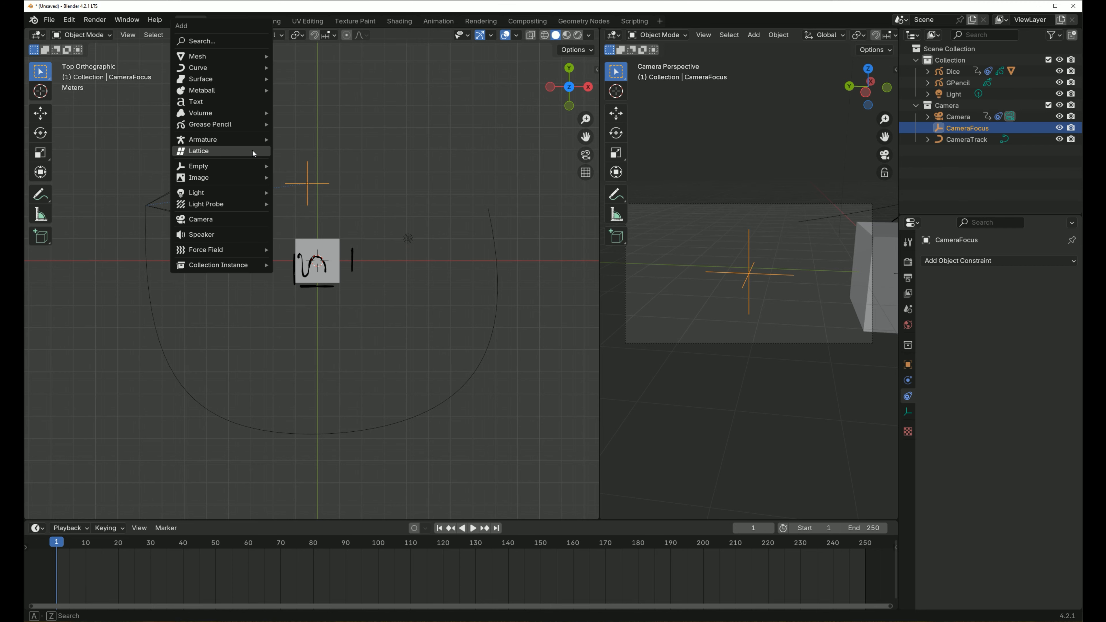
mouse_move(236, 68)
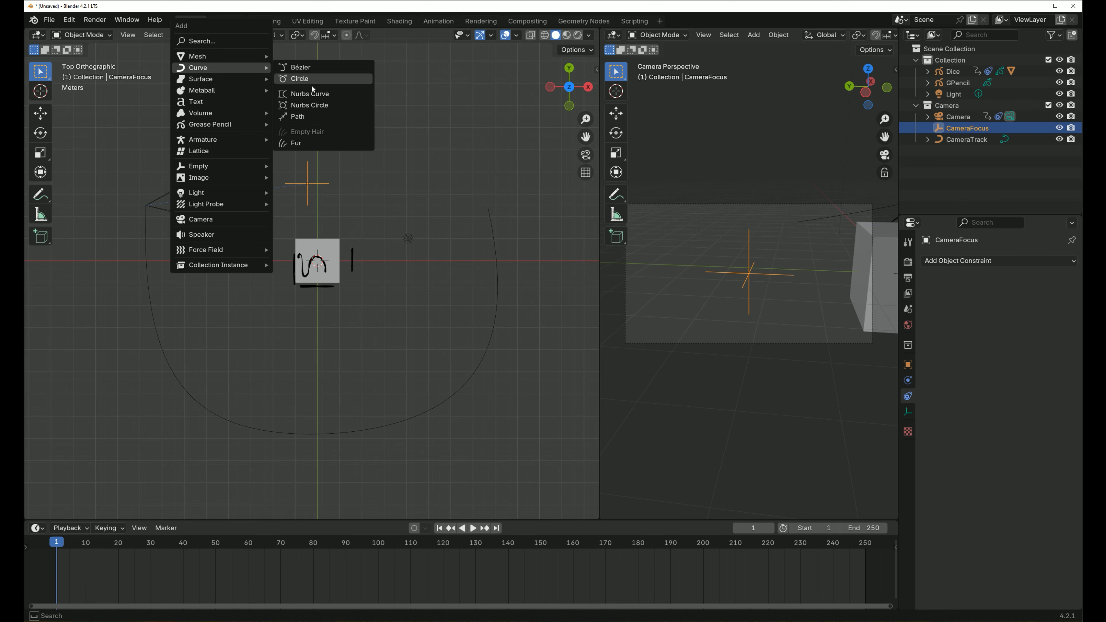
left_click(317, 117)
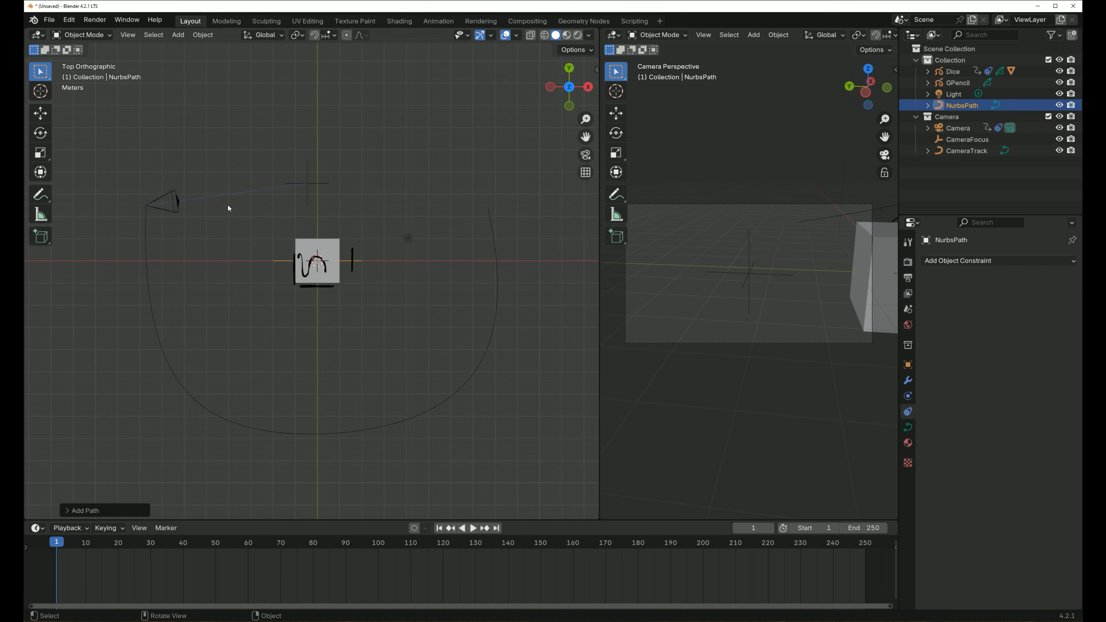
key("g")
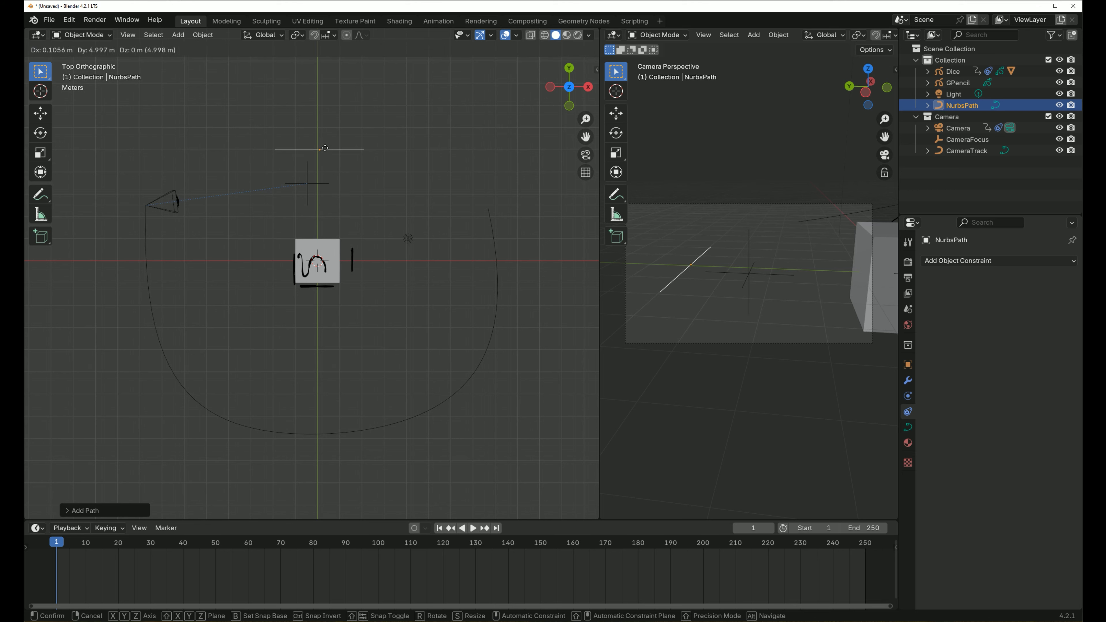
left_click(321, 115)
- In Edit Mode, move the path's -X end point out above the camera and raise the second control point to start an arc
left_click(82, 35)
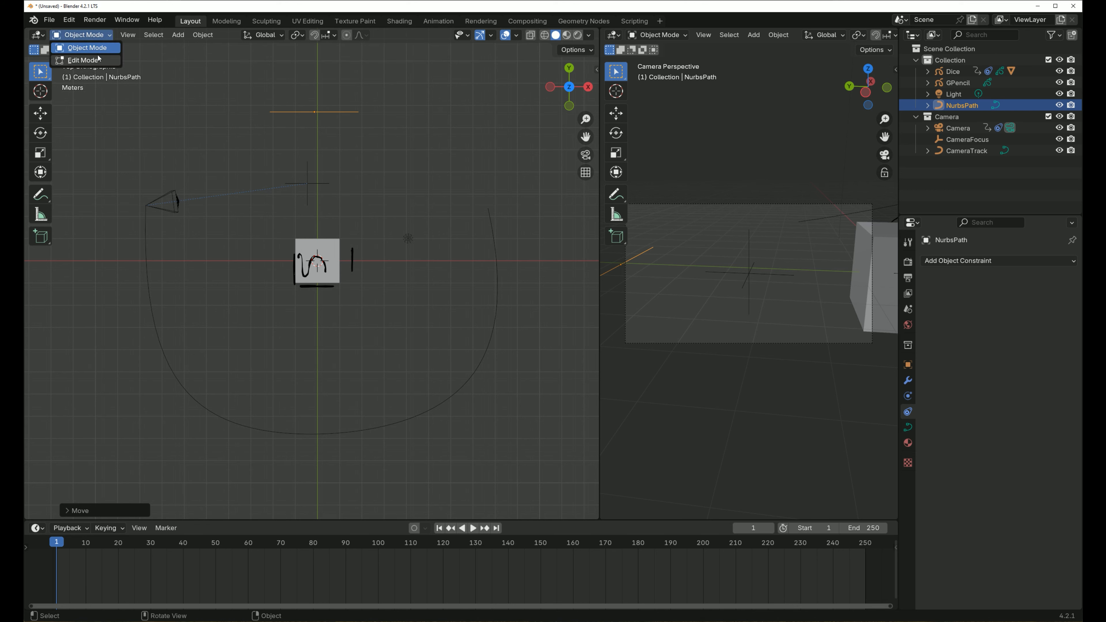
left_click(74, 49)
left_click(284, 126)
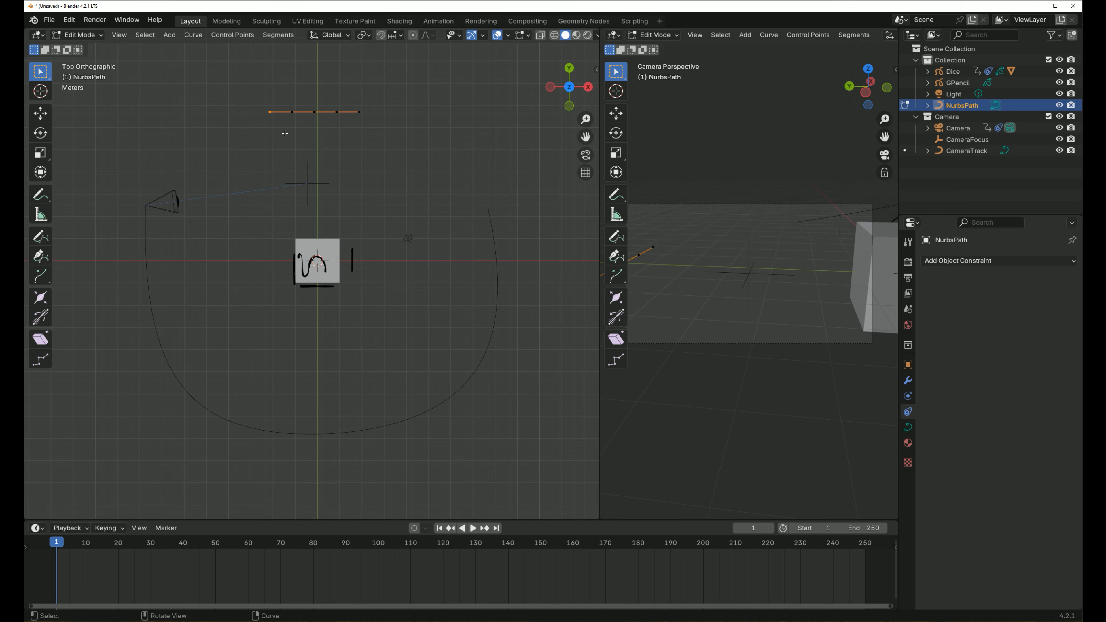
key("g")
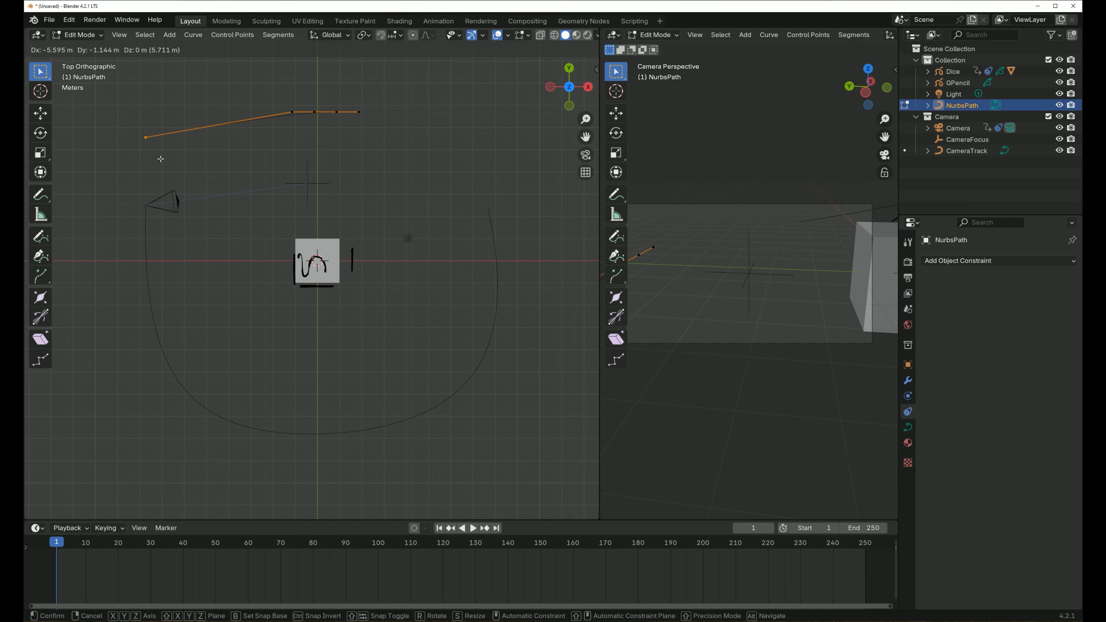
left_click(161, 159)
left_click(297, 121)
key("g")
left_click(242, 63)
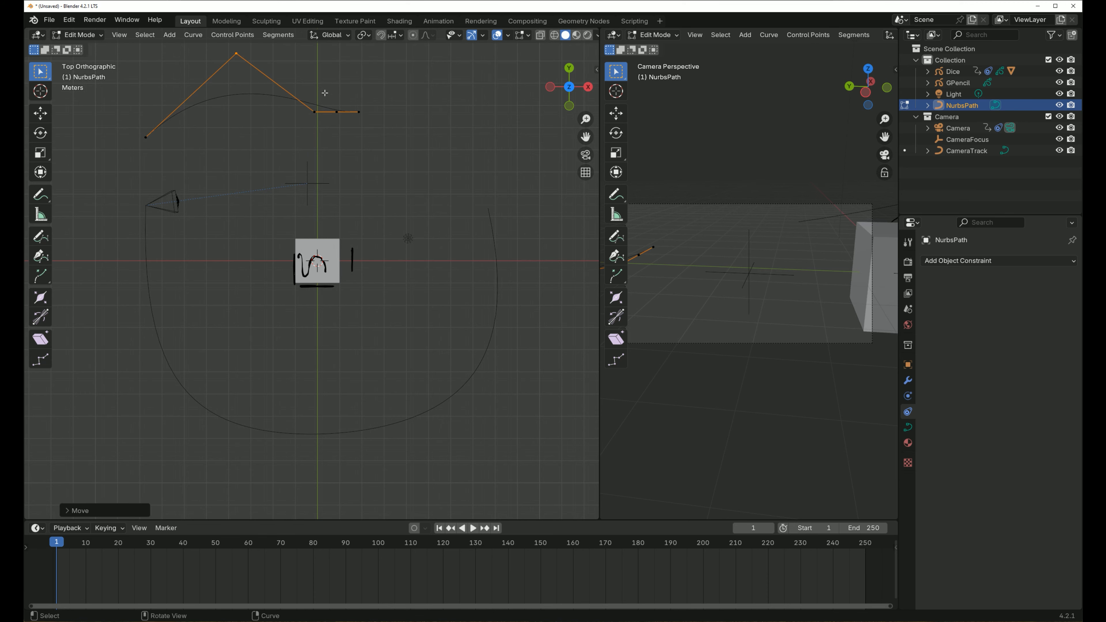
- Move the path's +X end point outward and down in top view, to just beyond the +X end of the camera track
left_click(370, 105)
key("g")
left_click(526, 90)
key("g")
left_click(391, 155)
- Move the path's fourth control point up and outward and raise the middle point about 4.1 m along Y to complete a smooth arch
left_click_drag(353, 97, 315, 133)
key("g")
left_click(391, 95)
key("g")
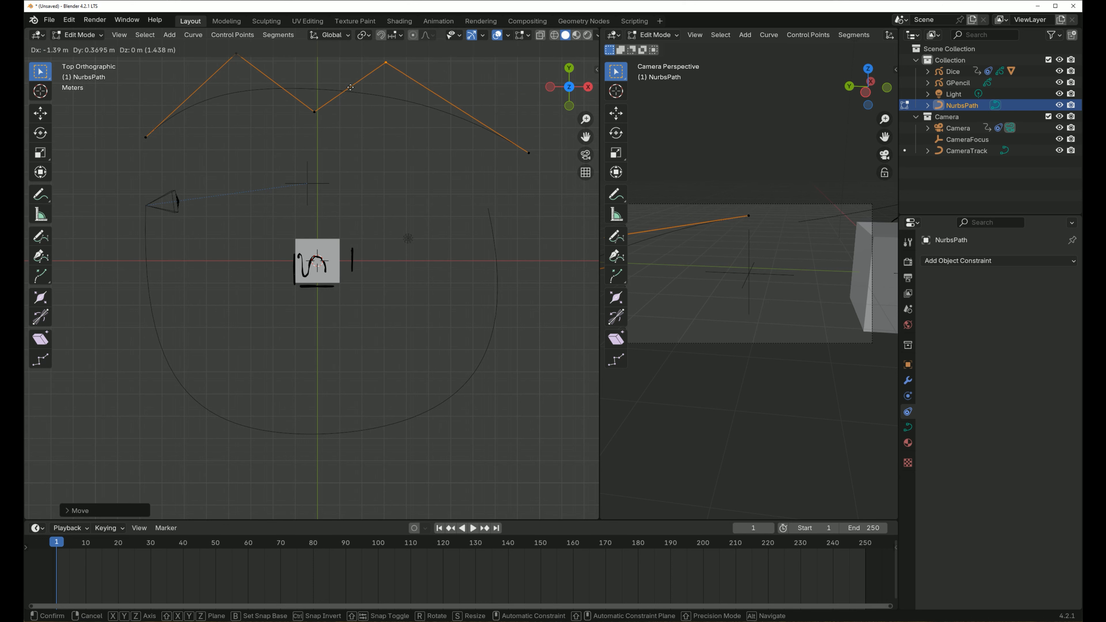
left_click(412, 91)
left_click_drag(343, 82, 292, 139)
key("g")
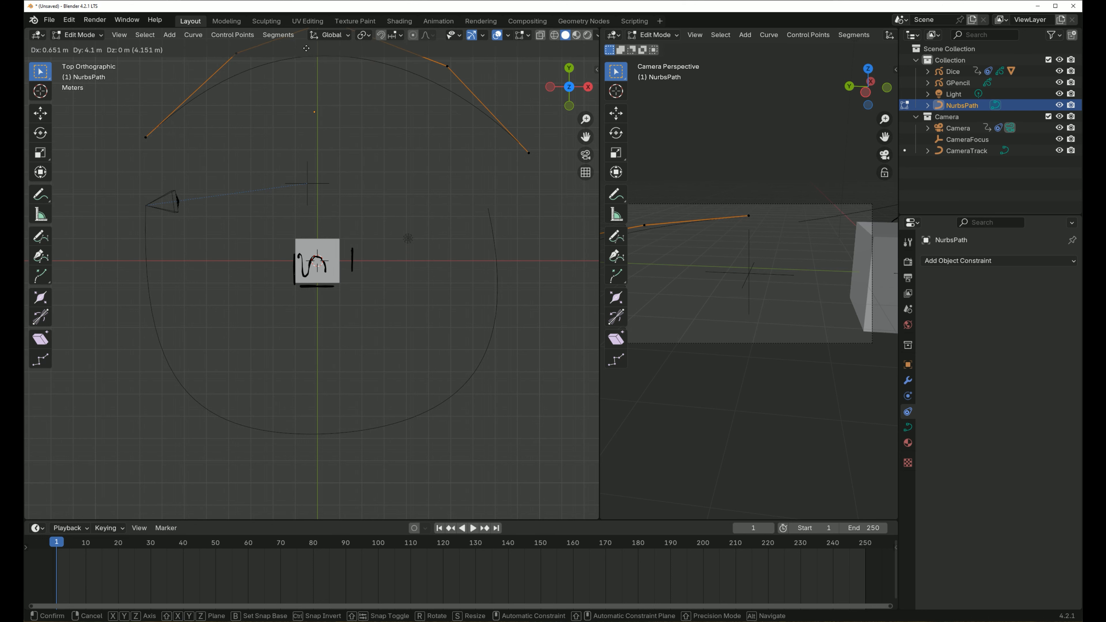
left_click(307, 46)
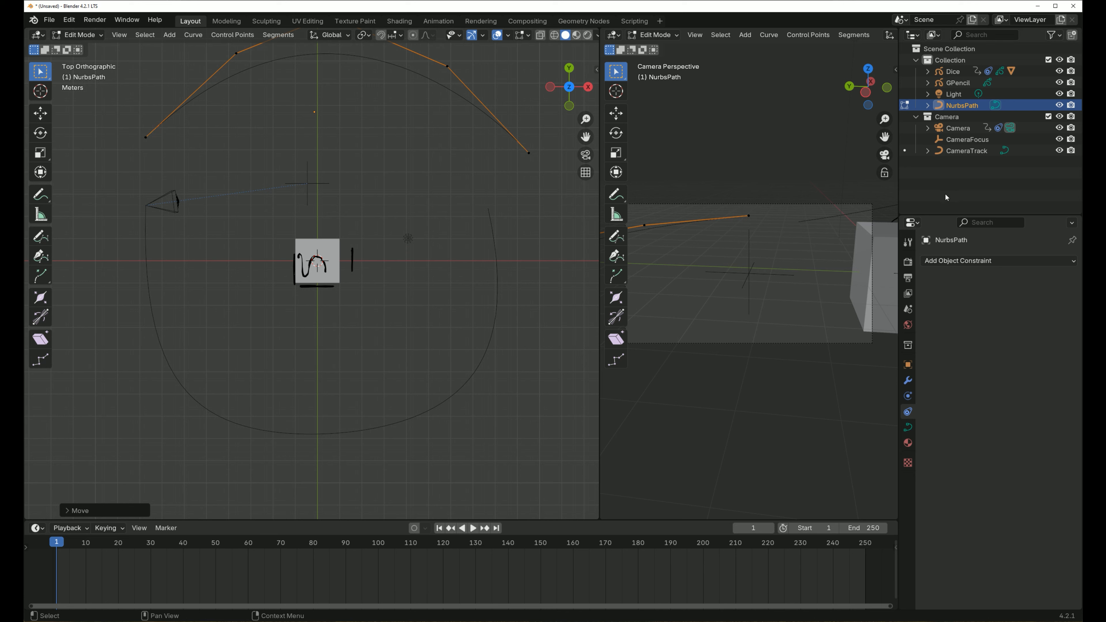
- With CameraFocus selected in the outliner, add a Follow Path constraint and try to set NurbsPath as its target
left_click(966, 139)
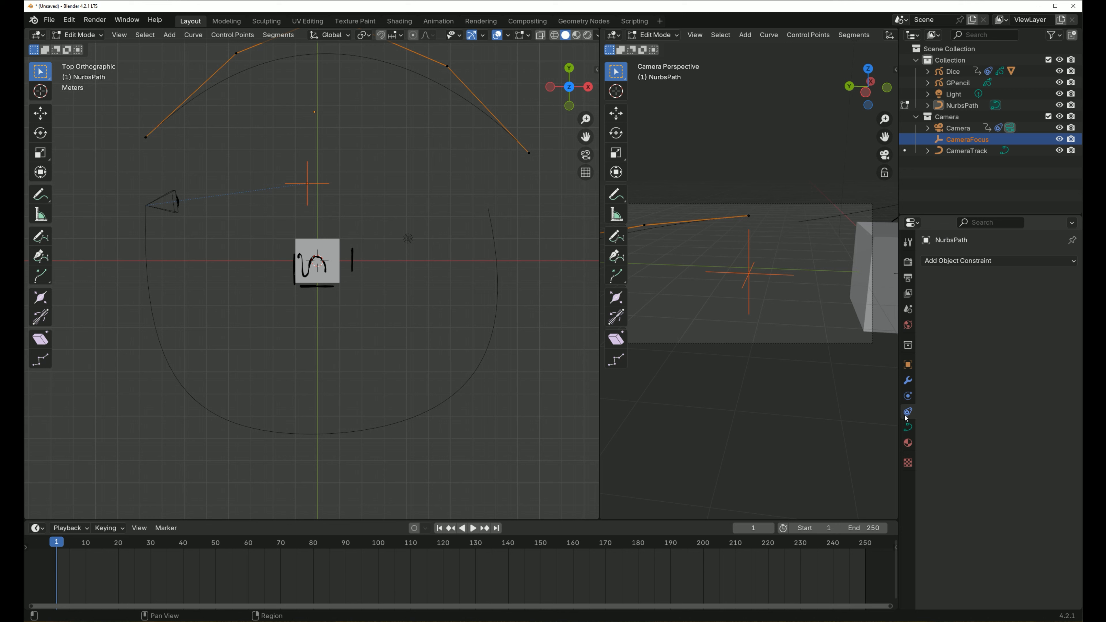
left_click(1008, 261)
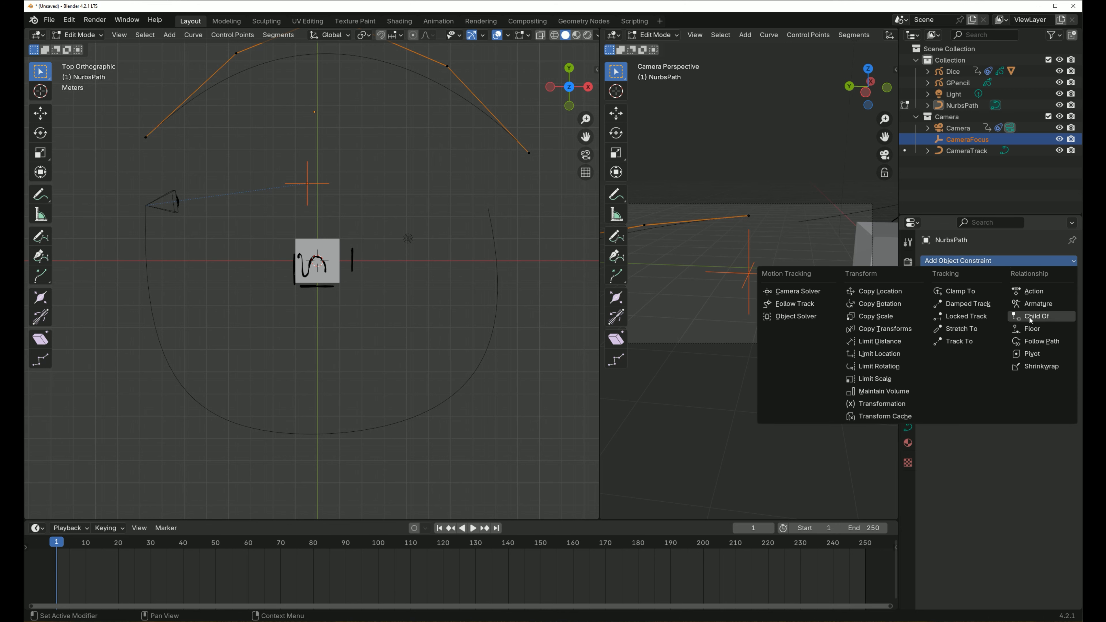
left_click(1042, 340)
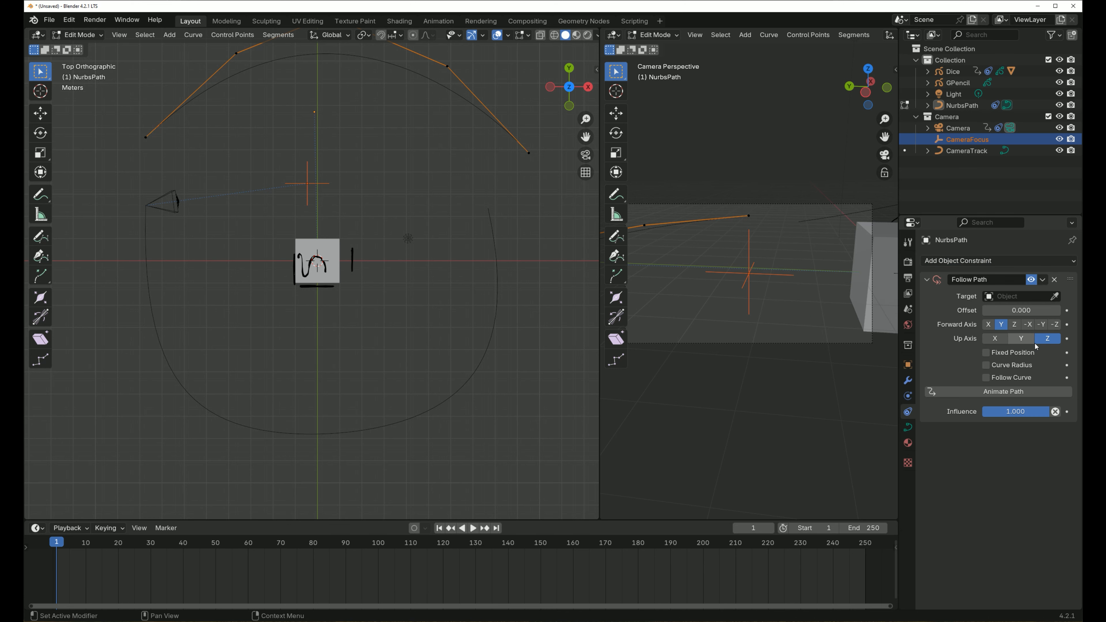
left_click(1054, 297)
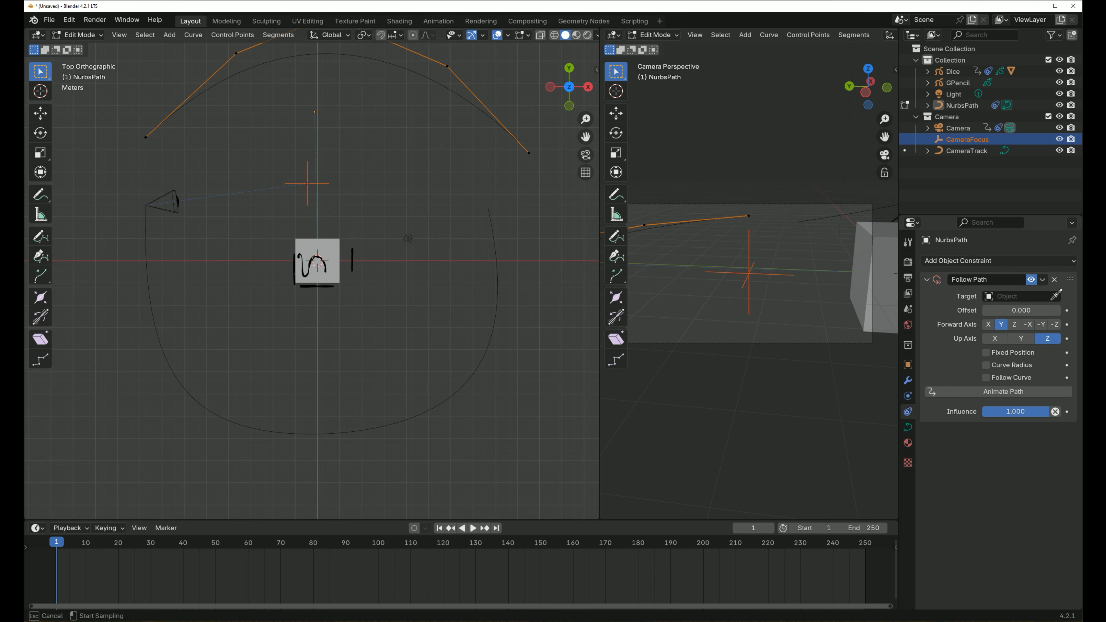
left_click(166, 119)
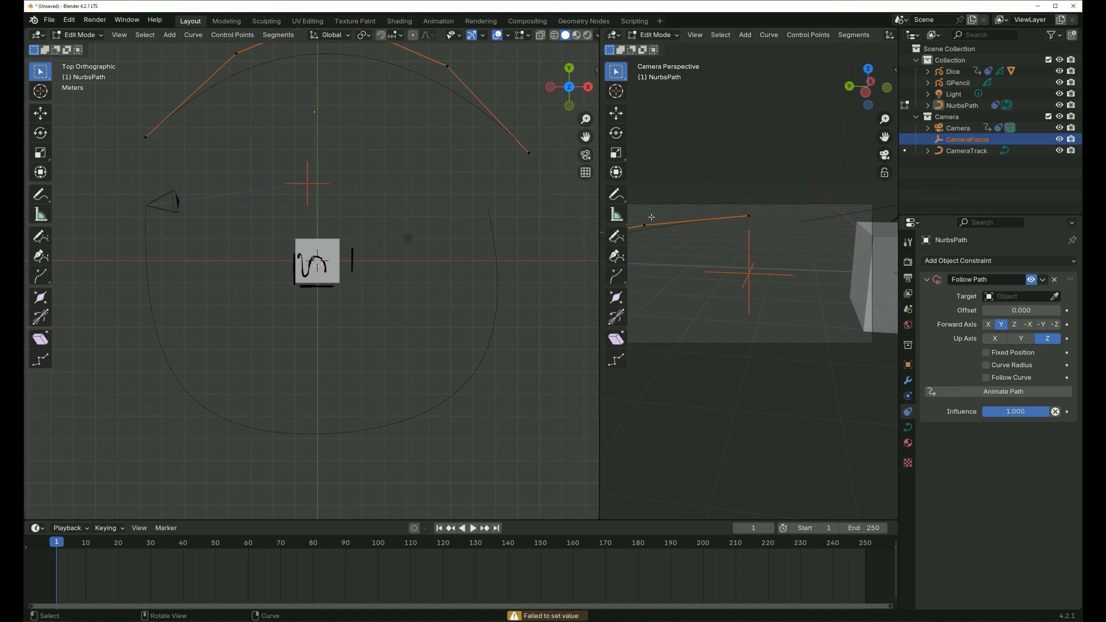
left_click(1054, 297)
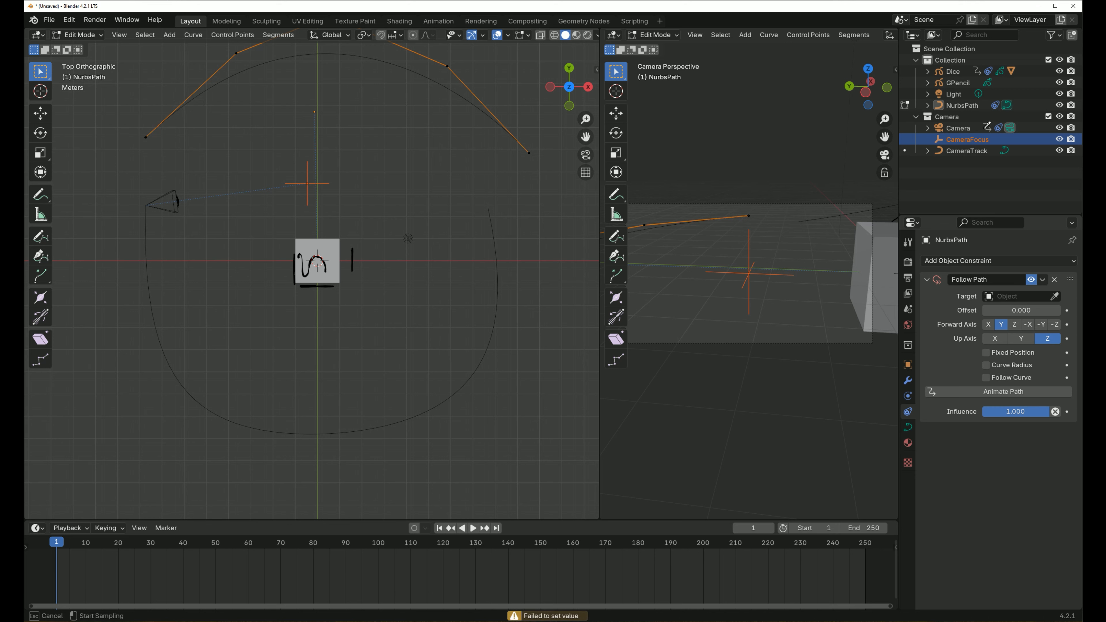
left_click(961, 106)
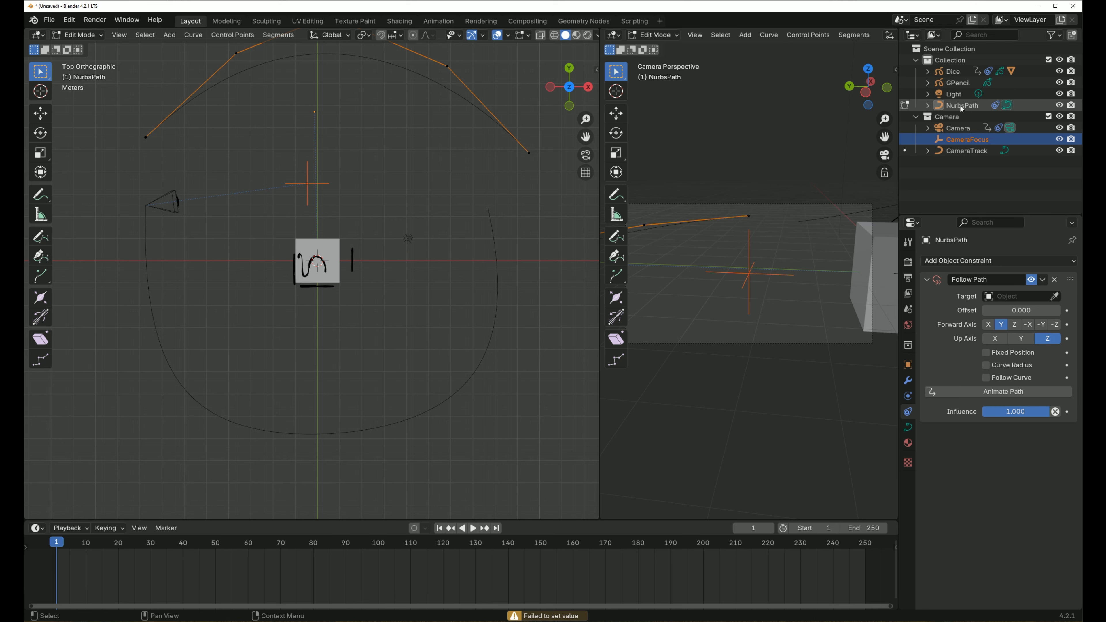
- Move NurbsPath into the Camera collection and return from Edit Mode to Object Mode
left_click_drag(961, 109, 947, 116)
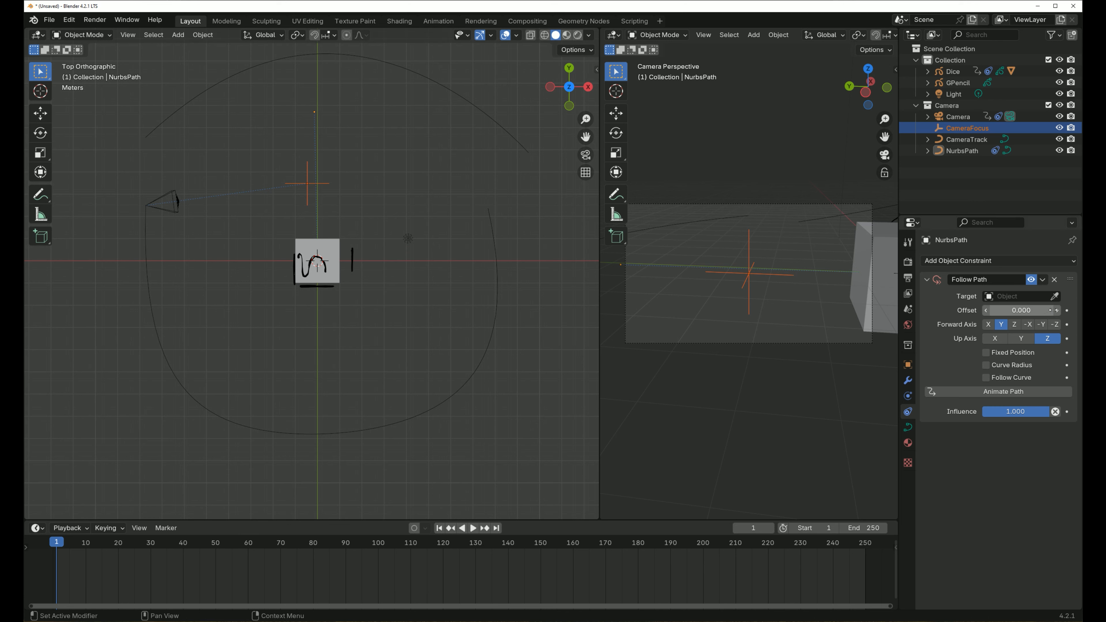
left_click(108, 40)
left_click(93, 61)
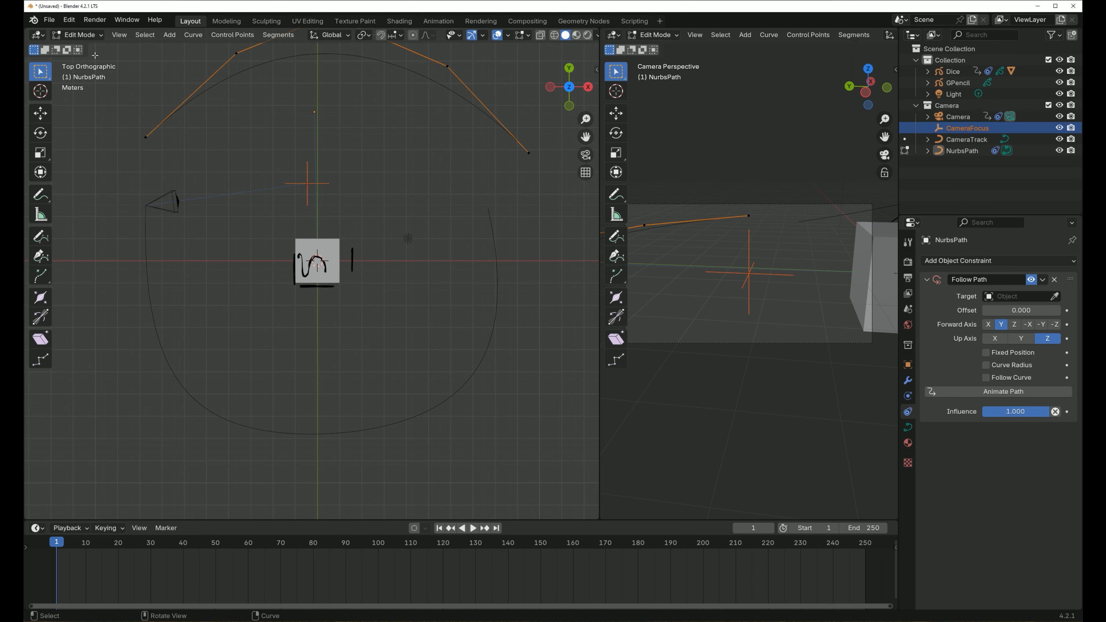
left_click(95, 38)
left_click(94, 48)
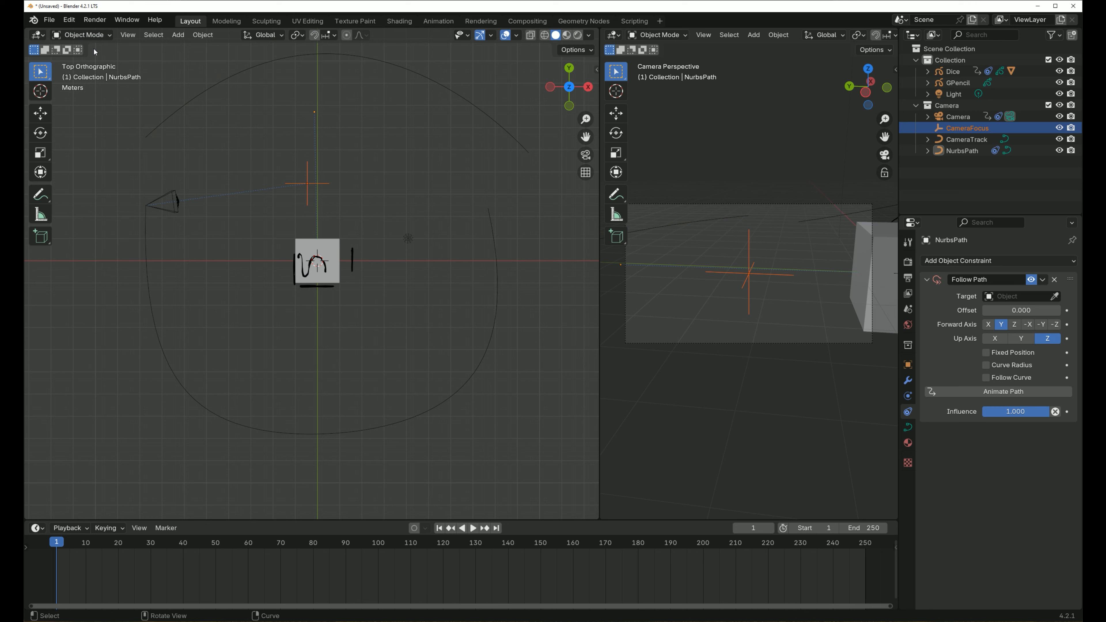
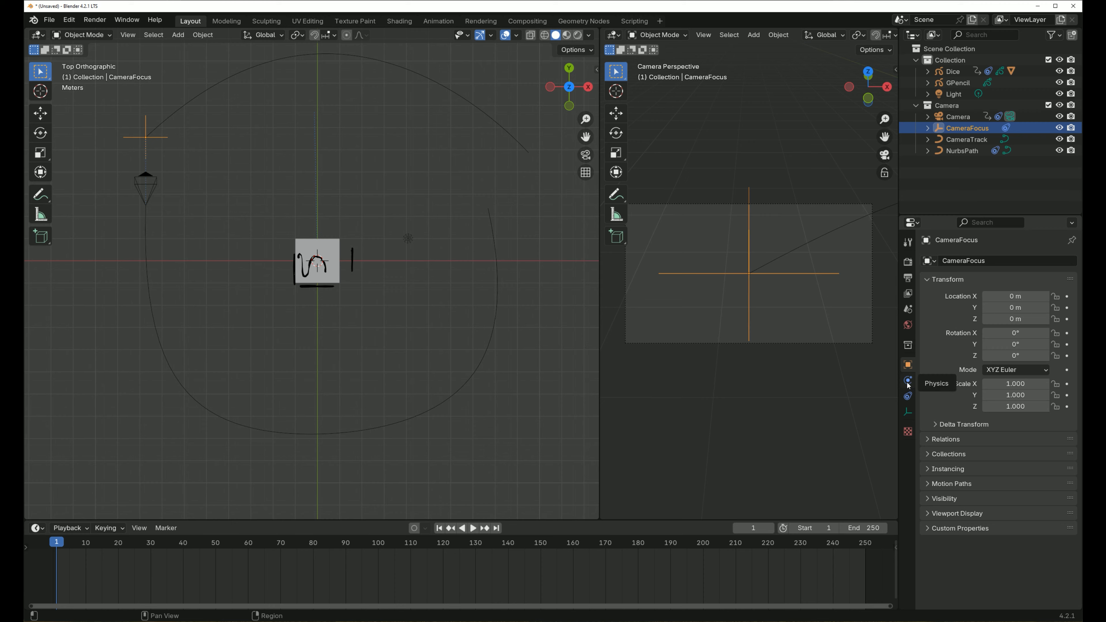
- Set CameraFocus's Follow Path offset to -159.4 and keyframe it at frame 1
left_click(908, 395)
left_click_drag(1000, 311, 921, 311)
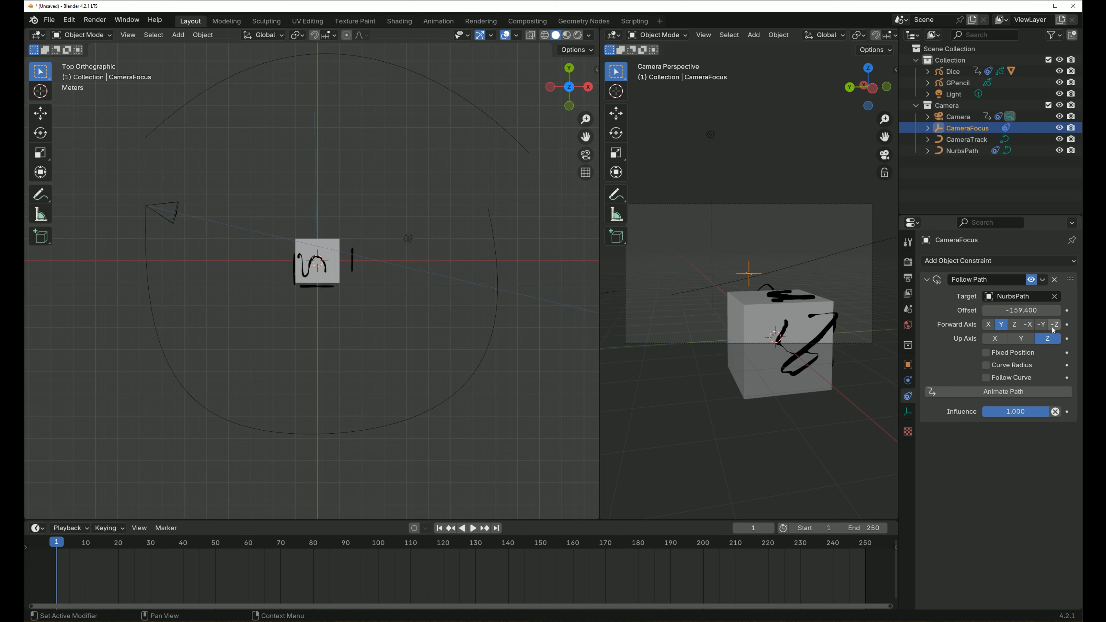
key("i")
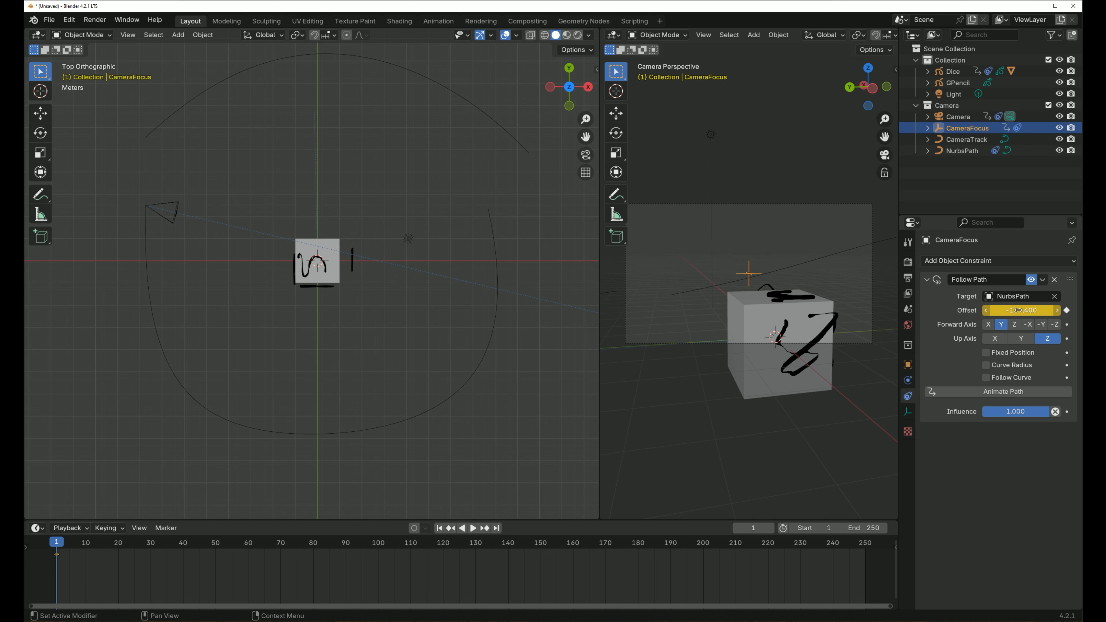
- At frame 125, set the CameraFocus path offset to -44.1 and keyframe it
left_click(458, 545)
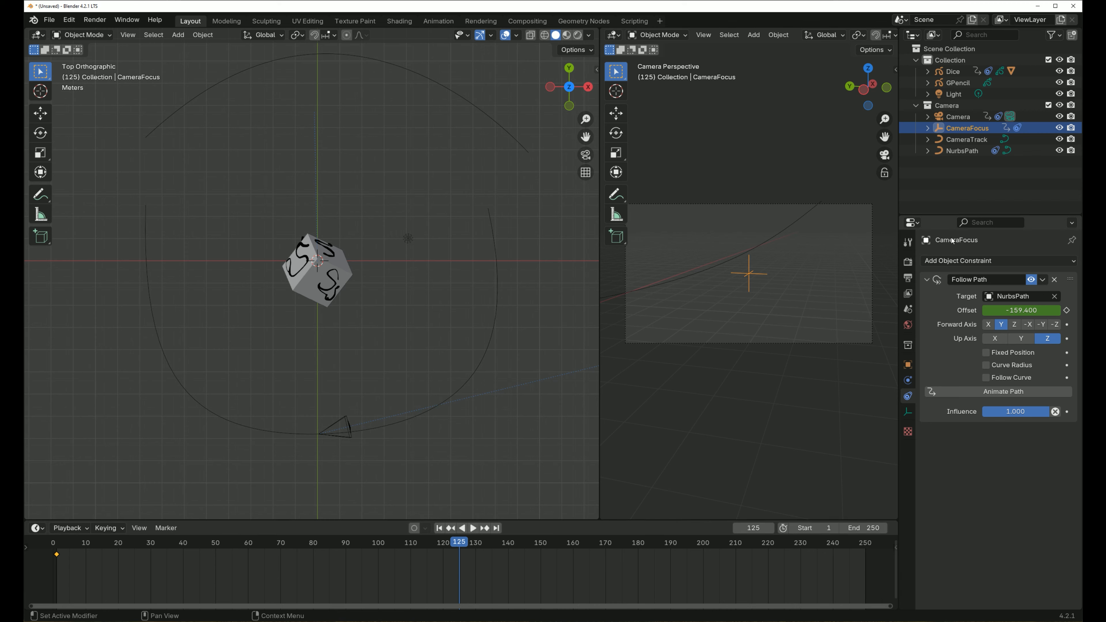
left_click_drag(1020, 310, 1066, 310)
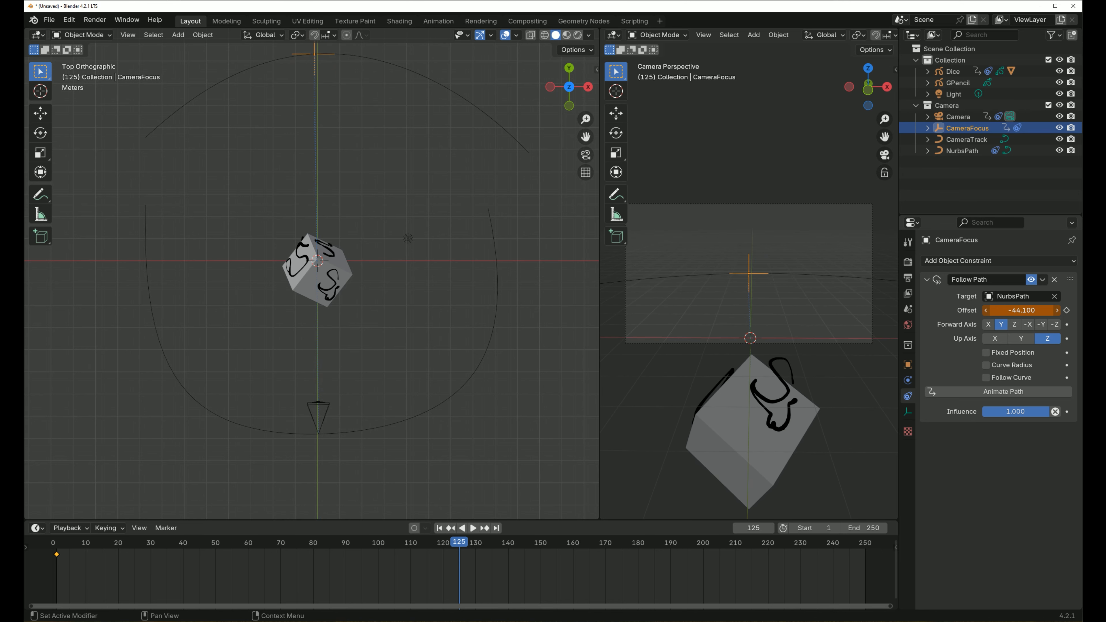
key("i")
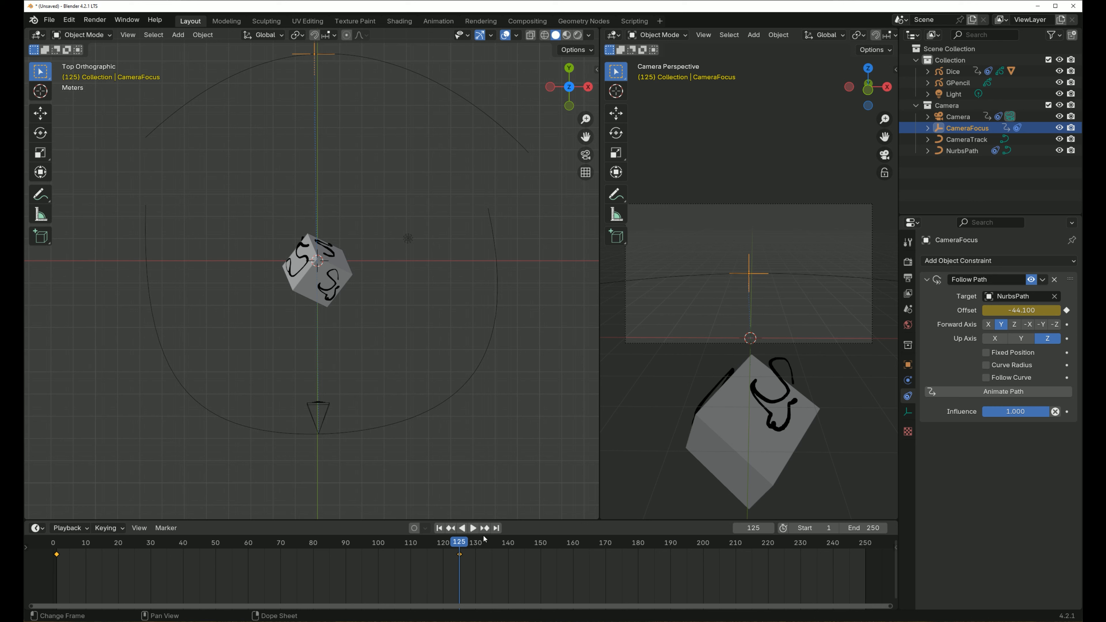
- At the last frame, 250, set the CameraFocus path offset to 61.6 and keyframe it
left_click(496, 527)
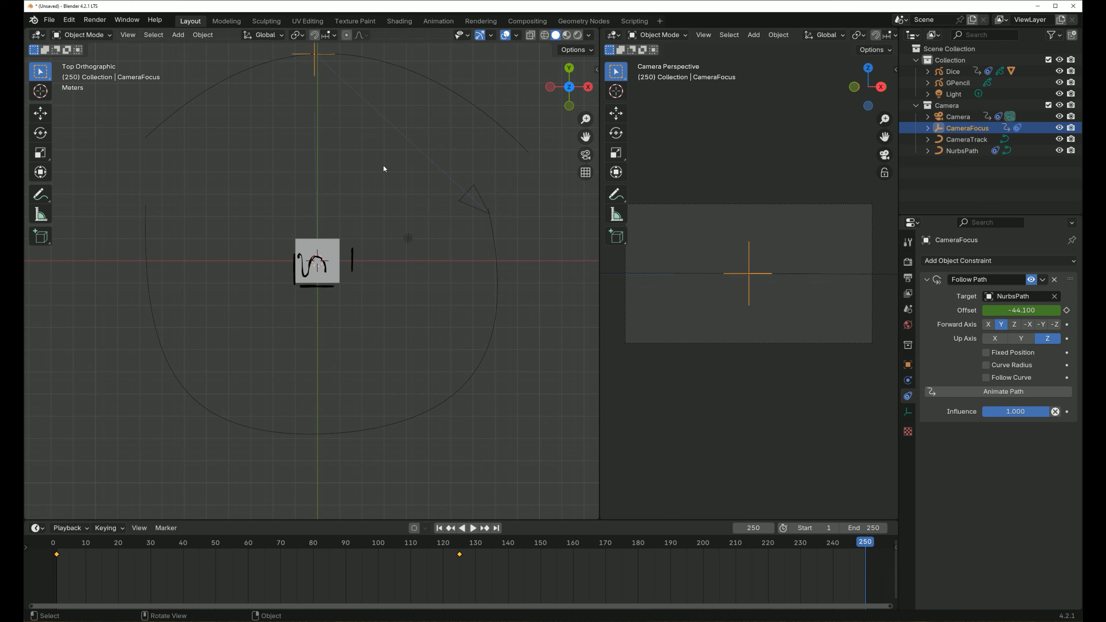
mouse_move(1024, 310)
left_mouse_down()
mouse_move(1097, 310)
mouse_move(1036, 311)
left_mouse_up()
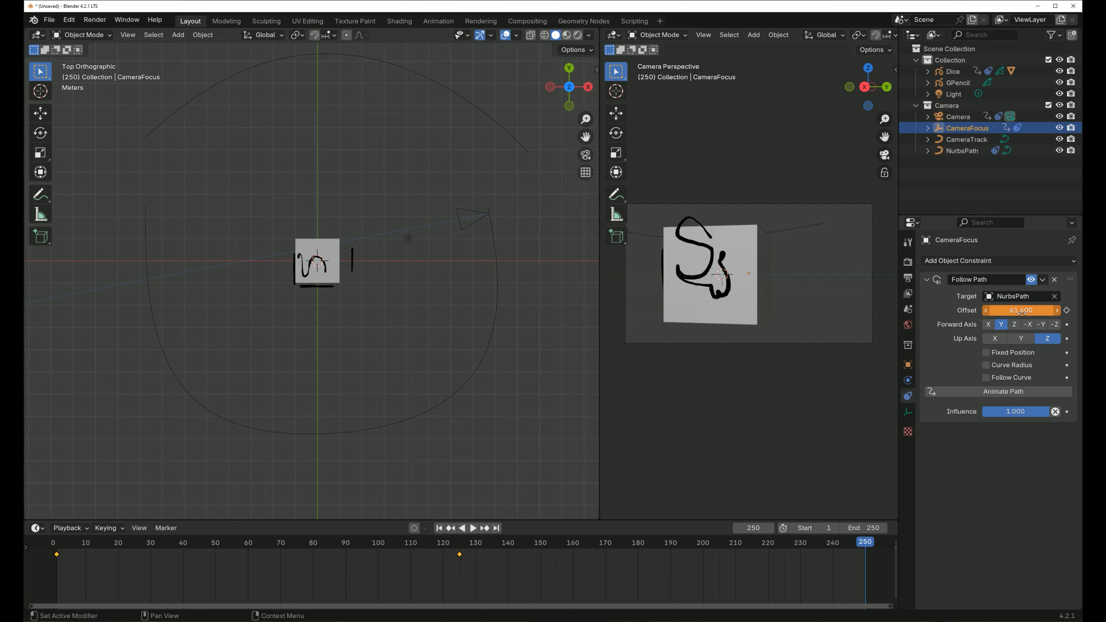
key("i")
- Return to the keyframe at frame 125 and rename the NurbsPath curve to FocusTrack
middle_click_drag(412, 313, 436, 471)
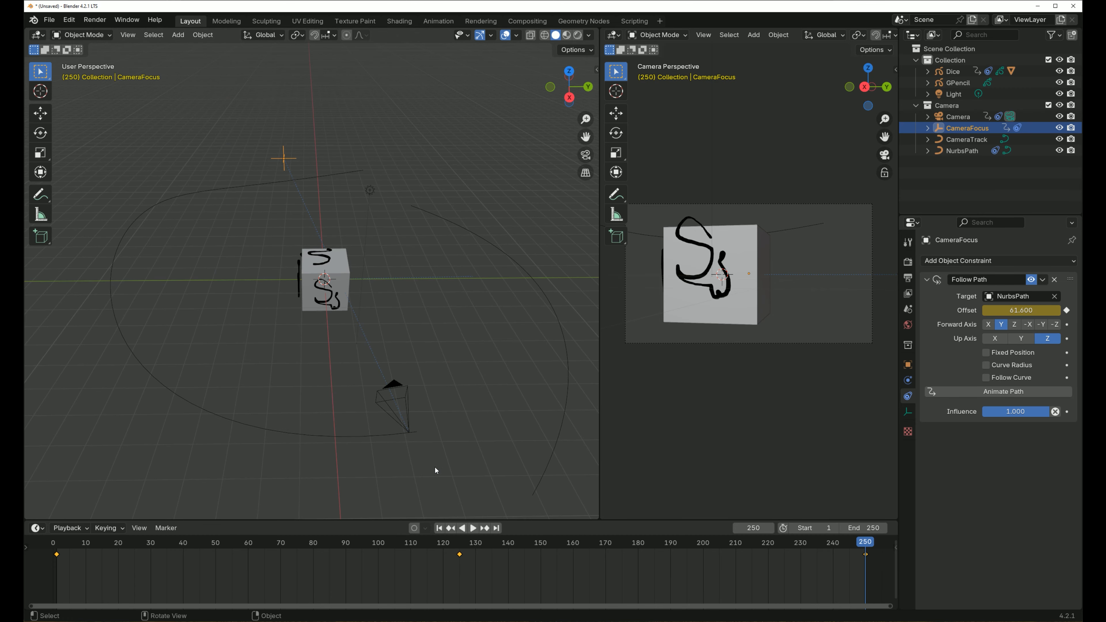
left_click(455, 530)
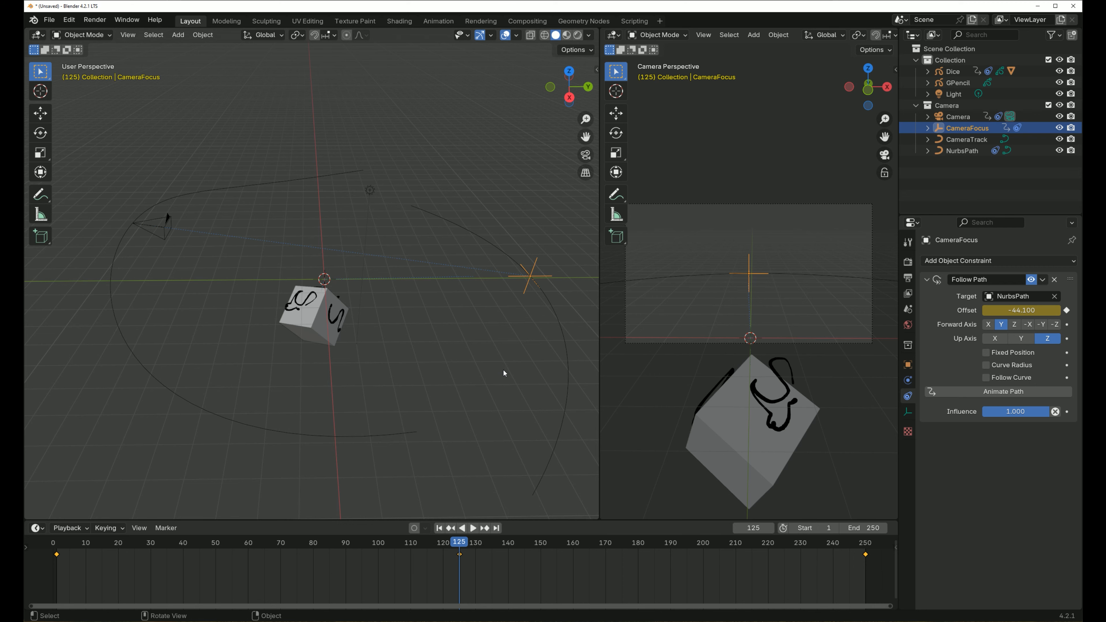
key("KP_3")
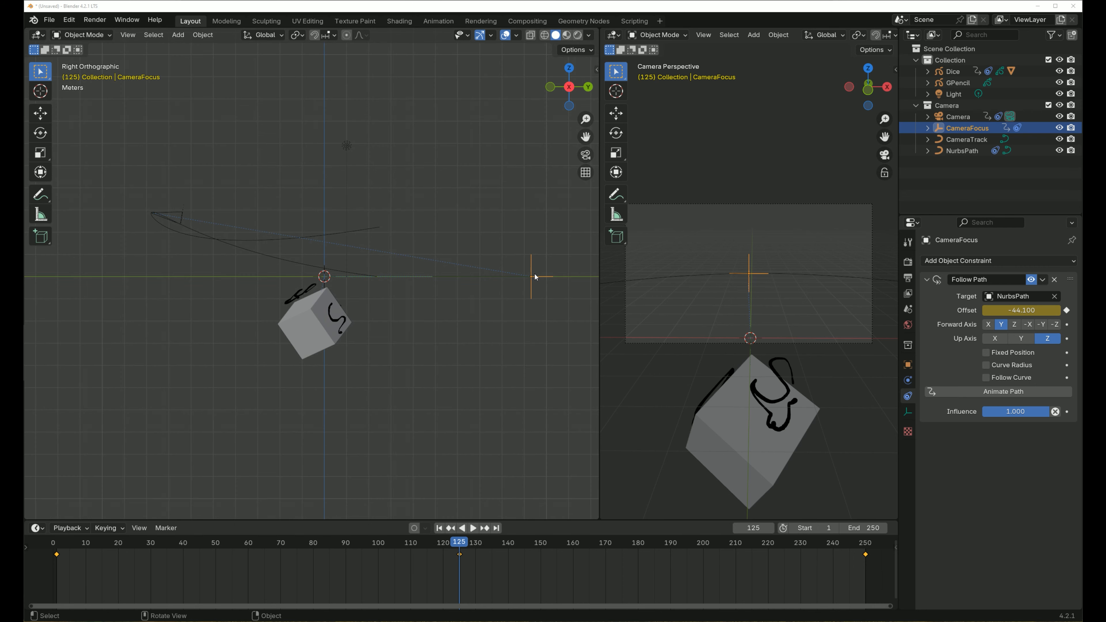
left_click(972, 140)
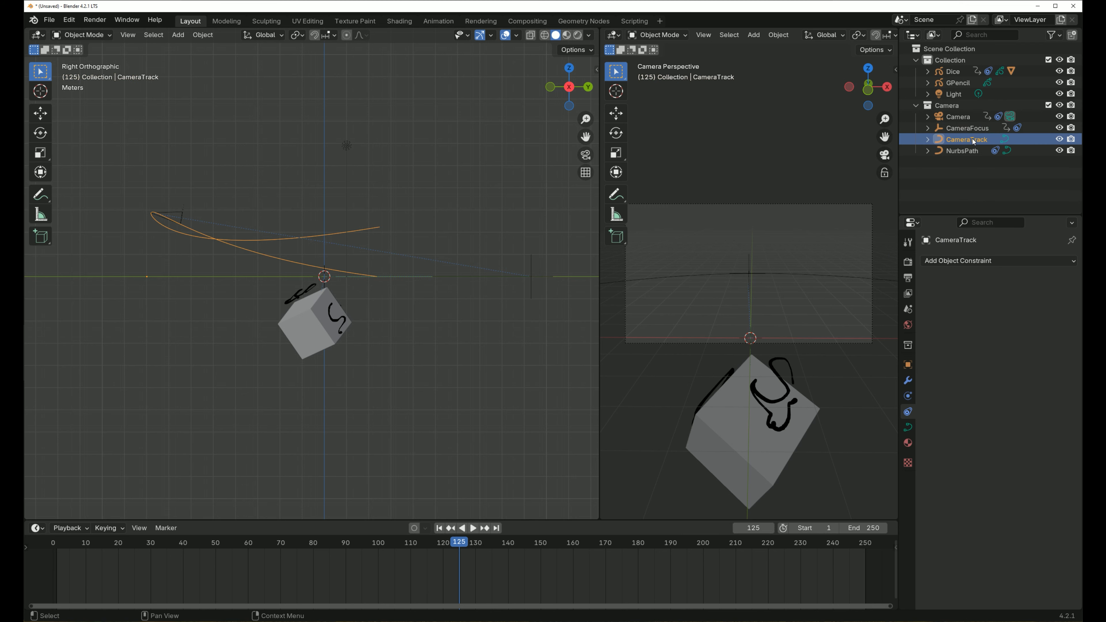
left_click(965, 153)
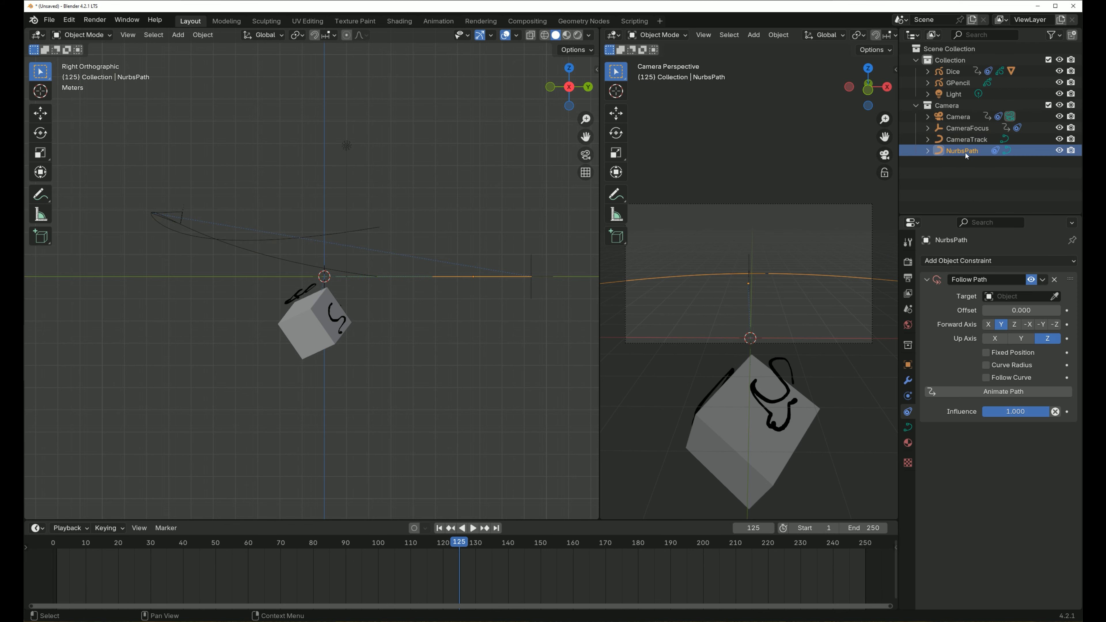
double_click(960, 151)
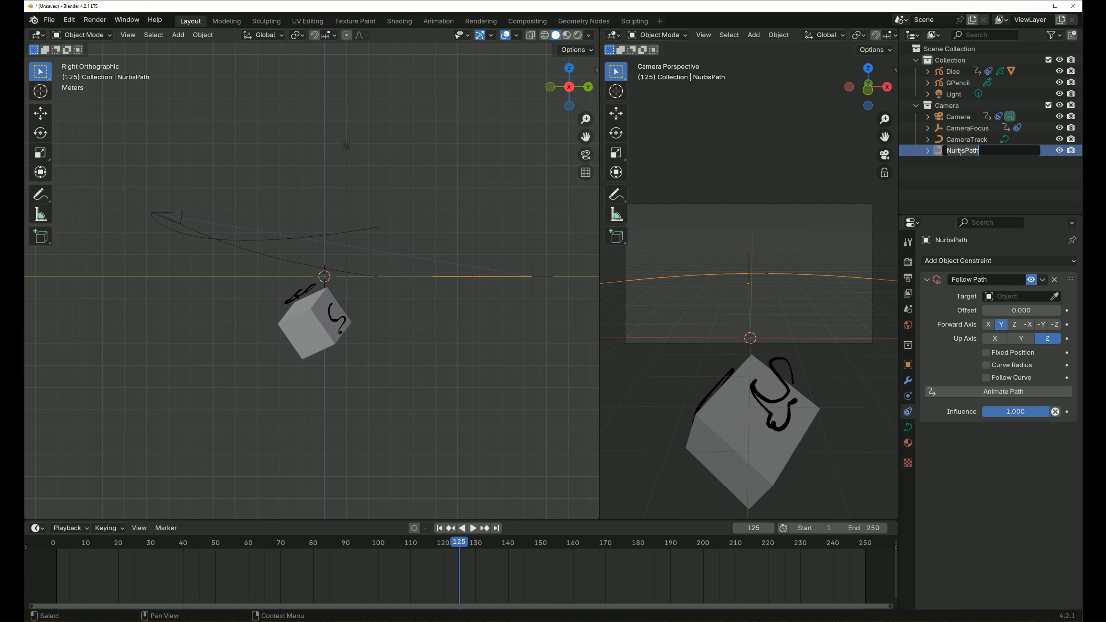
type("Foc")
type("usTrack")
key("Return")
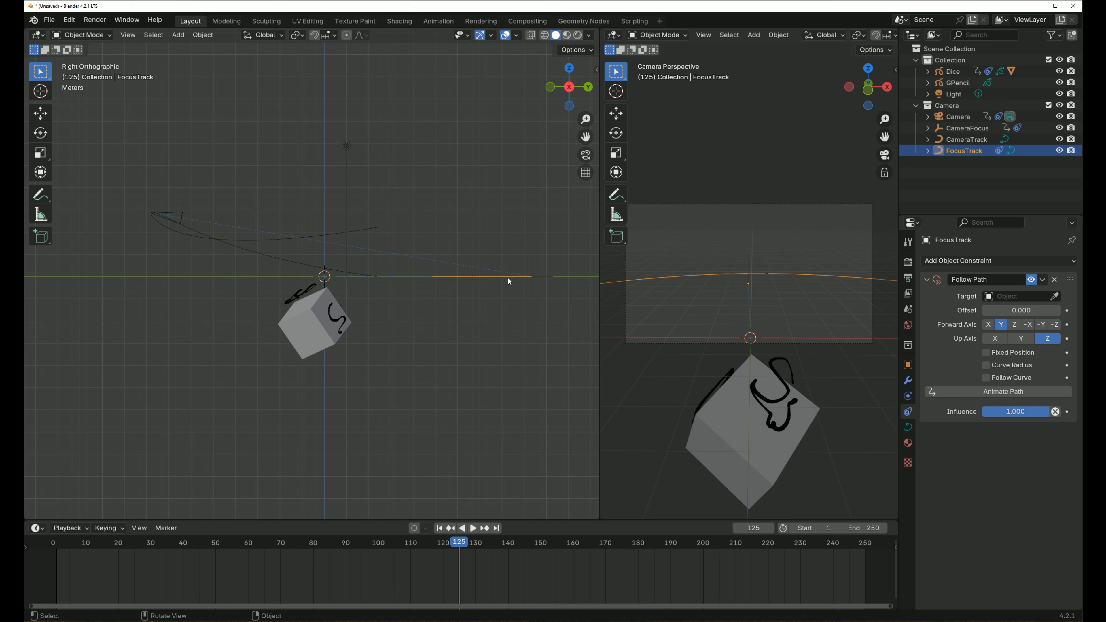
- Put the FocusTrack curve into Edit Mode and start playing the animation
left_click_drag(545, 271, 521, 291)
left_click(81, 35)
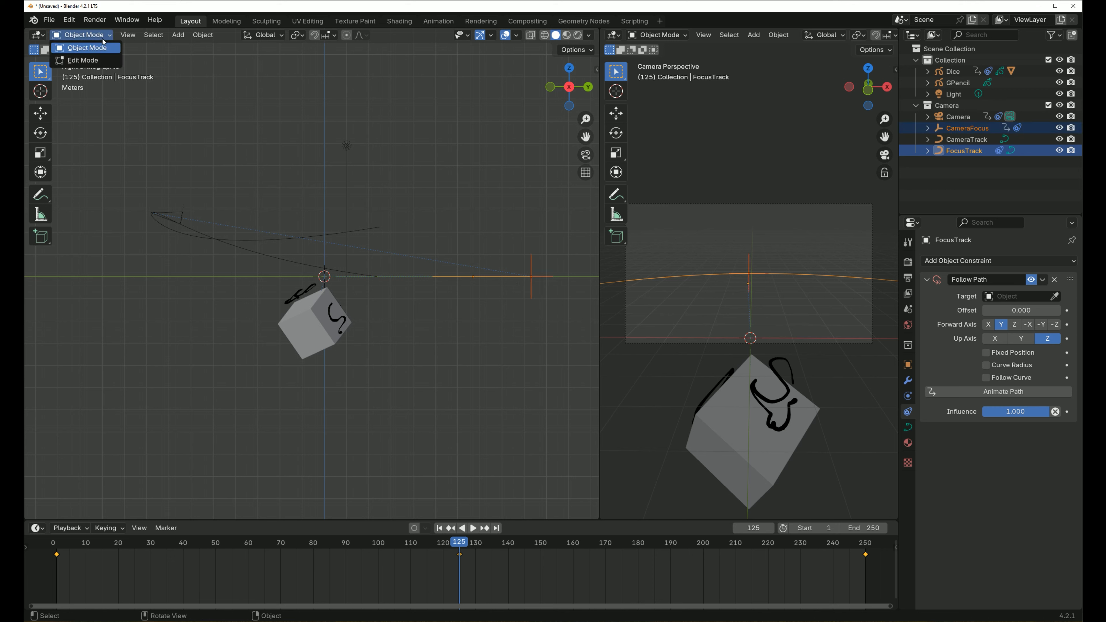
left_click(87, 60)
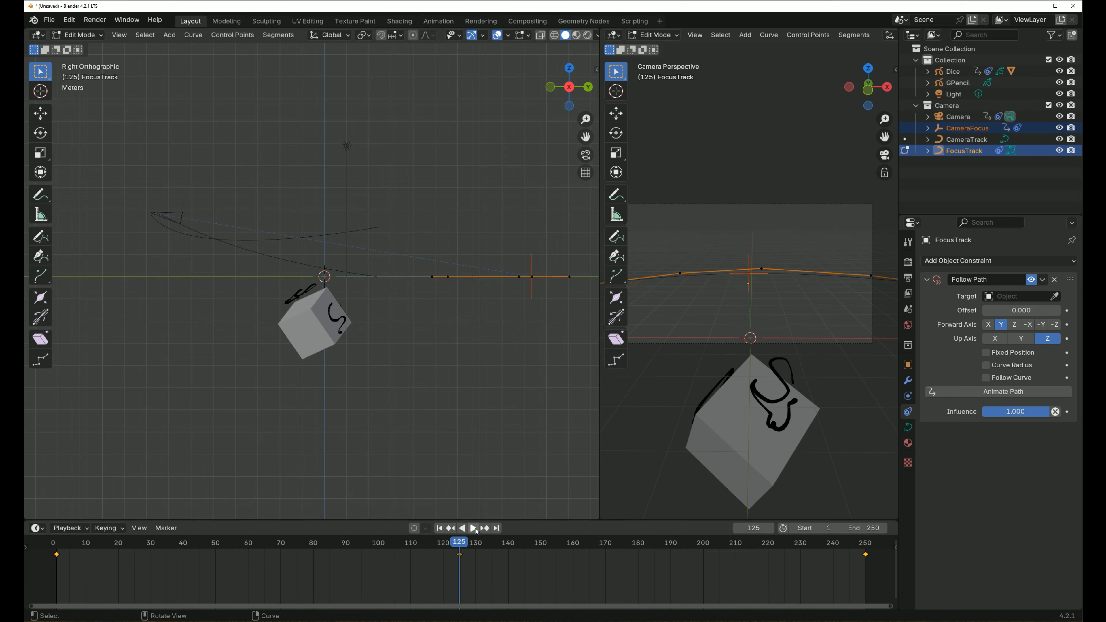
left_click(473, 528)
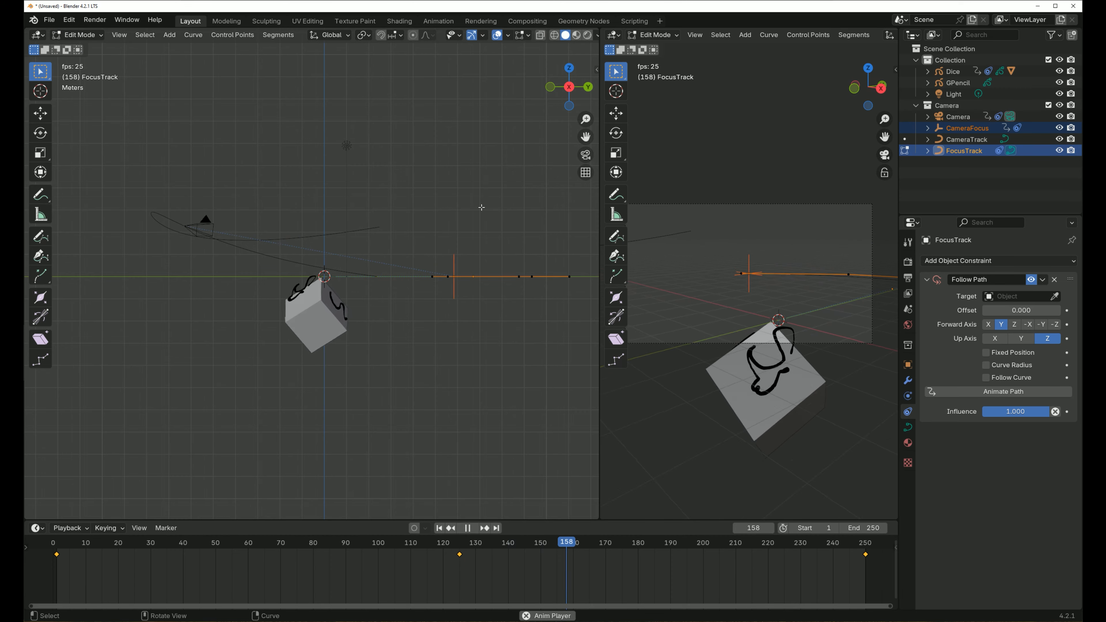
- In right view, lower FocusTrack's middle control point about 7.5 m along Z while the animation plays
middle_click_drag(430, 178, 512, 264)
middle_click_drag(510, 353, 395, 334, "shift")
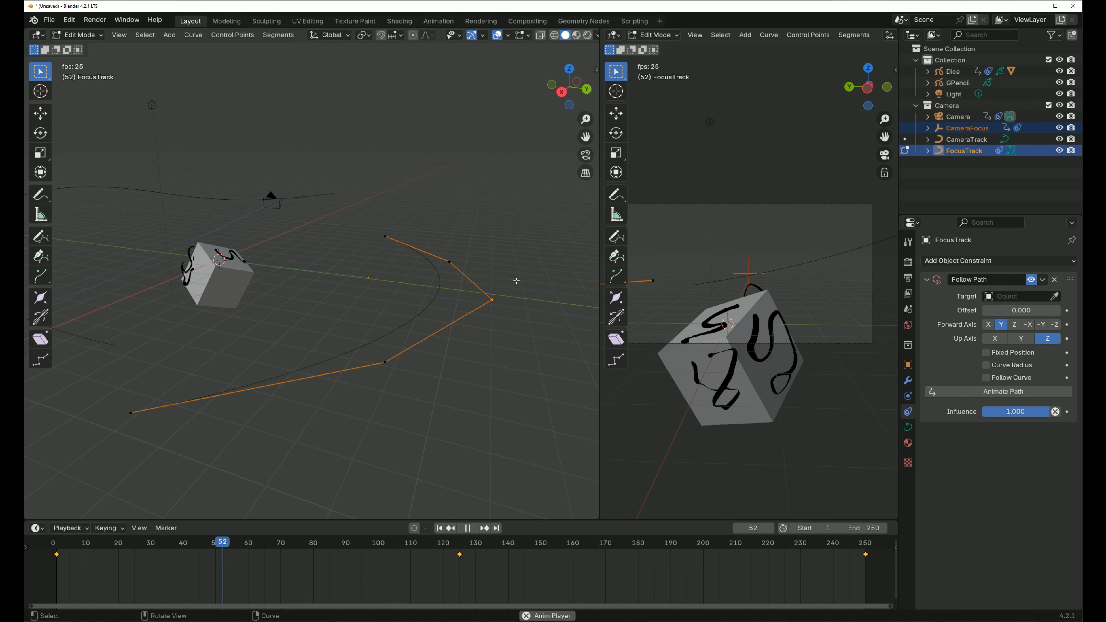
key("KP_3")
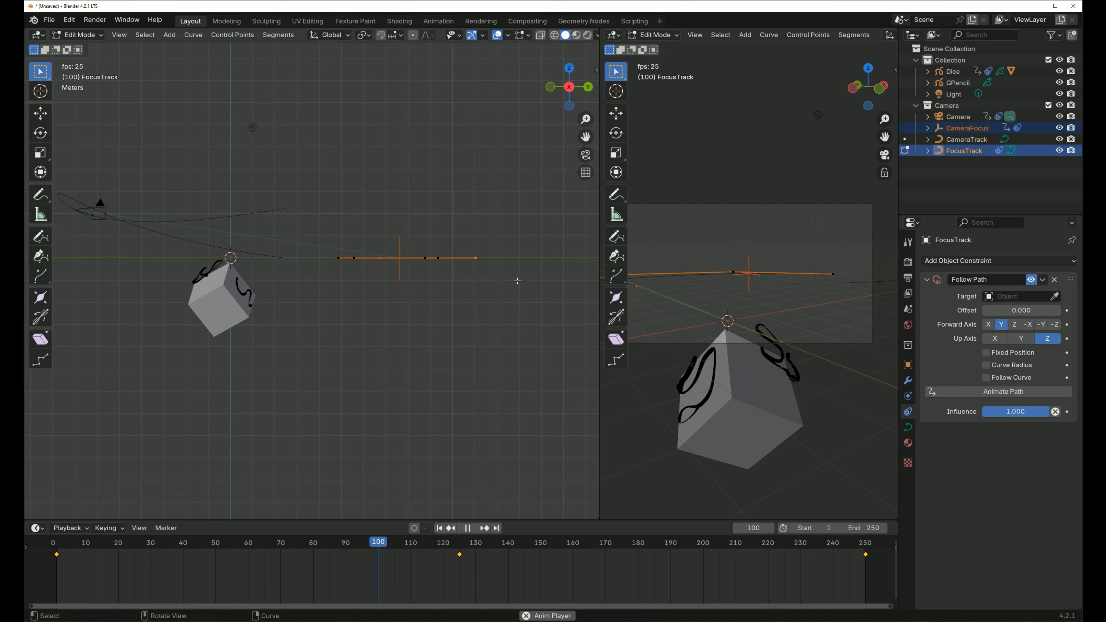
key("g")
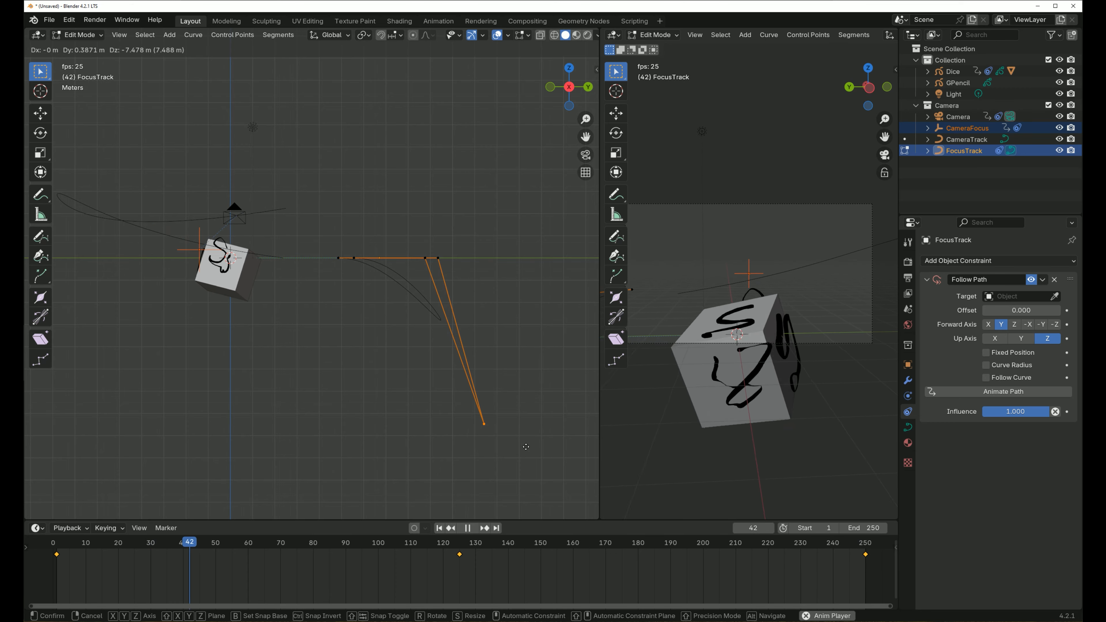
left_click(526, 446)
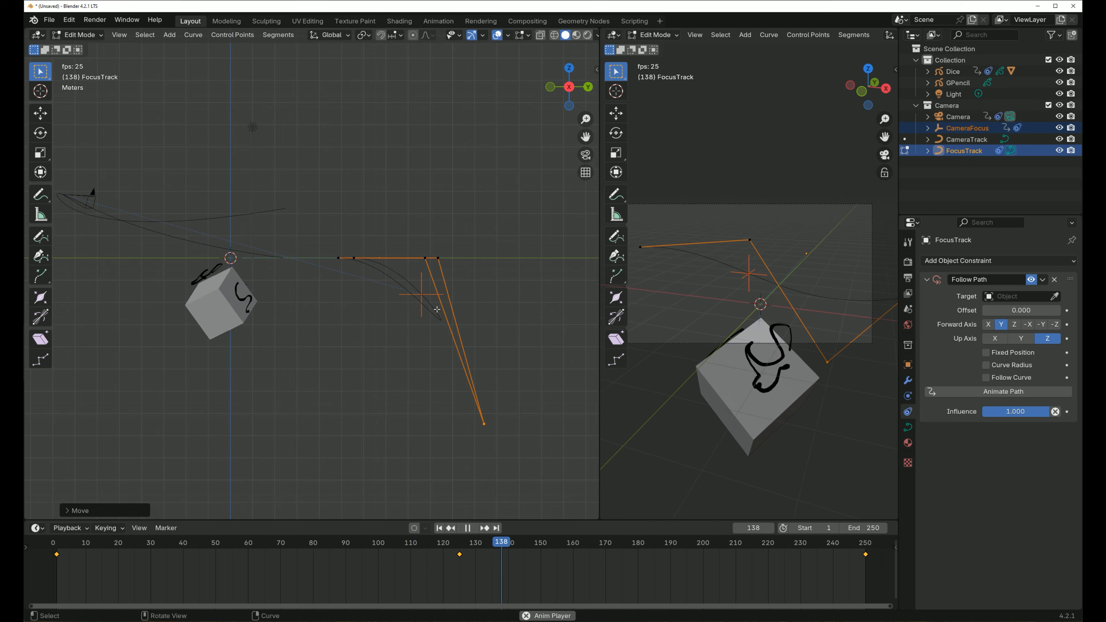
- Select FocusTrack's four other control points and lower them slightly in right view, keeping them above the middle point
left_click_drag(313, 214, 485, 279)
key("g")
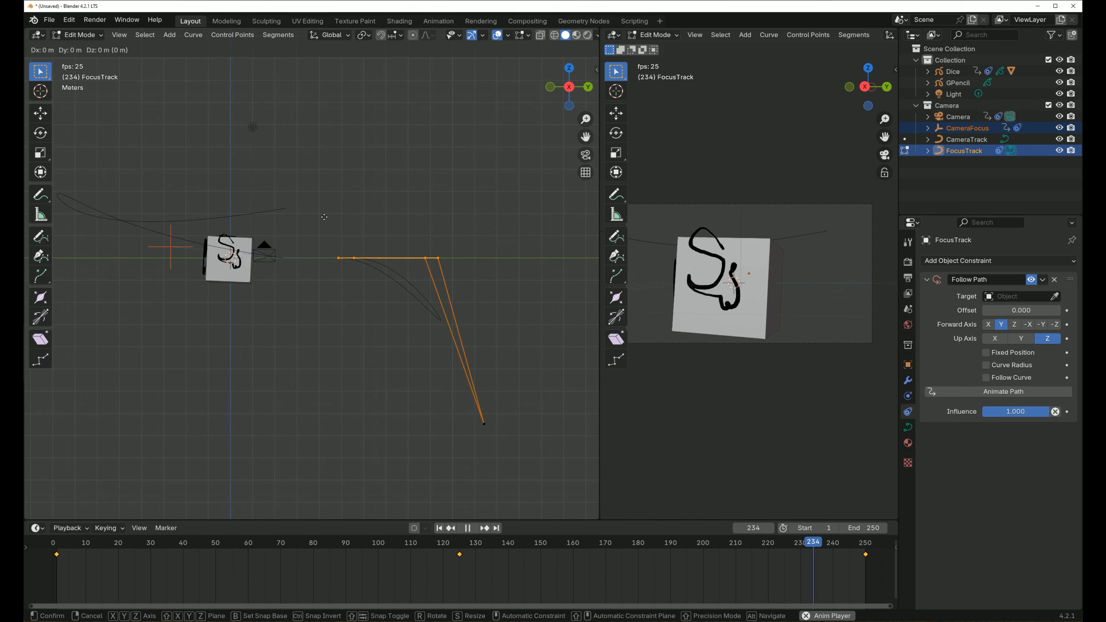
left_click(326, 256)
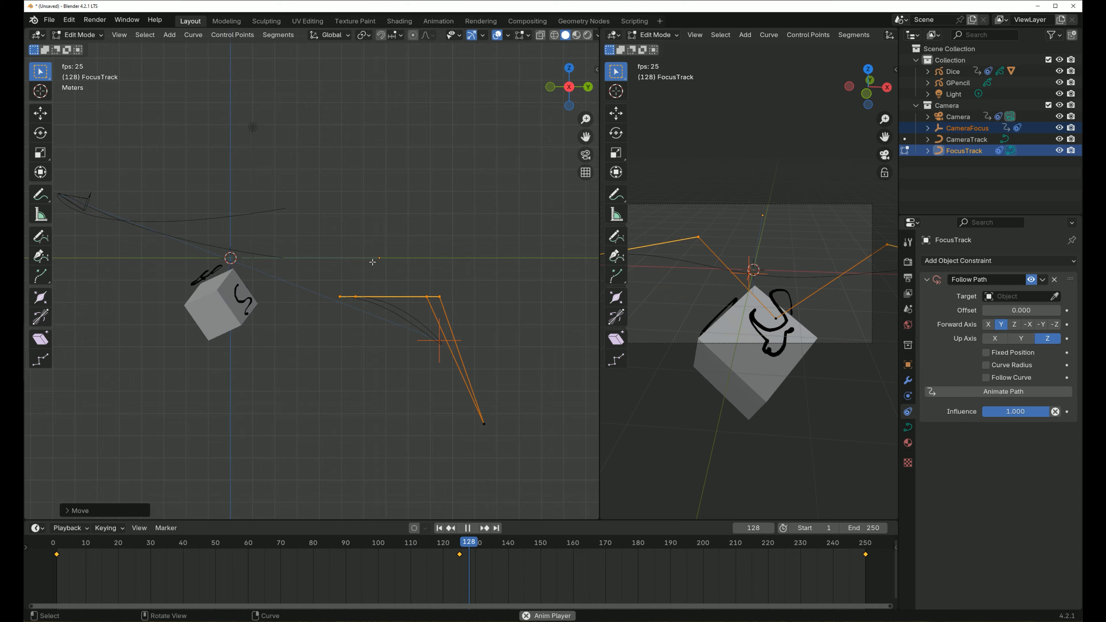
middle_click_drag(368, 329, 348, 340)
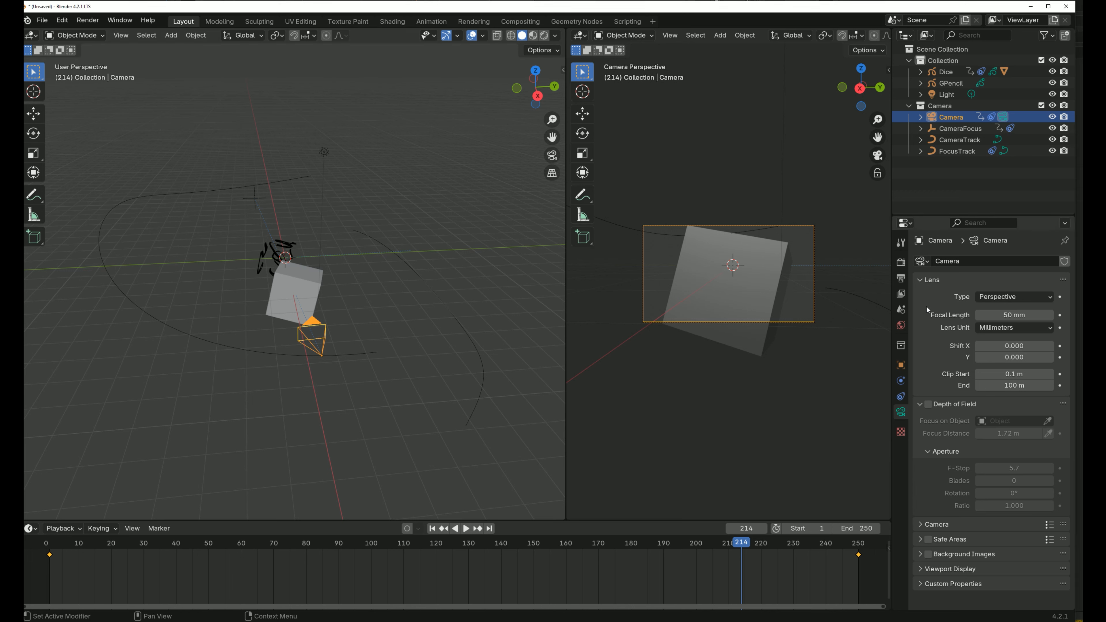
- Enable Depth of Field for the Camera and set its Focus Distance to 0.09 m
left_click(901, 366)
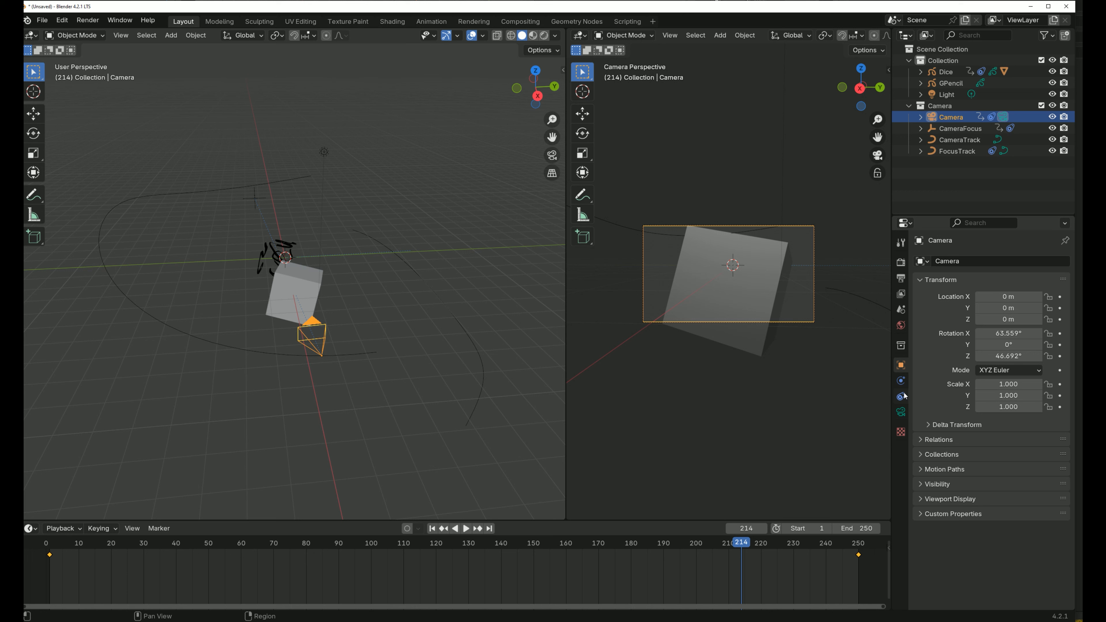
left_click(901, 412)
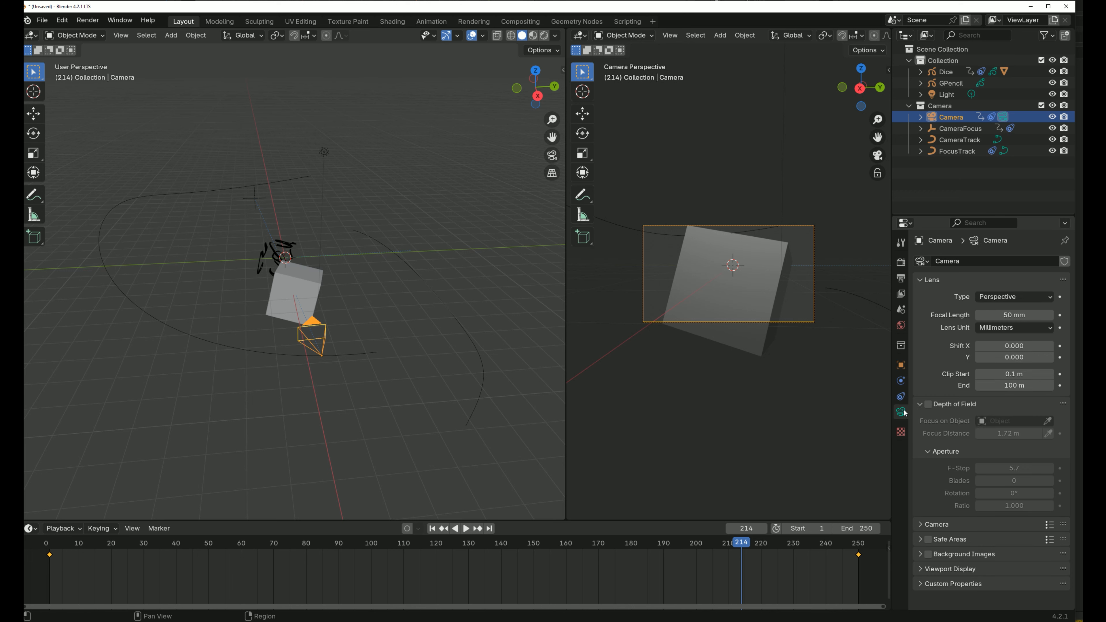
left_click(929, 405)
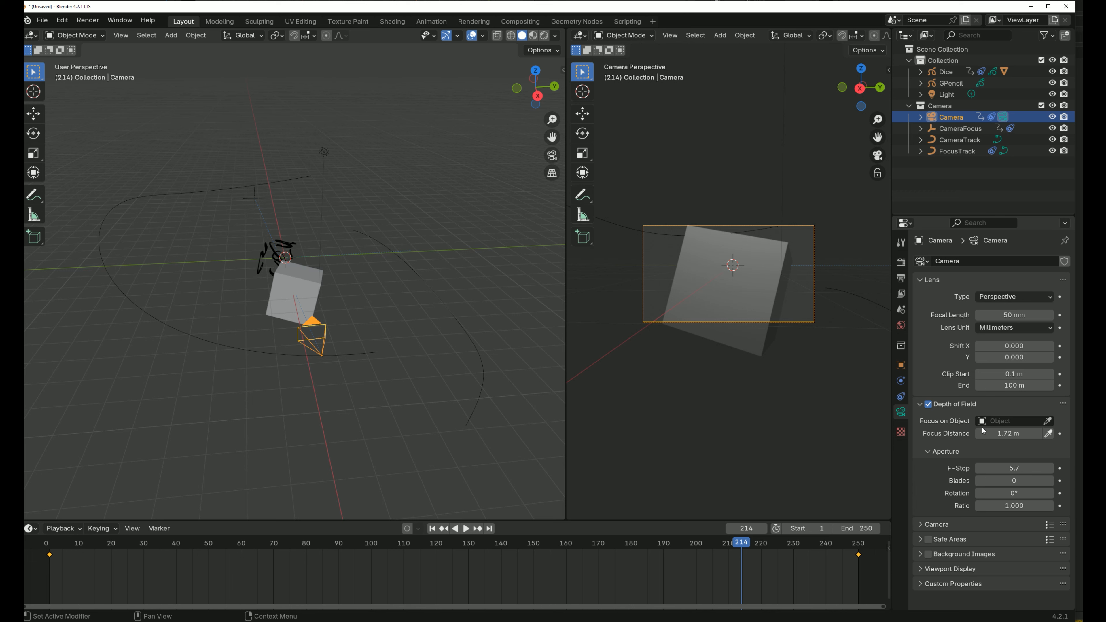
left_click_drag(1014, 434, 973, 433)
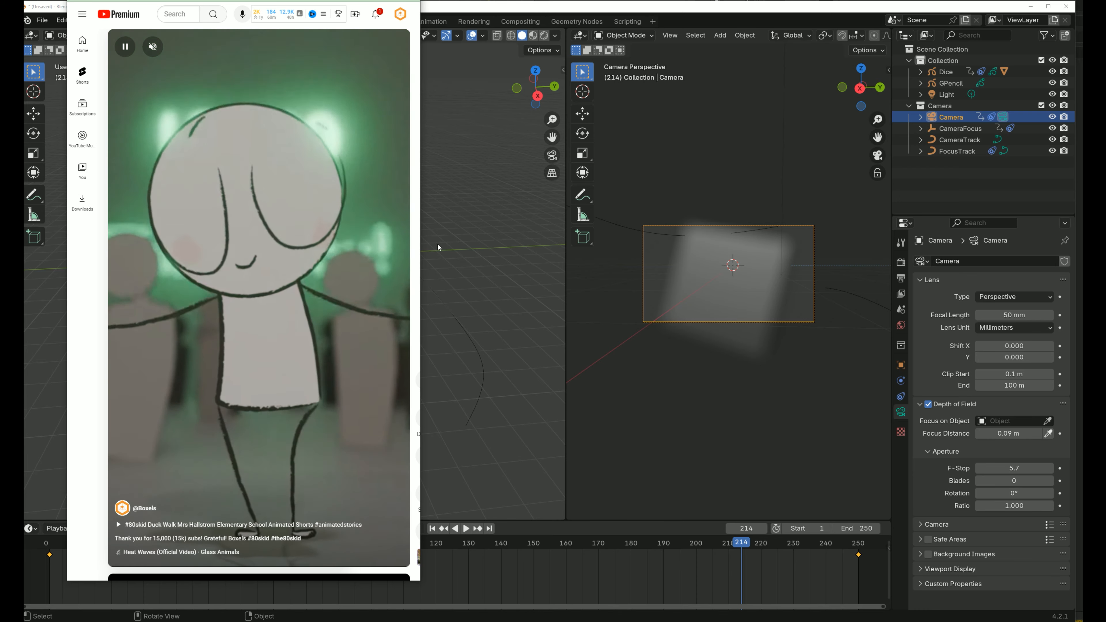
left_click(442, 7)
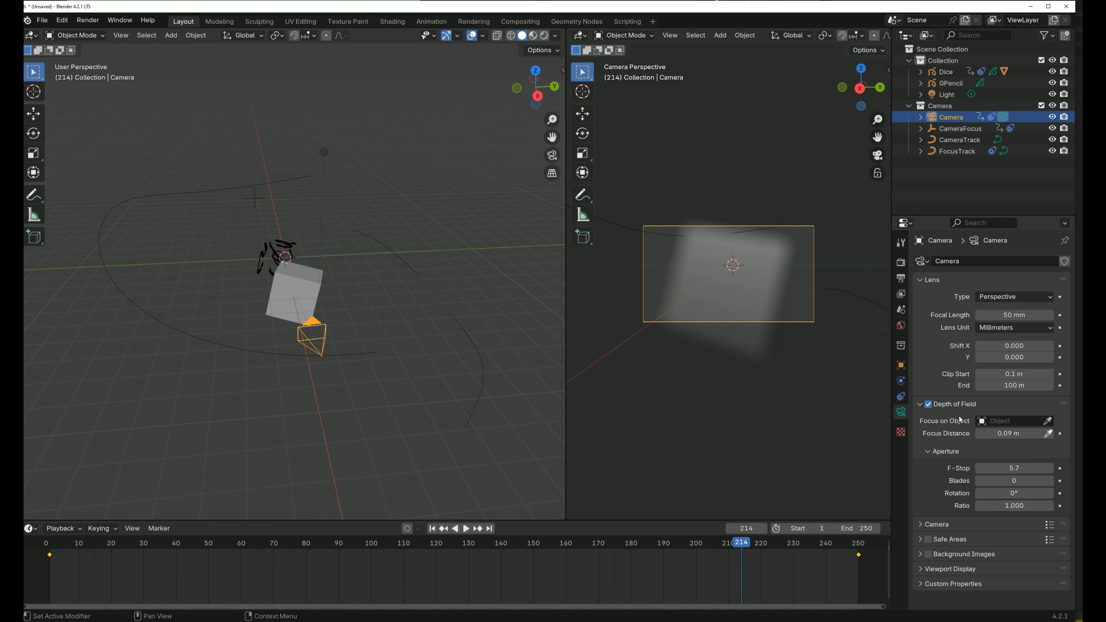
- Try picking a focus object for the Camera, and keyframe the Focus Distance at frame 214 and remove that keyframe
left_click(1048, 420)
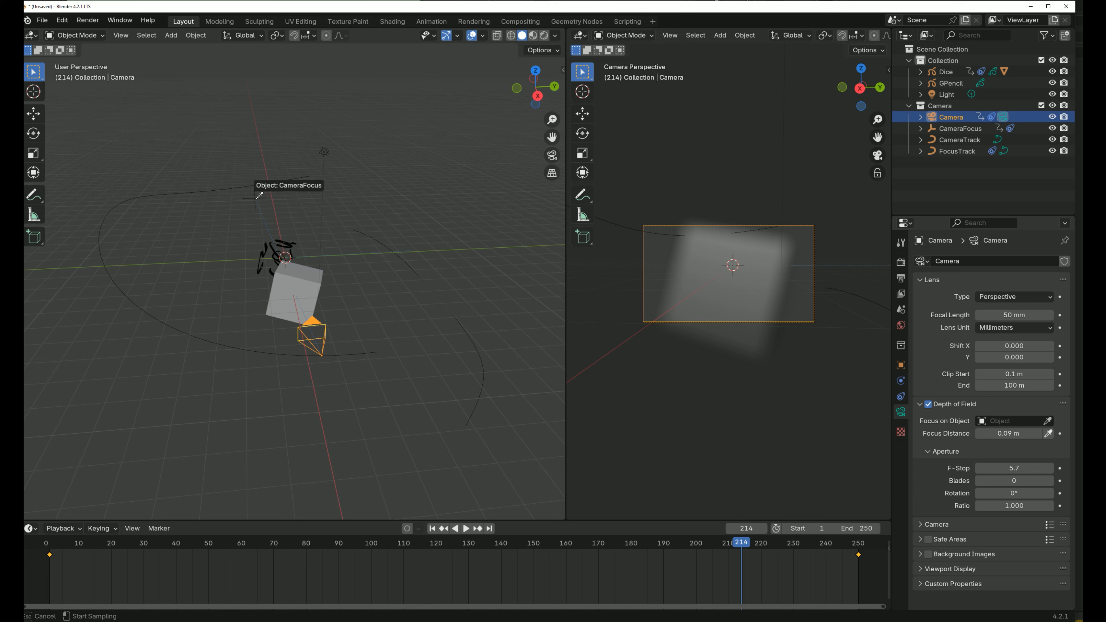
key("Escape")
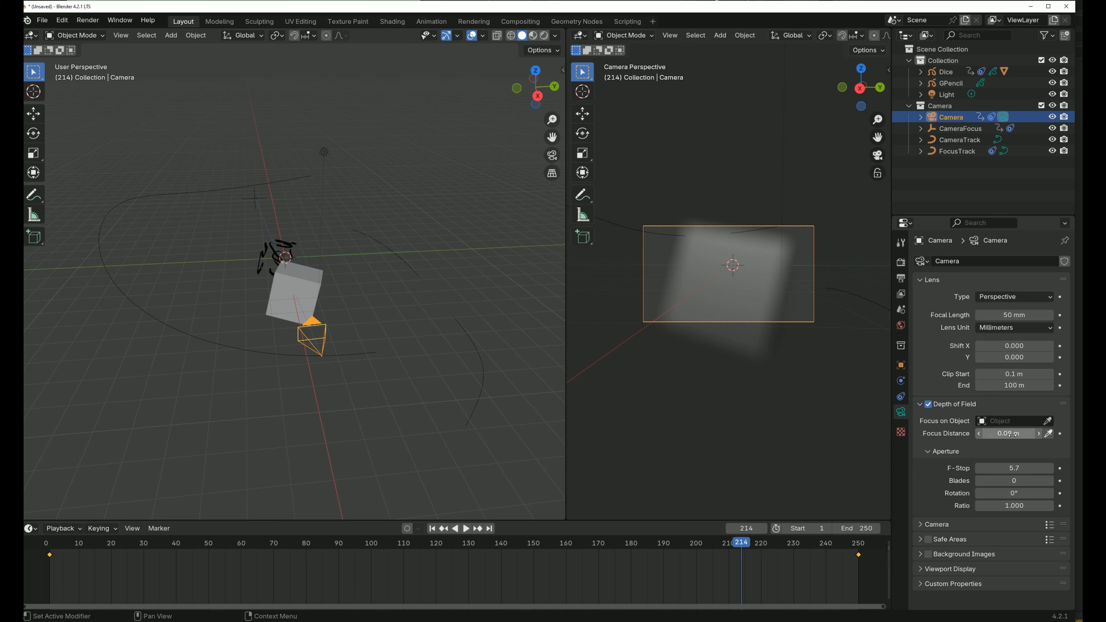
key("i")
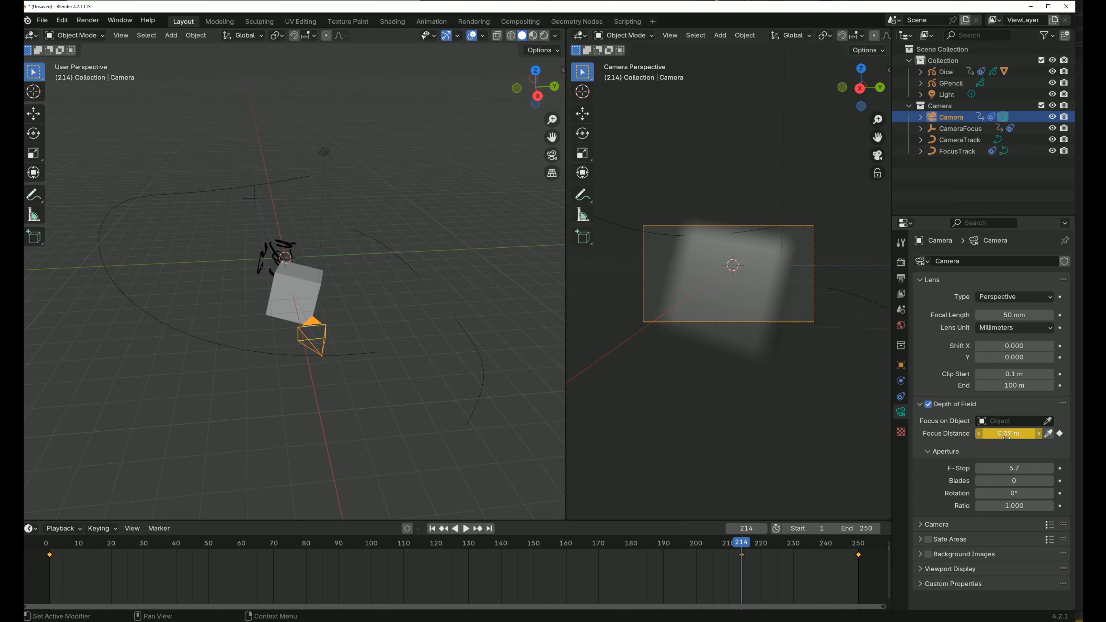
key("alt+i")
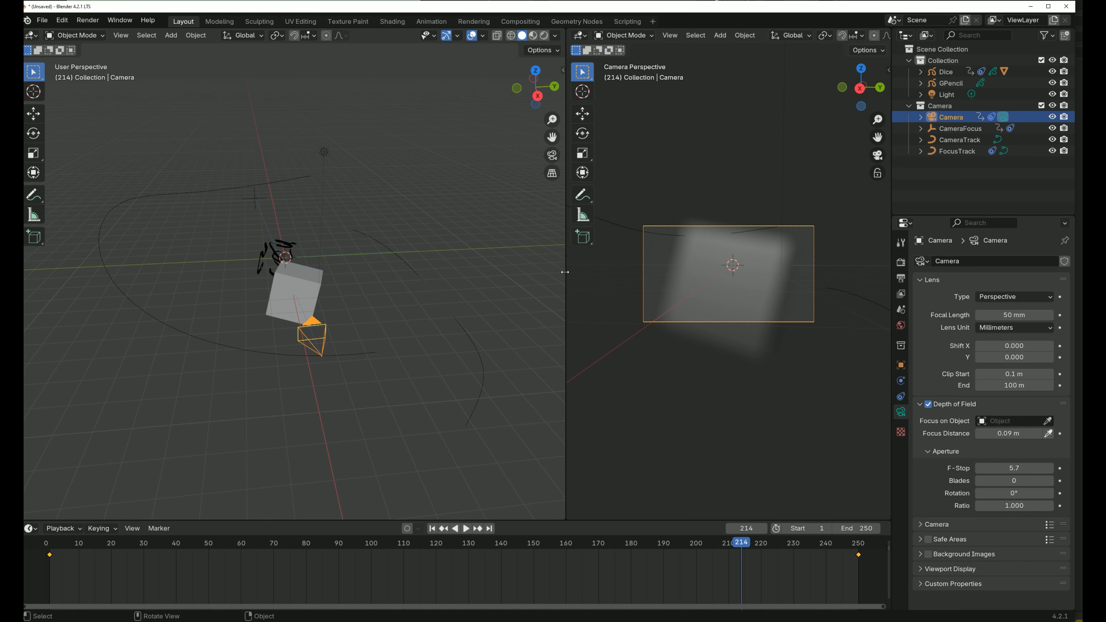
- Widen the camera viewport to most of the 3D area and switch its shading to Solid
left_click_drag(565, 272, 252, 261)
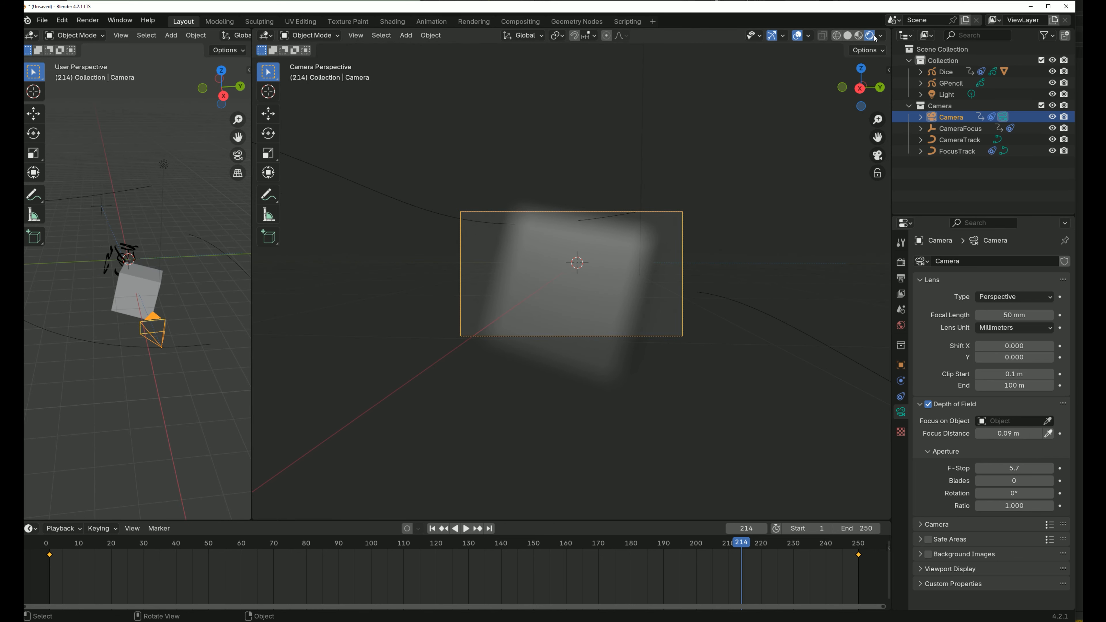
left_click(848, 37)
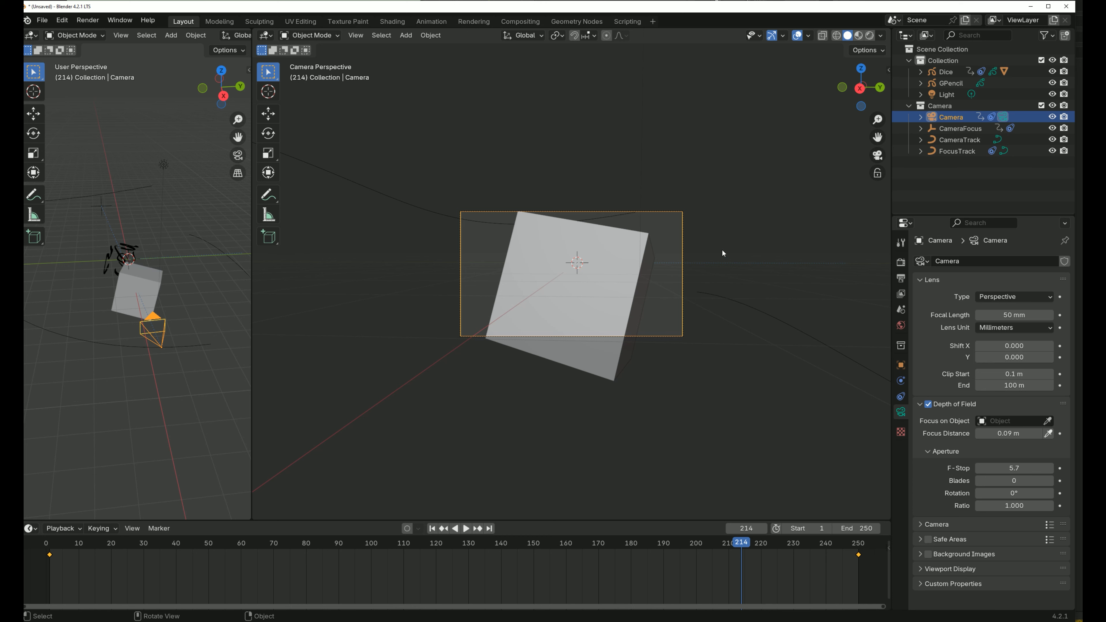
- Paste a copy of the Dice cube in top view and place it behind the original along negative X, away from the camera
left_click(142, 291)
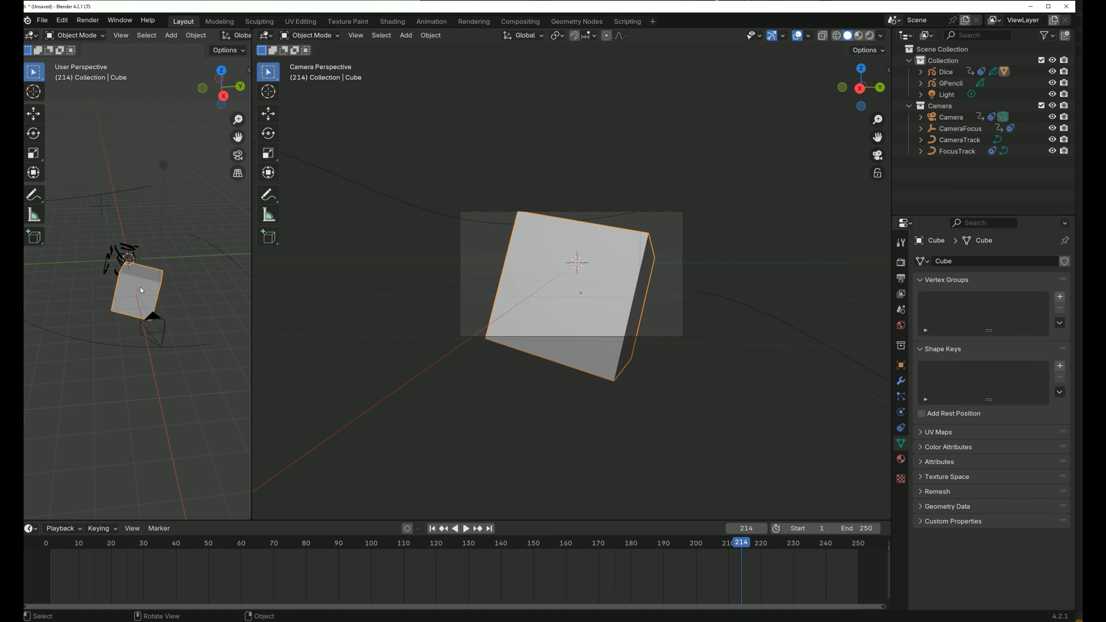
key("KP_7")
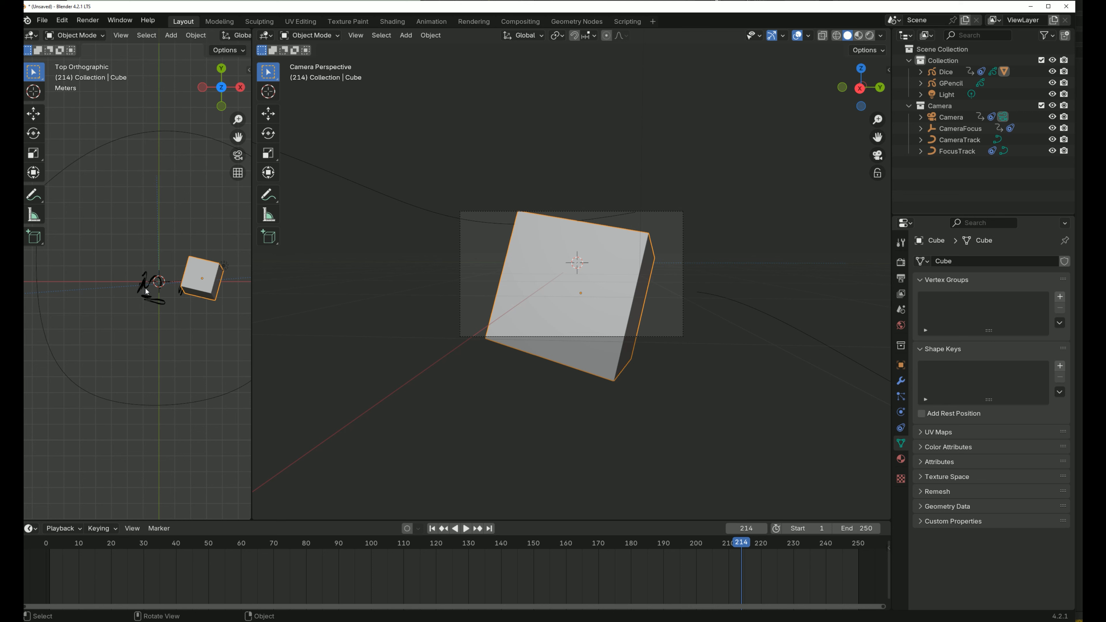
key("ctrl+v")
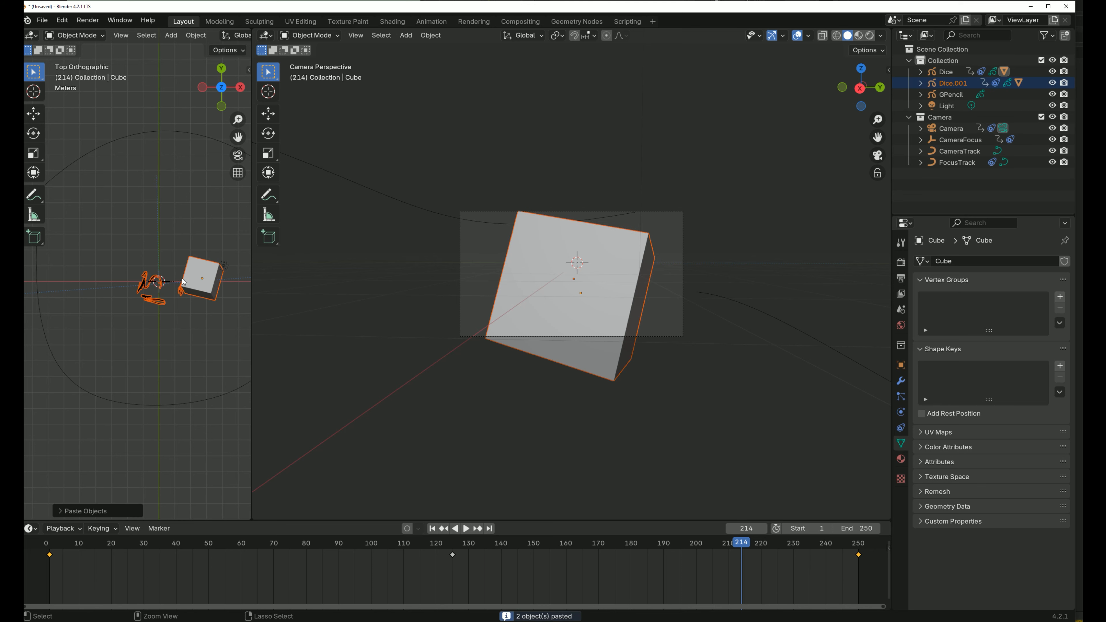
key("g")
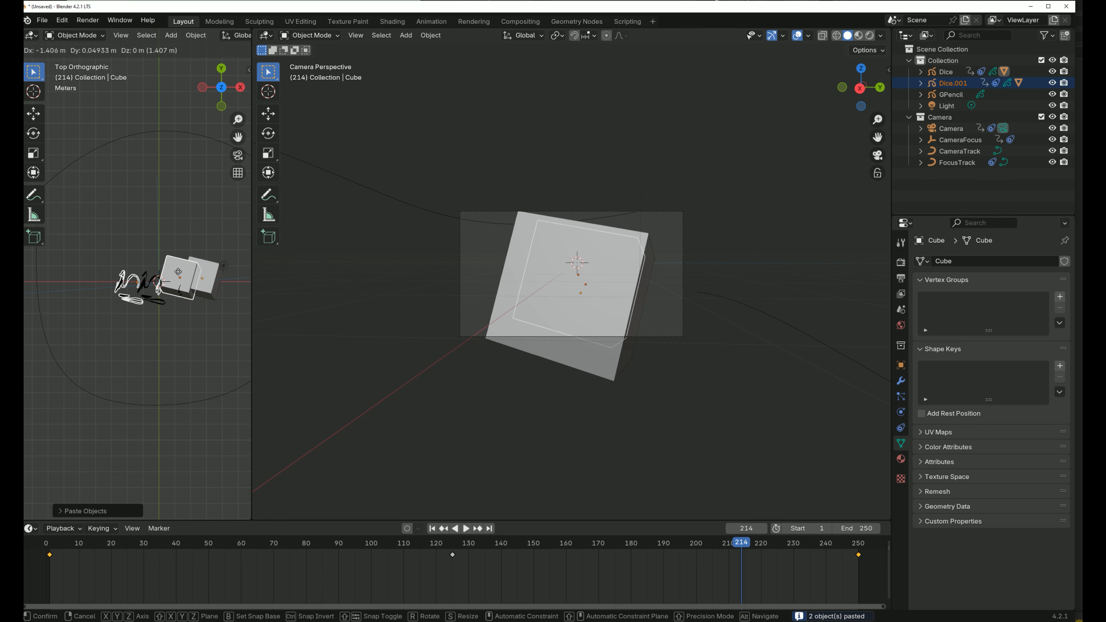
left_click(154, 265)
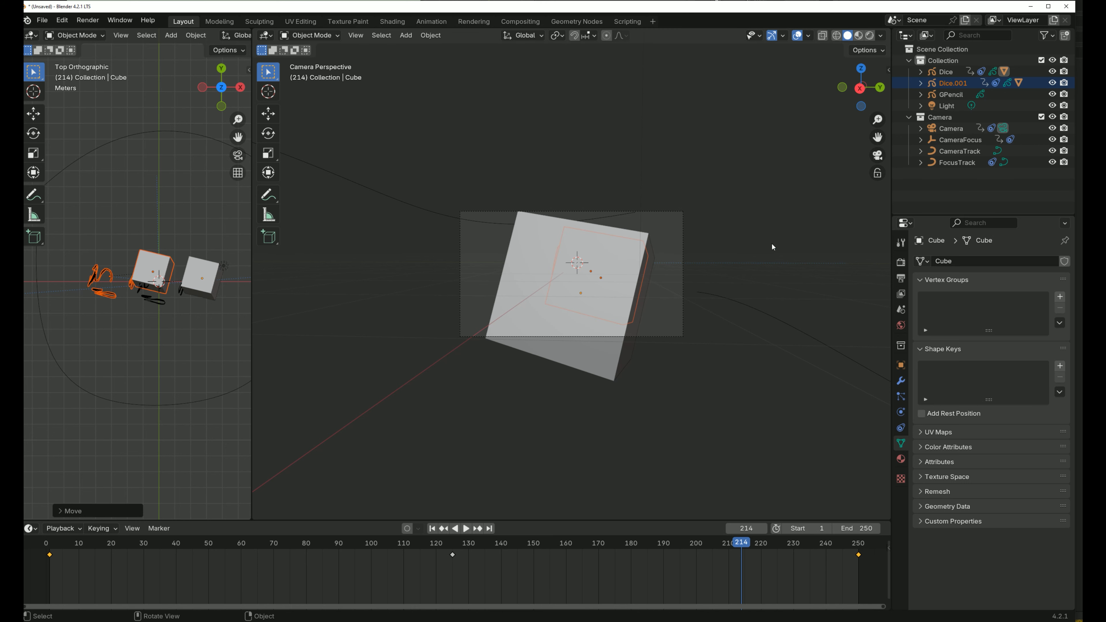
- Deselect the copy and examine both overlapping cubes in the camera viewport with X-ray and Wireframe display
left_click(822, 36)
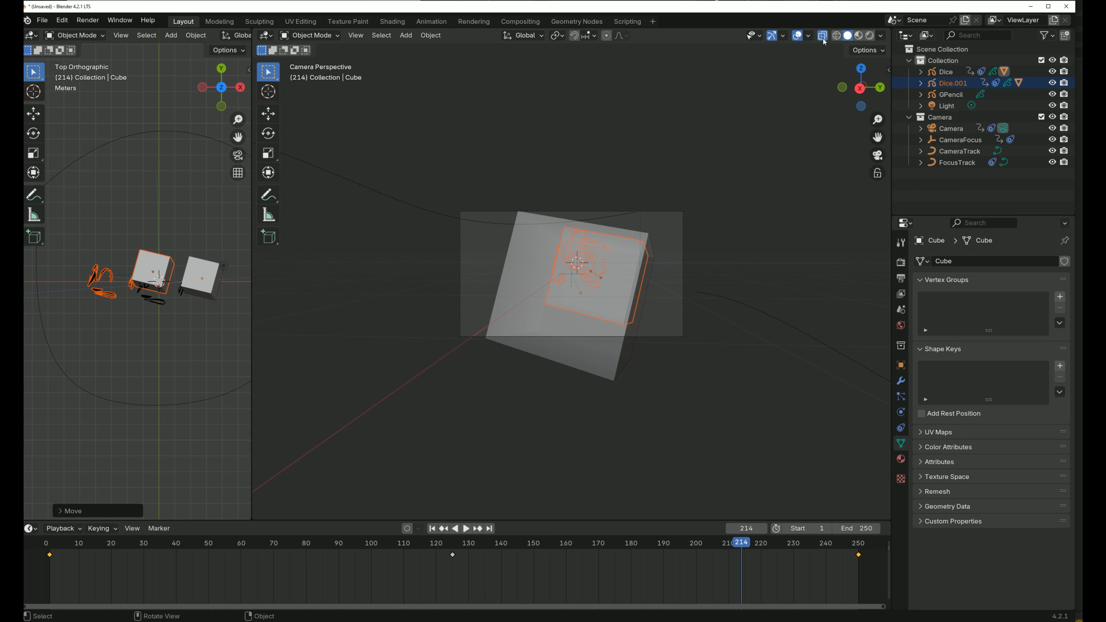
left_click(669, 275)
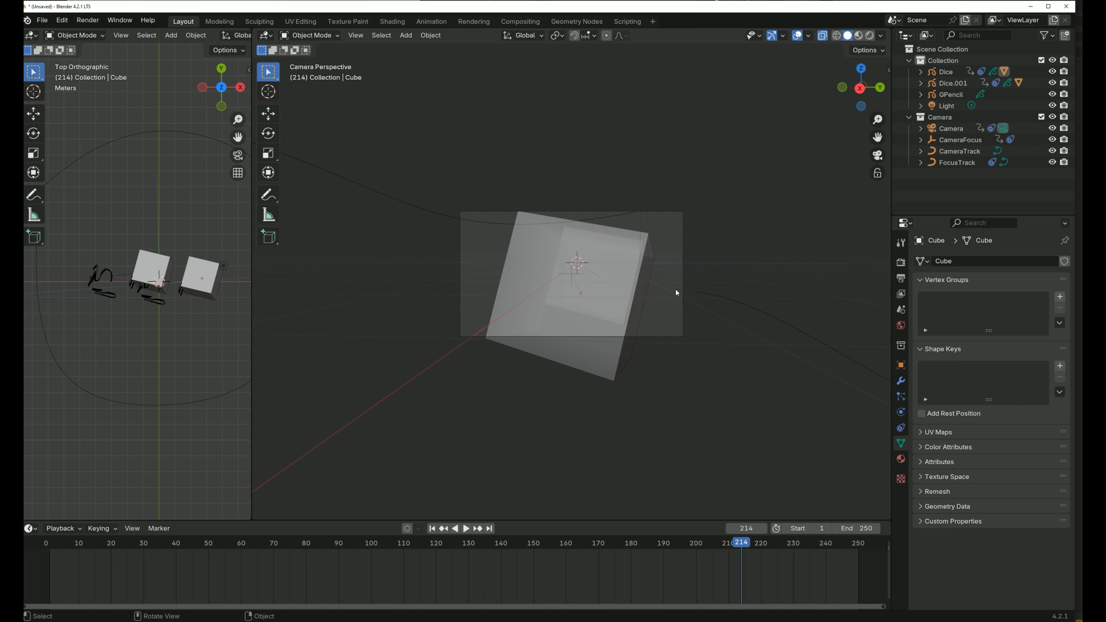
left_click(837, 38)
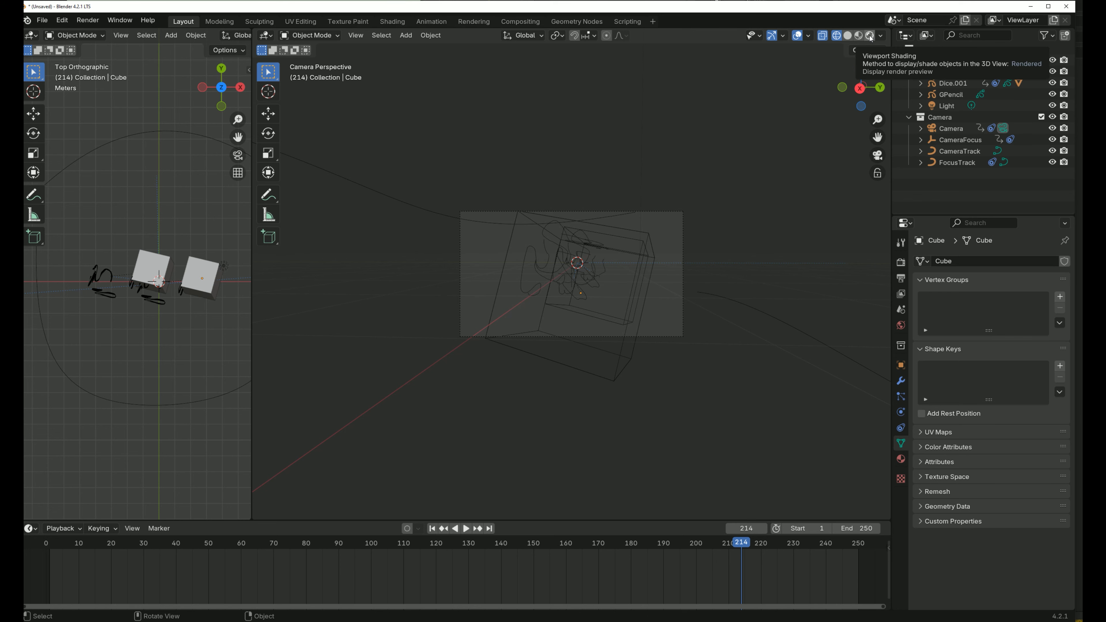
- Set the camera viewport's shading to Rendered and widen the top-view area to most of the 3D workspace
left_click(870, 36)
left_click(823, 36)
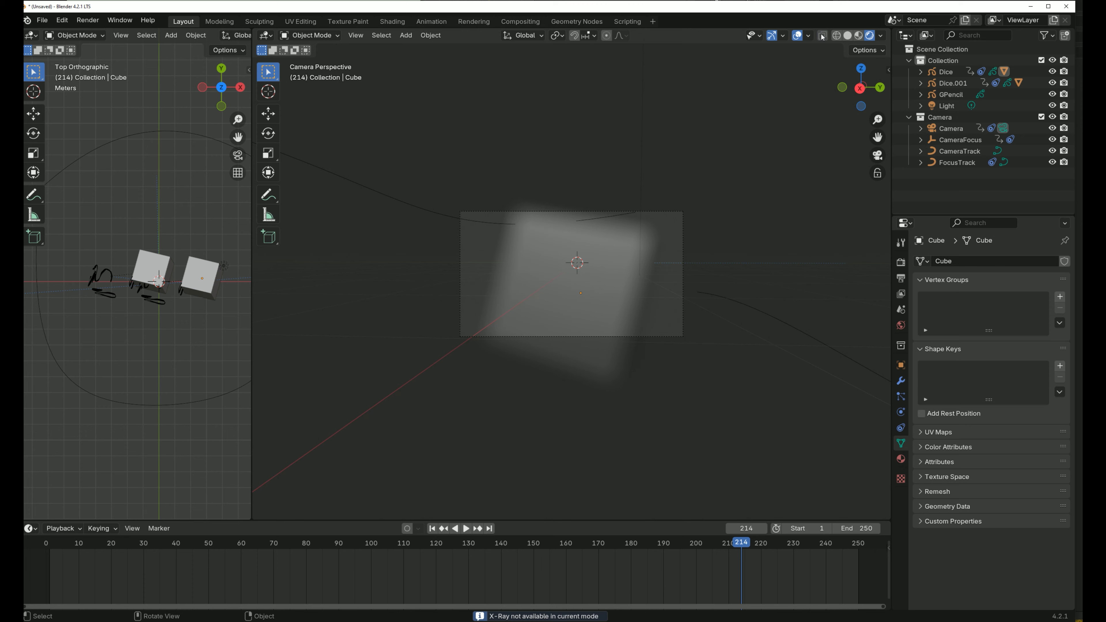
left_click_drag(256, 111, 626, 111)
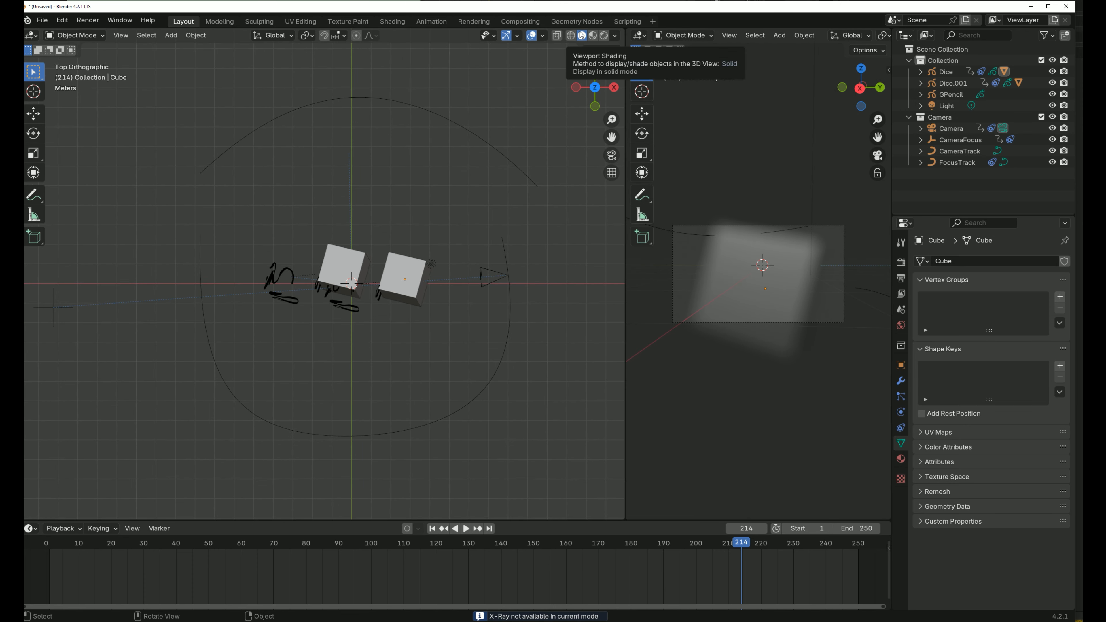